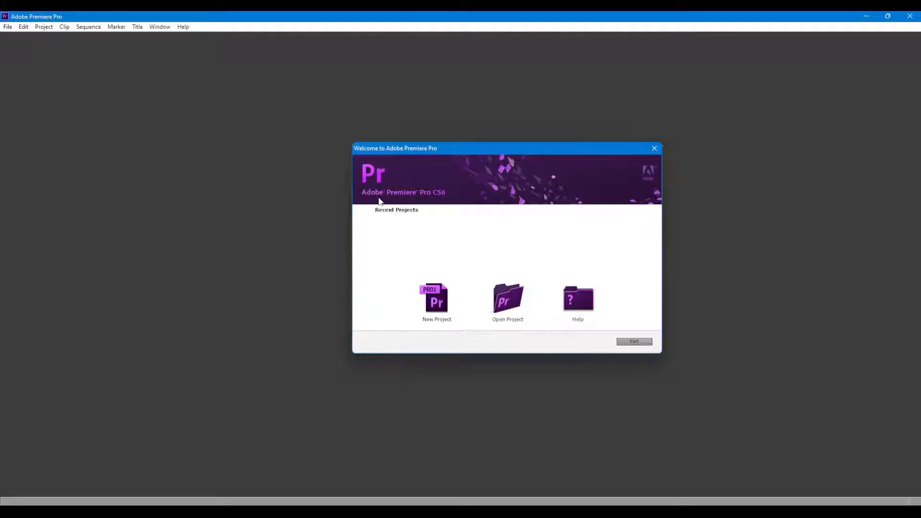
# Start a new project and set its location to the MATERI VIDEO EDITING folder inside New folder on drive E
pyautogui.click(443, 305)
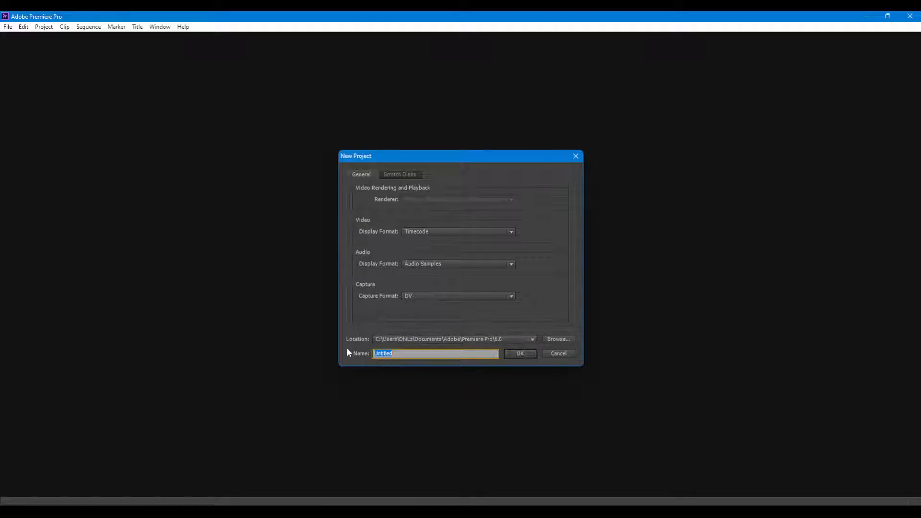
pyautogui.click(568, 338)
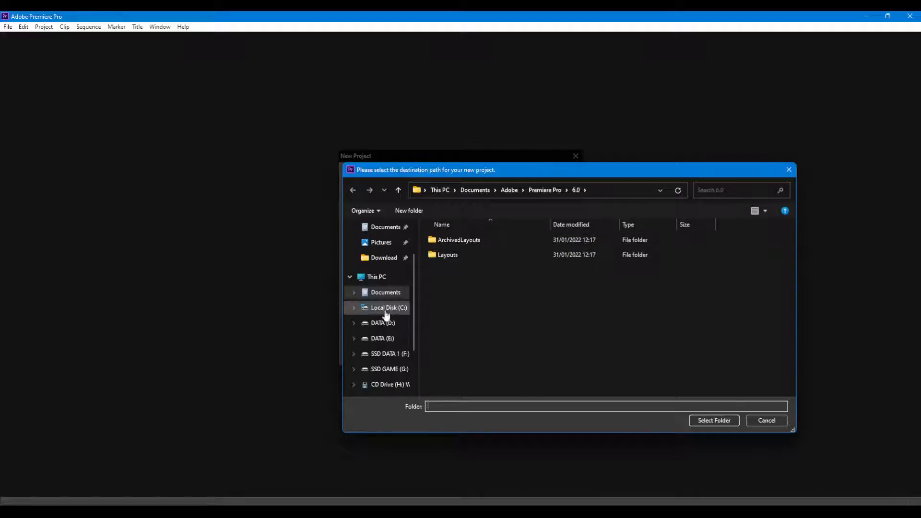
pyautogui.click(384, 329)
pyautogui.click(388, 339)
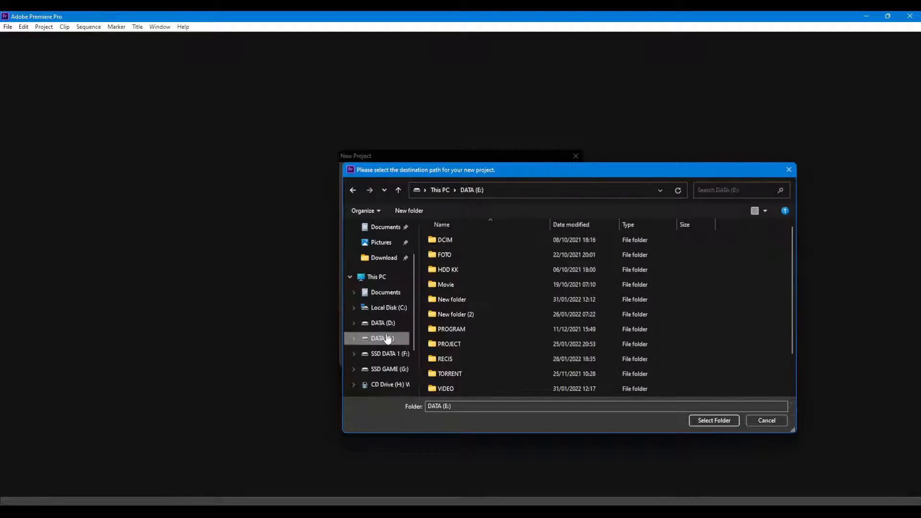
pyautogui.doubleClick(493, 301)
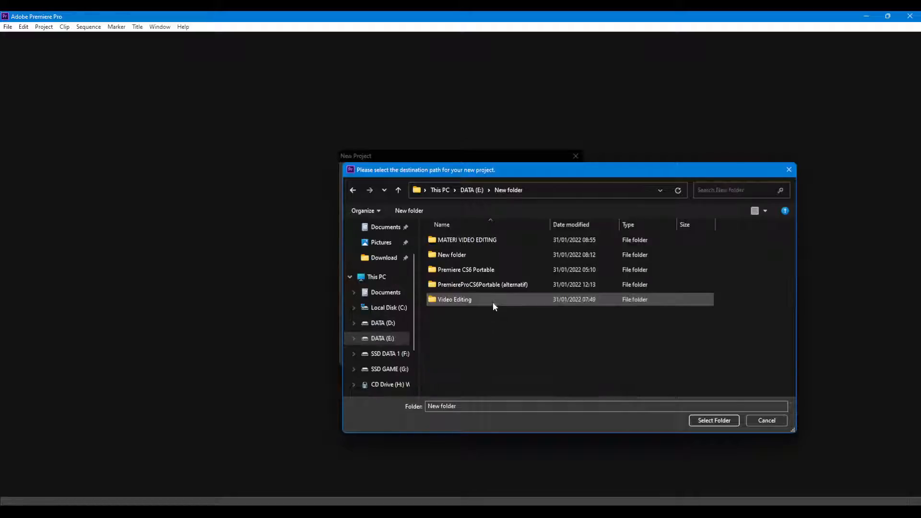
pyautogui.click(505, 241)
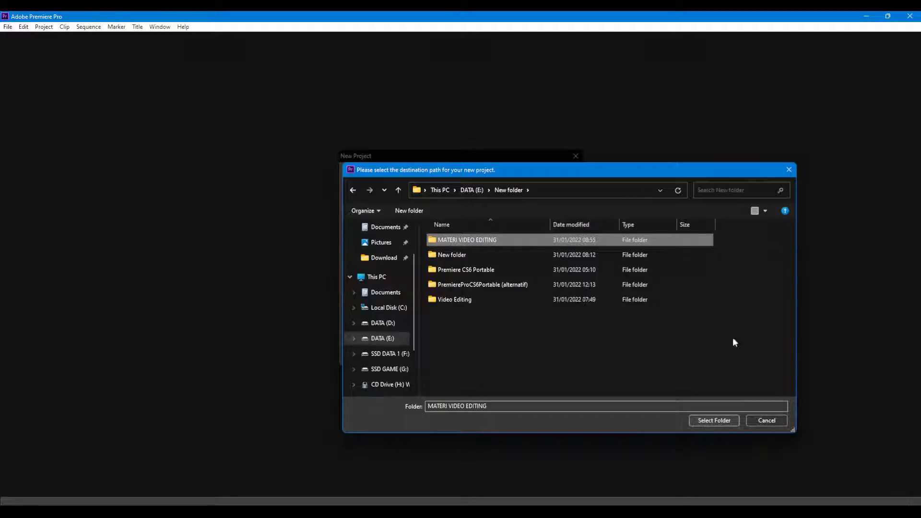
pyautogui.click(713, 420)
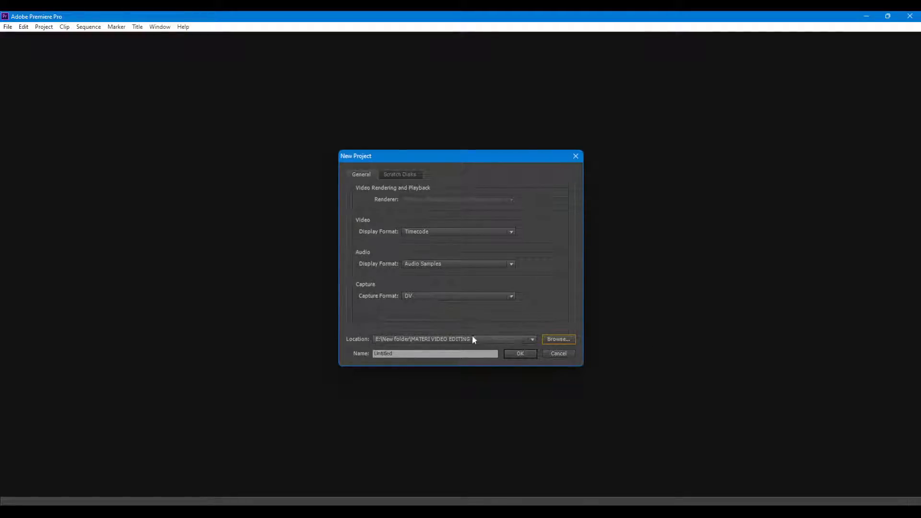
pyautogui.click(553, 339)
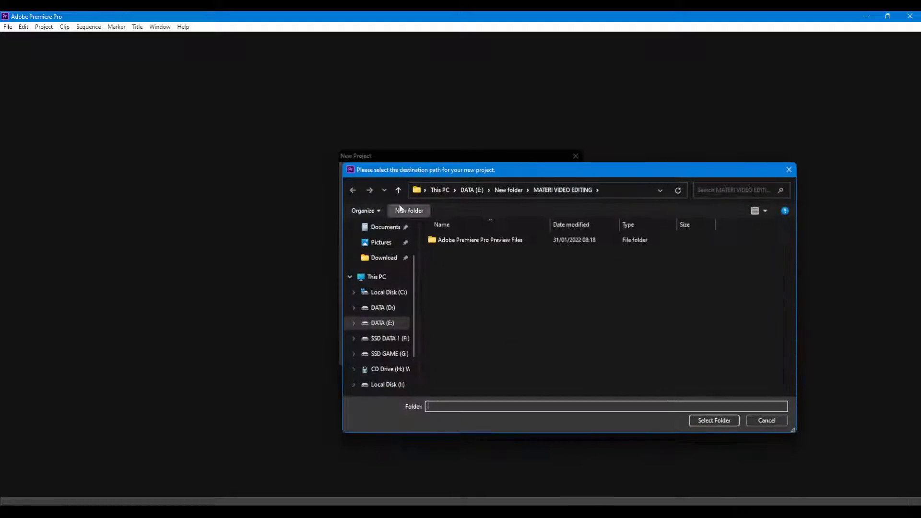
pyautogui.click(714, 420)
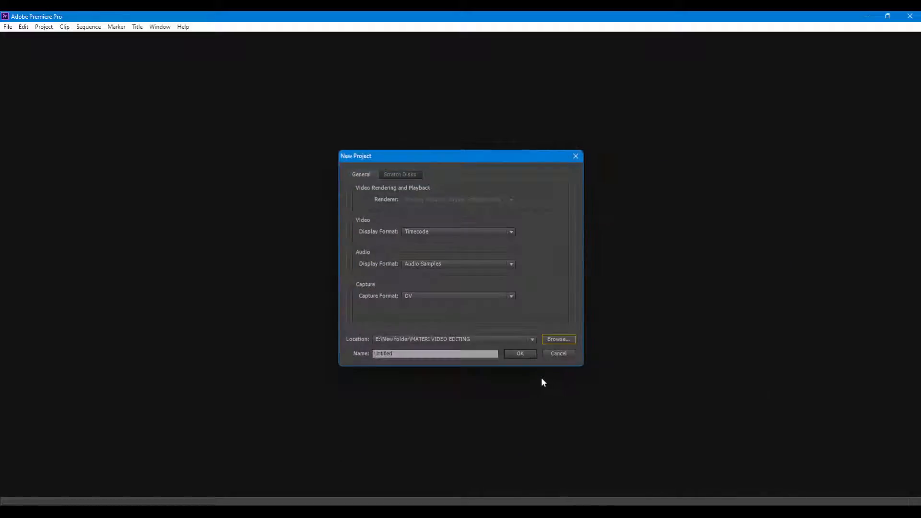
# Name the project LATIHAN VIDEO 1 and confirm its creation
pyautogui.doubleClick(375, 354)
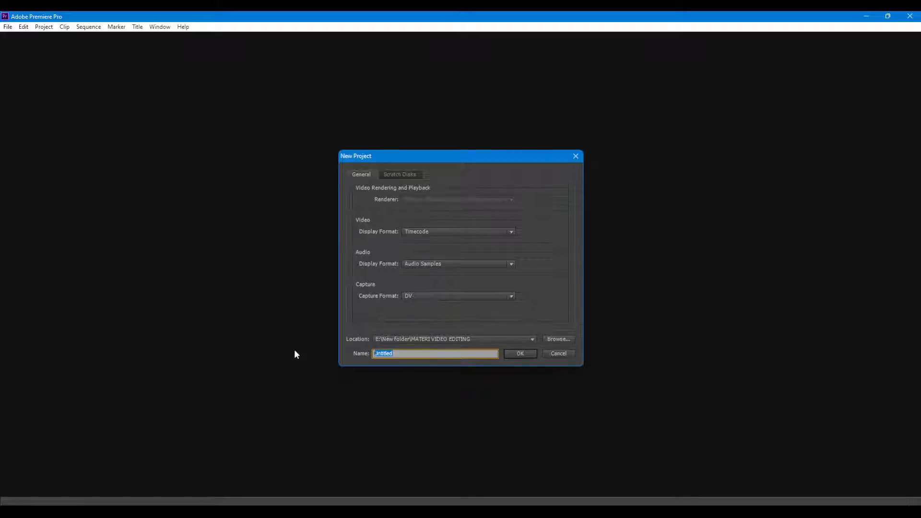
pyautogui.press('BackSpace')
pyautogui.write('LATIHAN VIDEO 1')
pyautogui.click(521, 355)
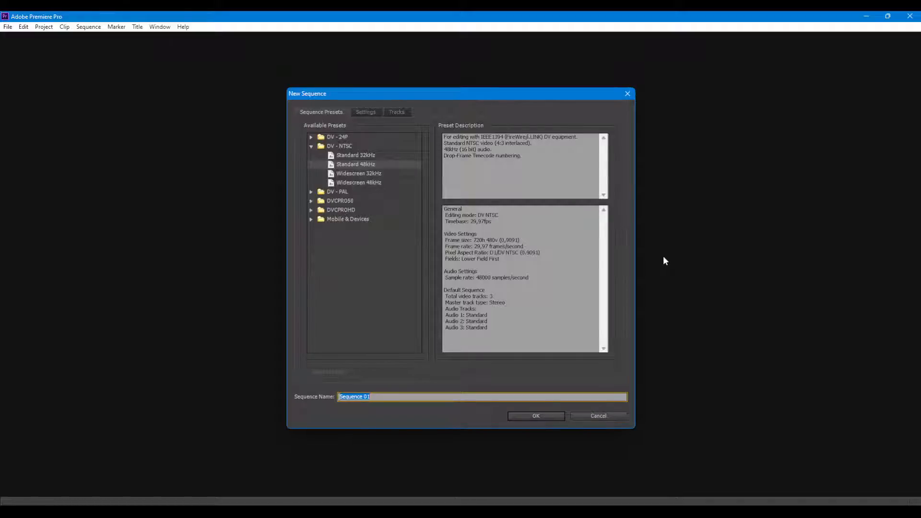
# Expand the DV - 24P, DV - NTSC and DV - PAL groups of sequence presets
pyautogui.click(310, 146)
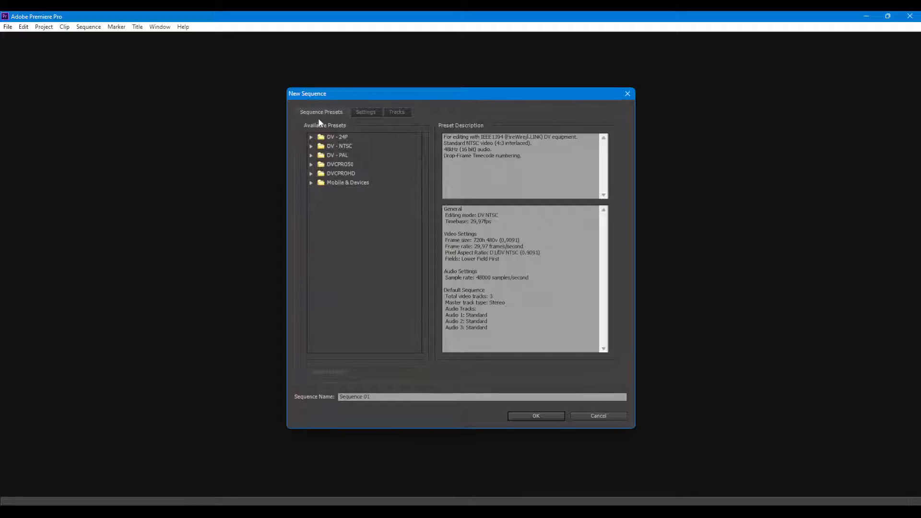
pyautogui.click(311, 137)
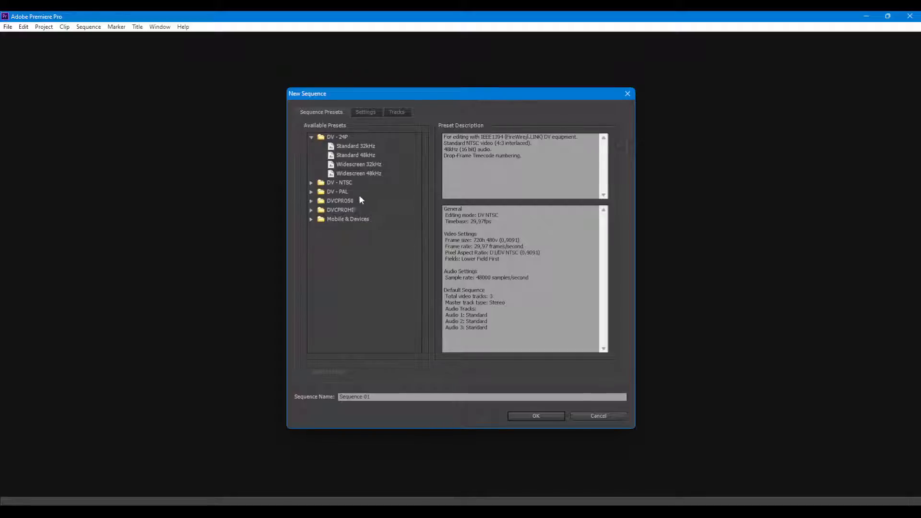
pyautogui.click(311, 184)
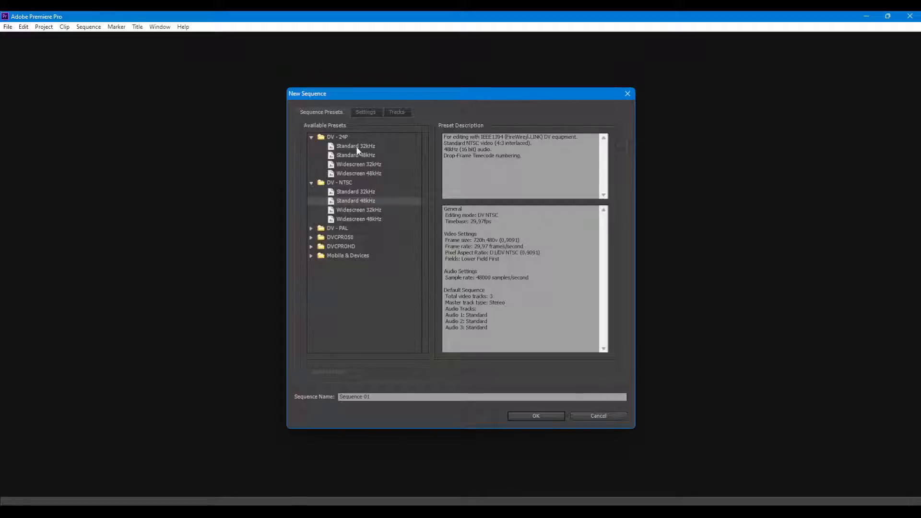
pyautogui.click(312, 229)
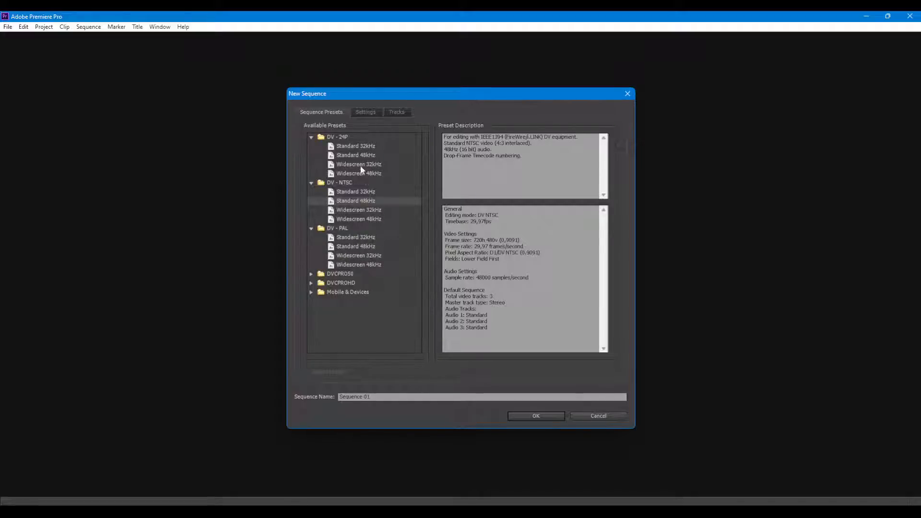
# Examine the frame rate, frame size and description of the DV - 24P Standard 32kHz preset
pyautogui.click(361, 146)
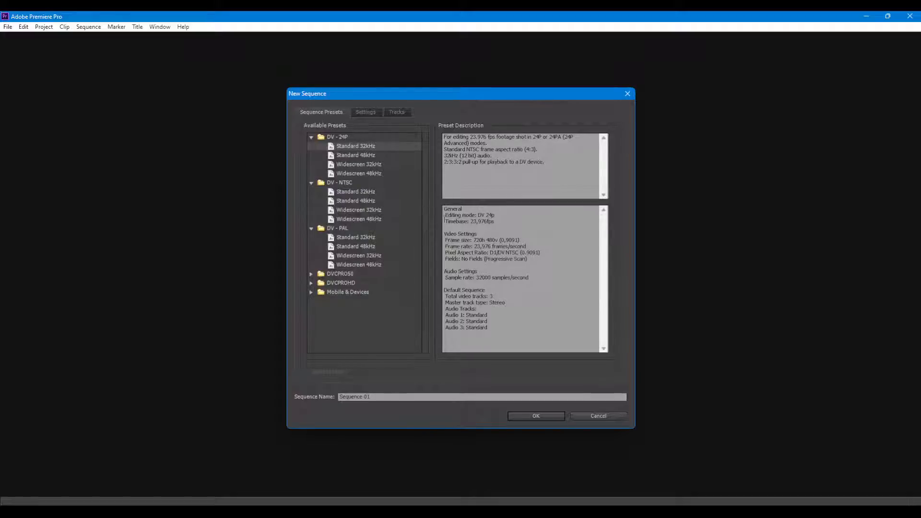
pyautogui.moveTo(445, 246); pyautogui.dragTo(535, 247)
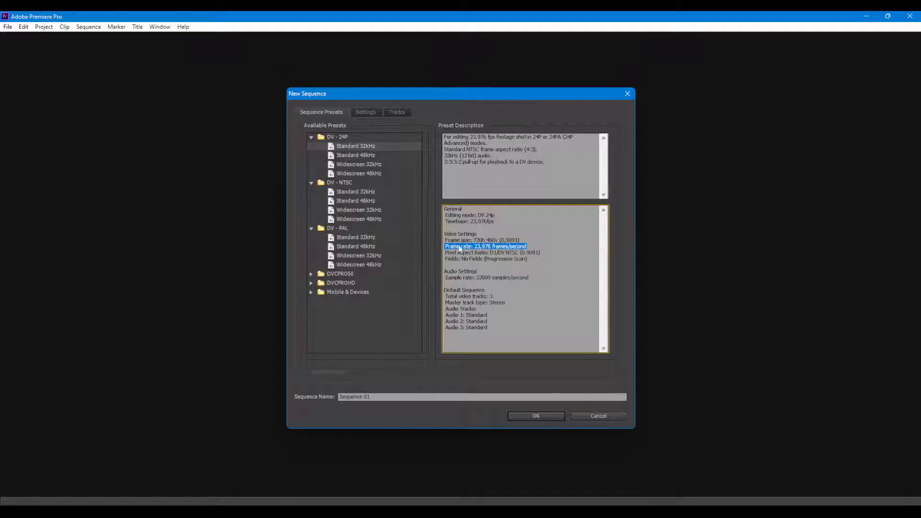
pyautogui.moveTo(448, 246); pyautogui.dragTo(537, 244)
pyautogui.moveTo(473, 239); pyautogui.dragTo(532, 242)
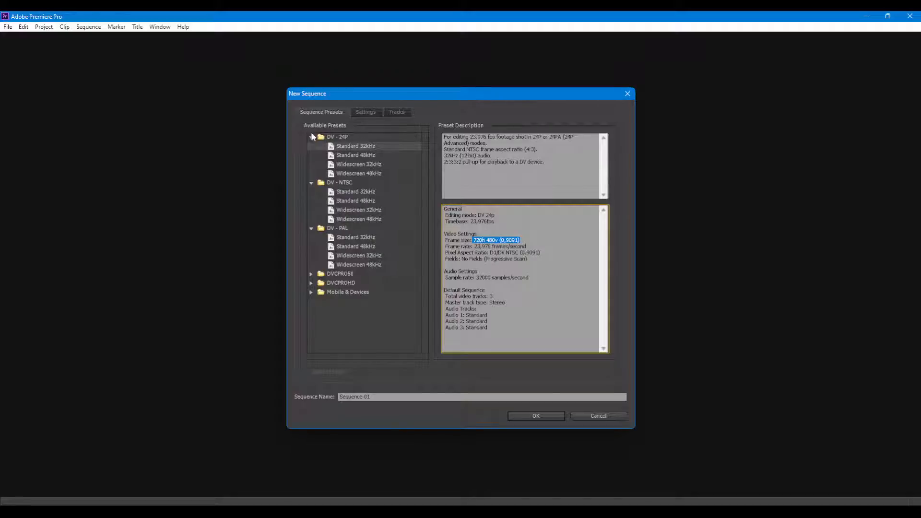
pyautogui.click(339, 139)
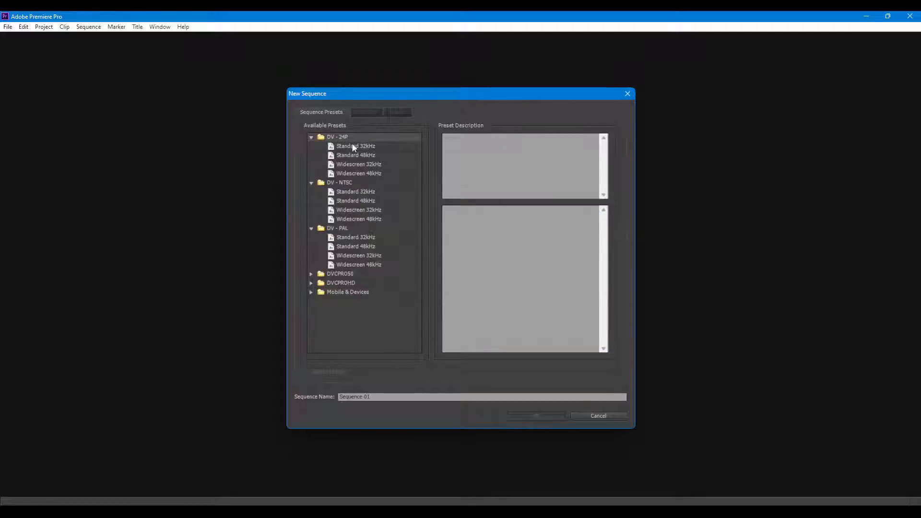
pyautogui.click(352, 144)
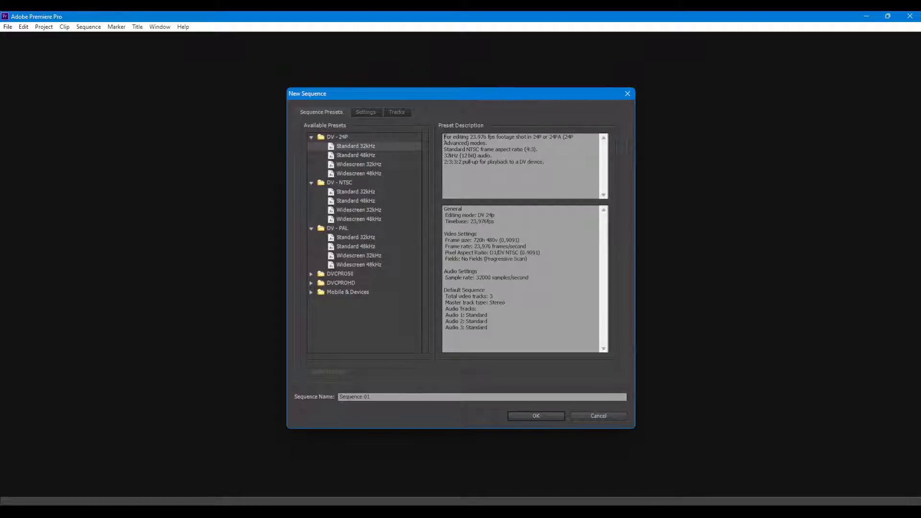
pyautogui.moveTo(444, 137); pyautogui.dragTo(516, 141)
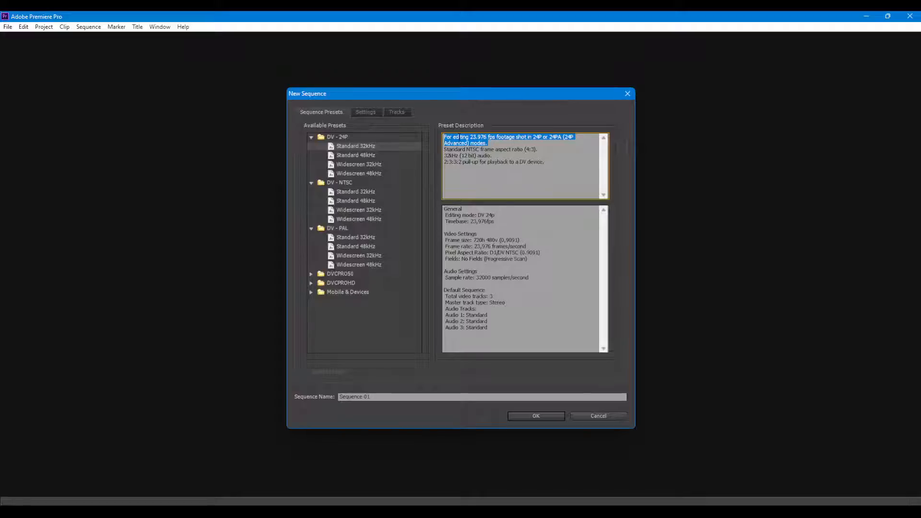
pyautogui.click(470, 137)
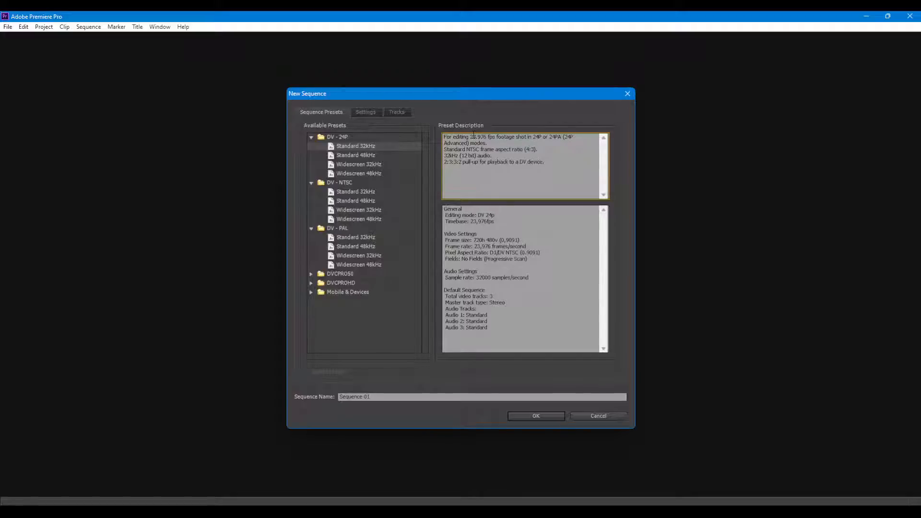
pyautogui.moveTo(471, 137); pyautogui.dragTo(488, 136)
# Compare the frame size and aspect ratio of the standard and widescreen presets in the DV - 24P group
pyautogui.click(356, 156)
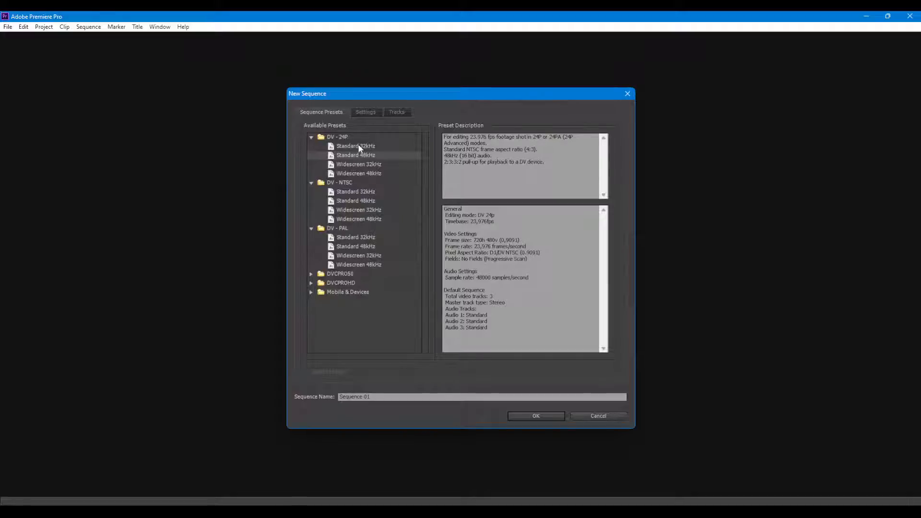
pyautogui.click(356, 167)
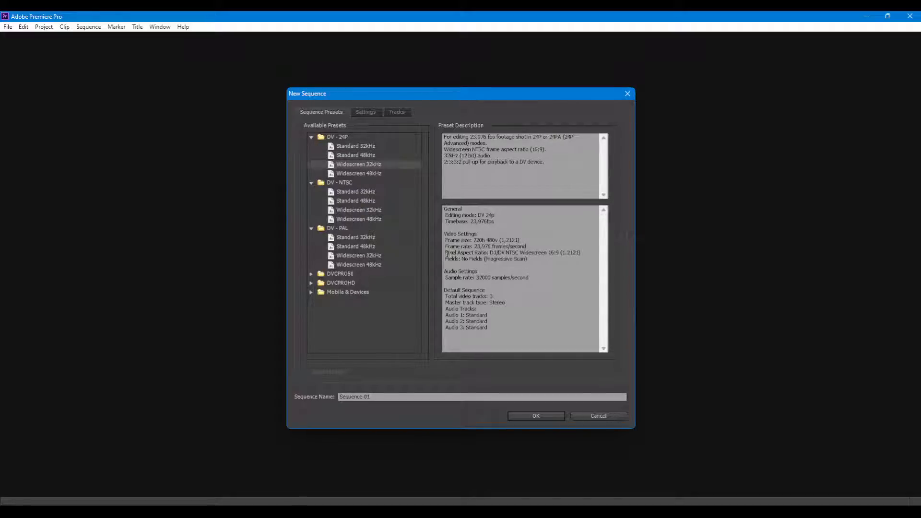
pyautogui.moveTo(446, 253); pyautogui.dragTo(566, 253)
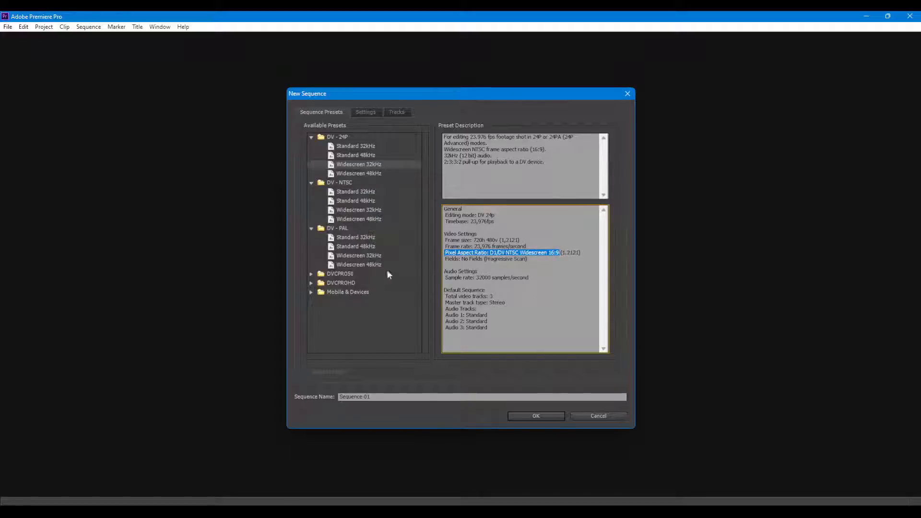
pyautogui.click(360, 147)
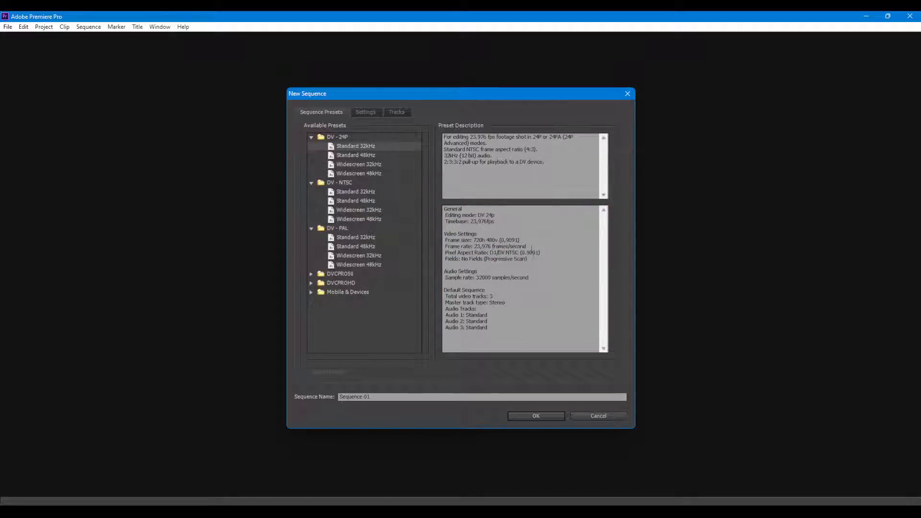
pyautogui.moveTo(473, 240); pyautogui.dragTo(500, 239)
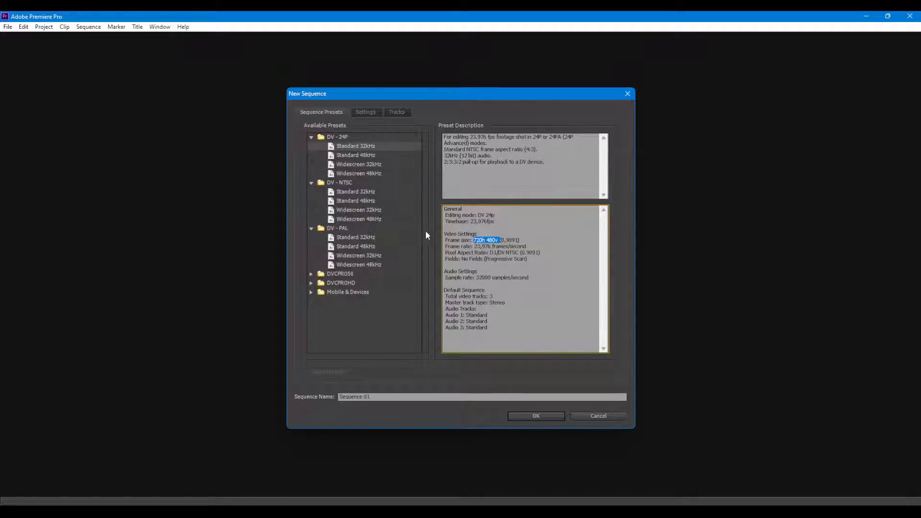
pyautogui.click(359, 162)
pyautogui.click(356, 146)
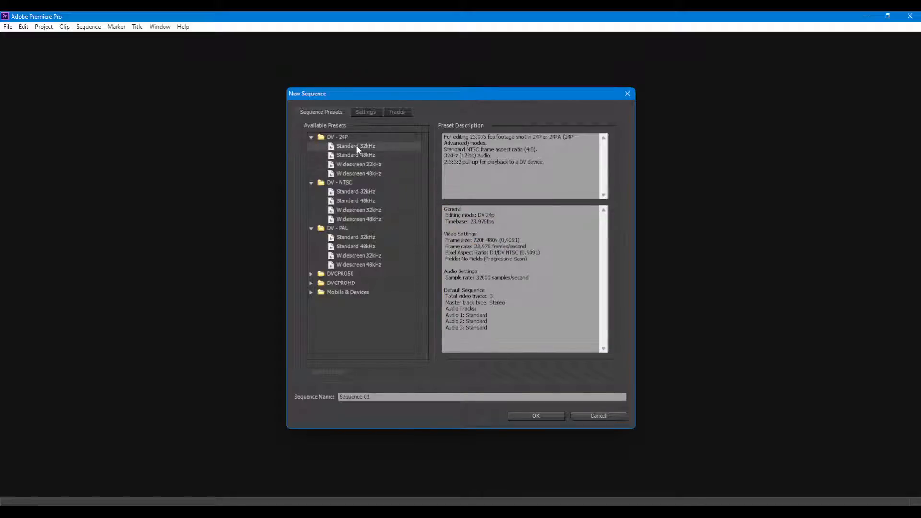
pyautogui.click(349, 168)
pyautogui.click(350, 172)
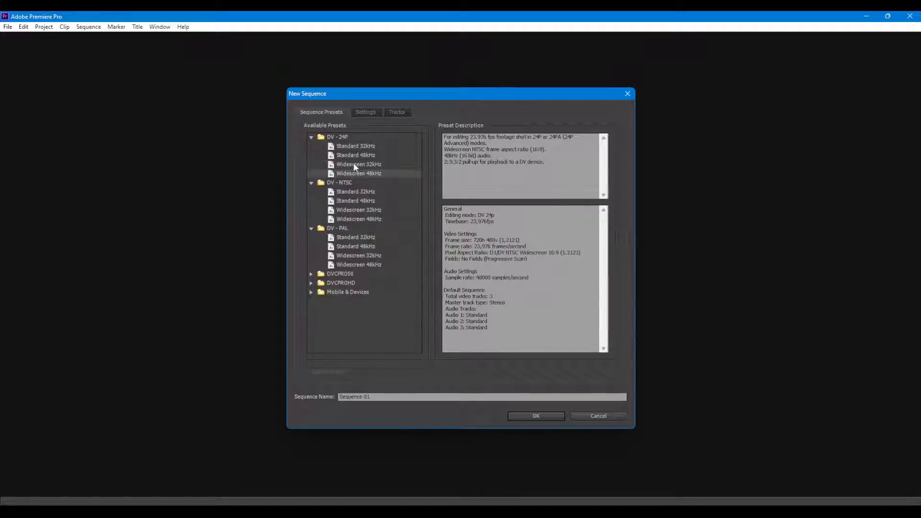
pyautogui.click(352, 146)
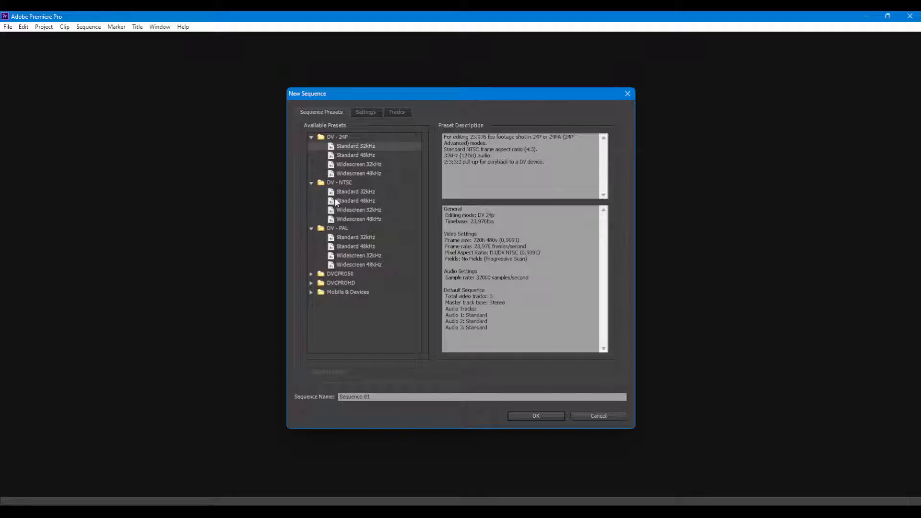
pyautogui.click(352, 163)
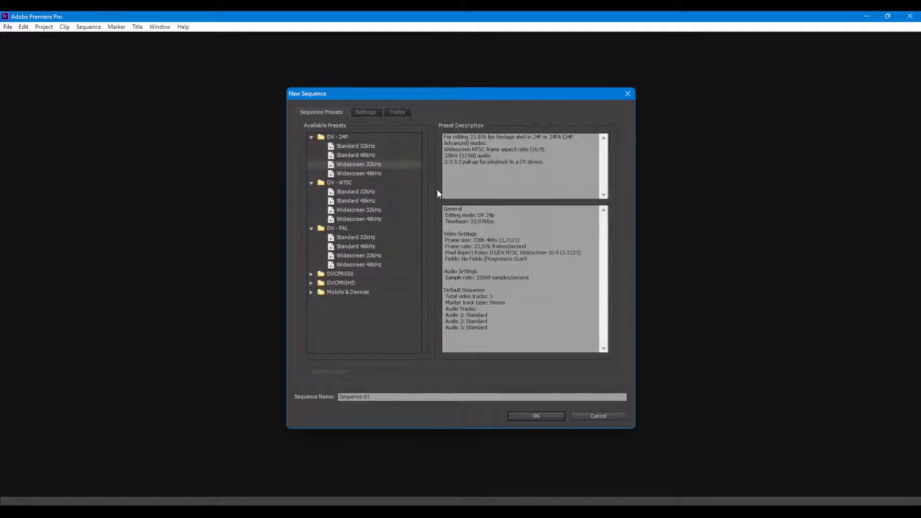
pyautogui.click(523, 253)
pyautogui.moveTo(523, 253); pyautogui.dragTo(559, 252)
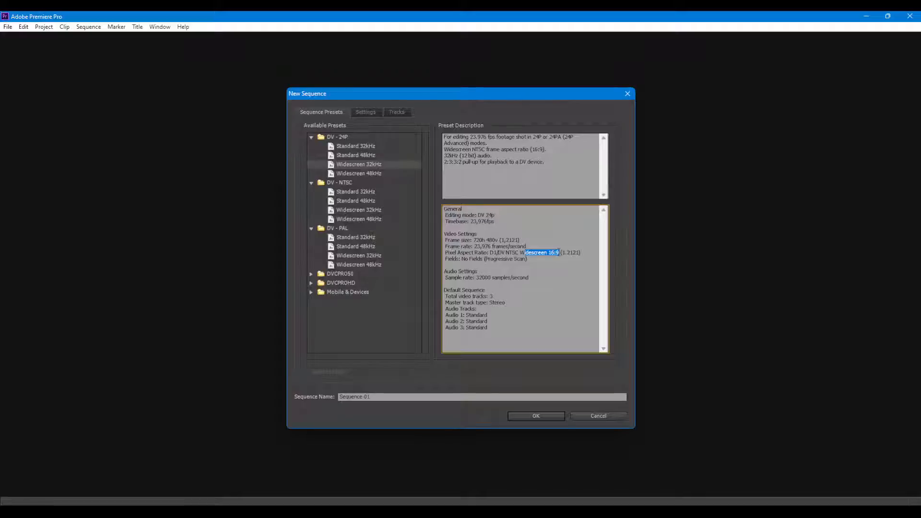
pyautogui.click(360, 145)
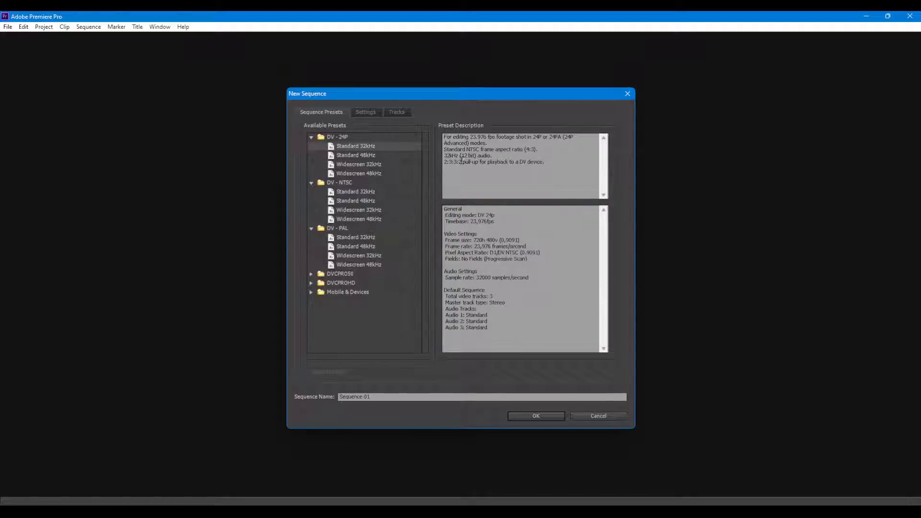
pyautogui.moveTo(524, 150); pyautogui.dragTo(536, 150)
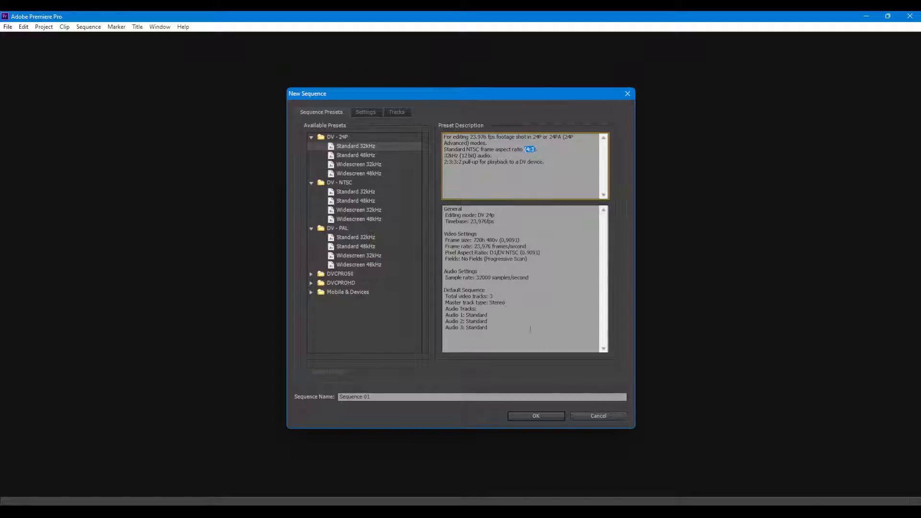
# Compare the frame rates of the DV - NTSC Standard 32kHz and DV - PAL Standard 48kHz presets
pyautogui.click(343, 190)
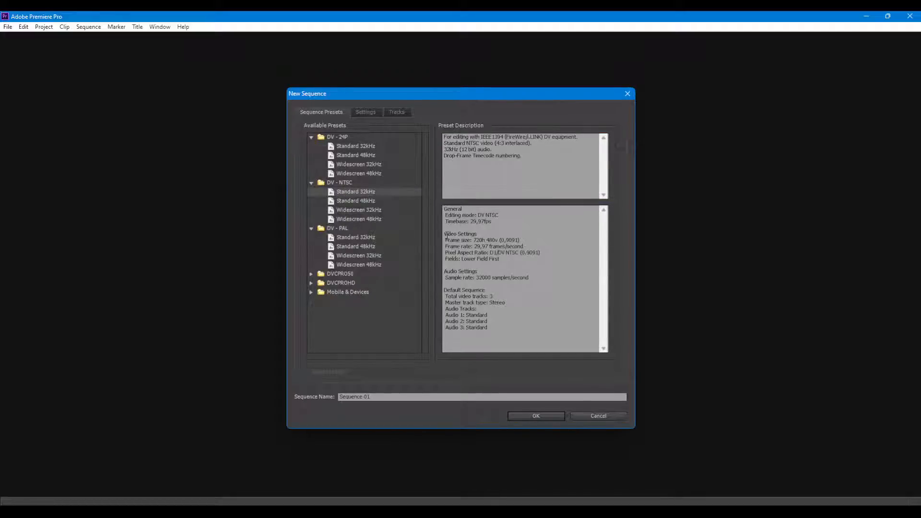
pyautogui.moveTo(524, 246); pyautogui.dragTo(445, 246)
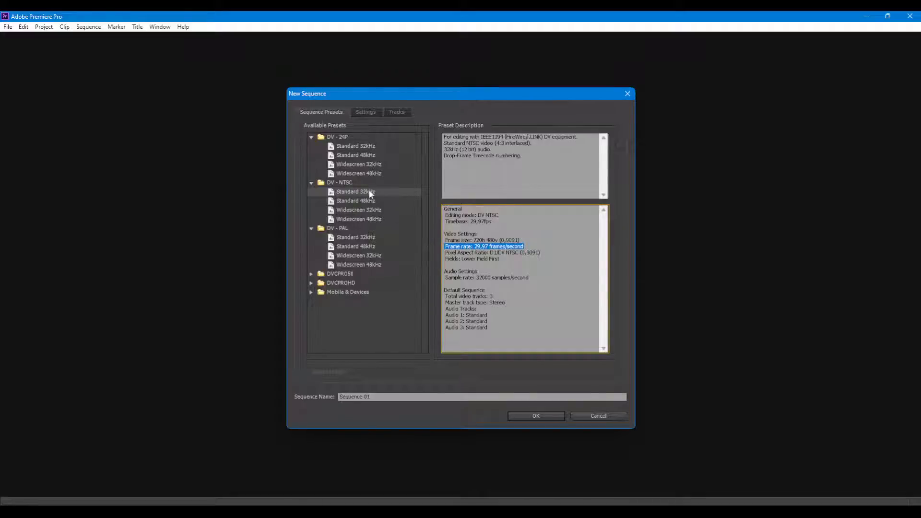
pyautogui.click(475, 246)
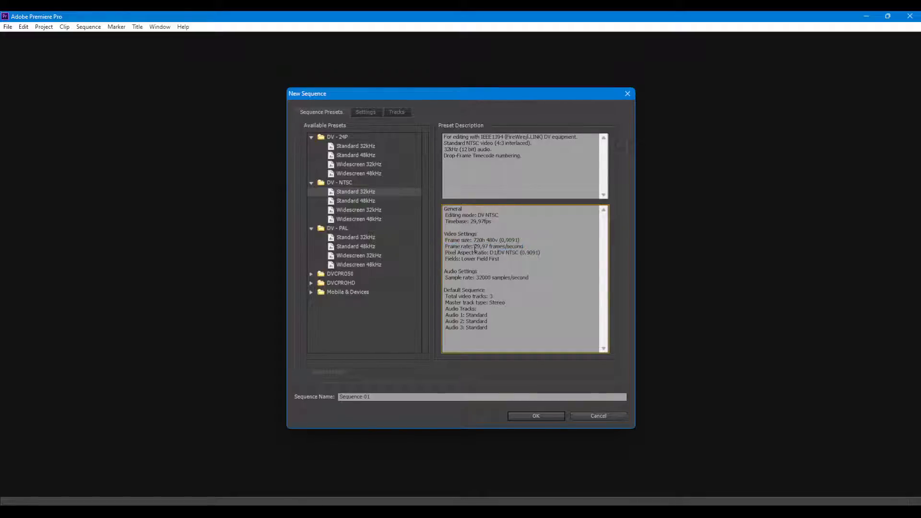
pyautogui.moveTo(475, 246); pyautogui.dragTo(490, 246)
pyautogui.click(362, 245)
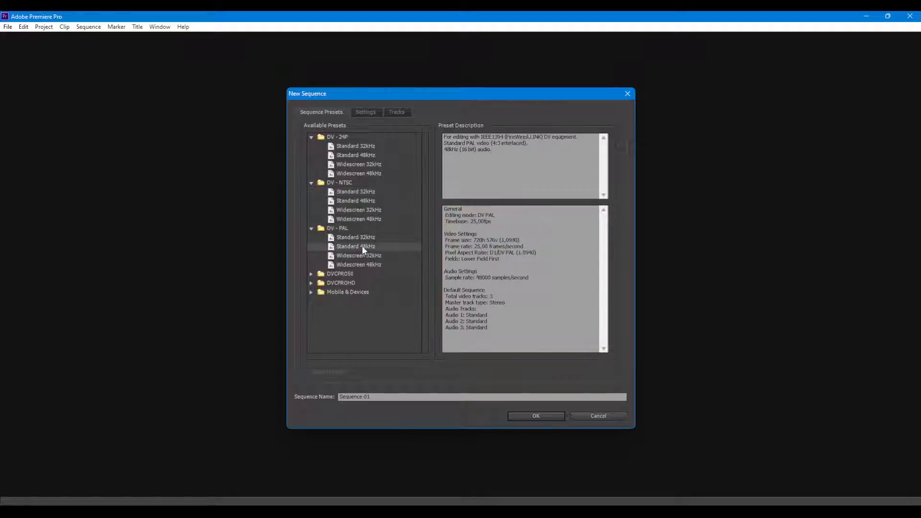
pyautogui.moveTo(448, 247); pyautogui.dragTo(531, 247)
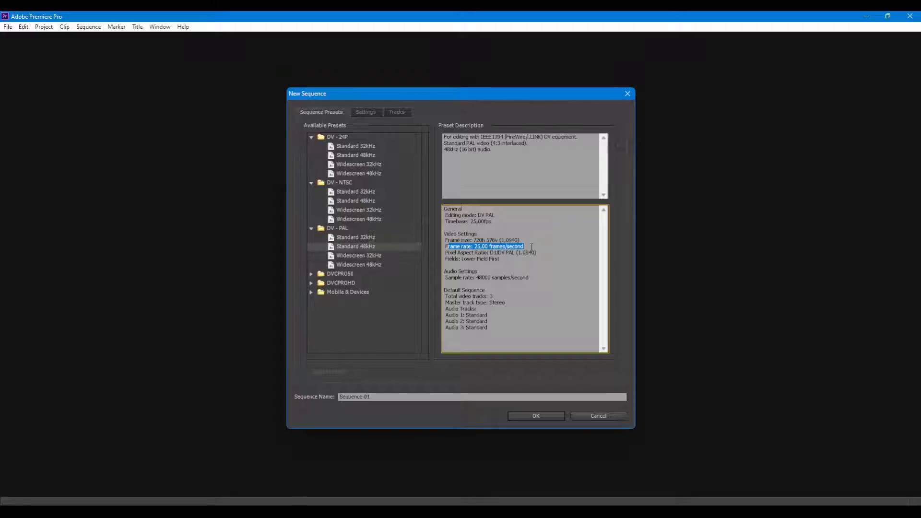
# Expand the DVCPRO50 480i group and compare the descriptions of its 24p Standard, 24p Widescreen and NTSC Standard presets
pyautogui.click(310, 275)
pyautogui.click(320, 283)
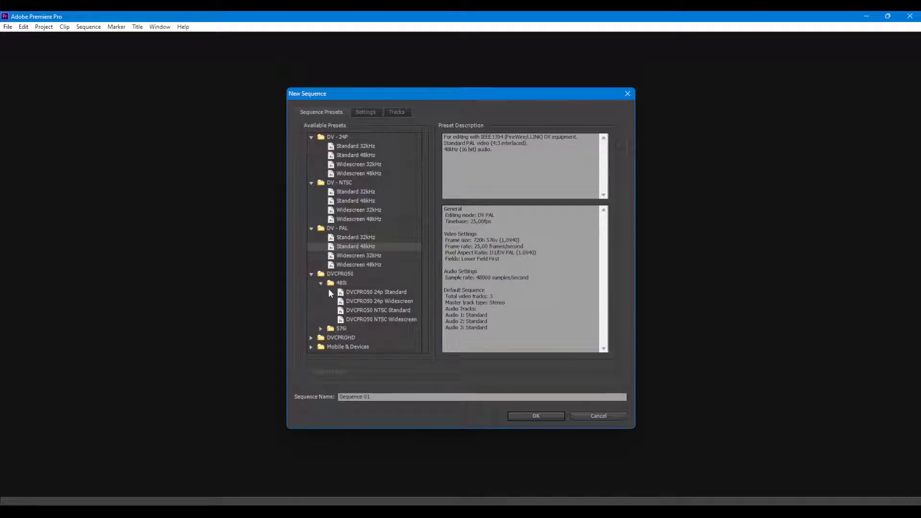
pyautogui.click(357, 291)
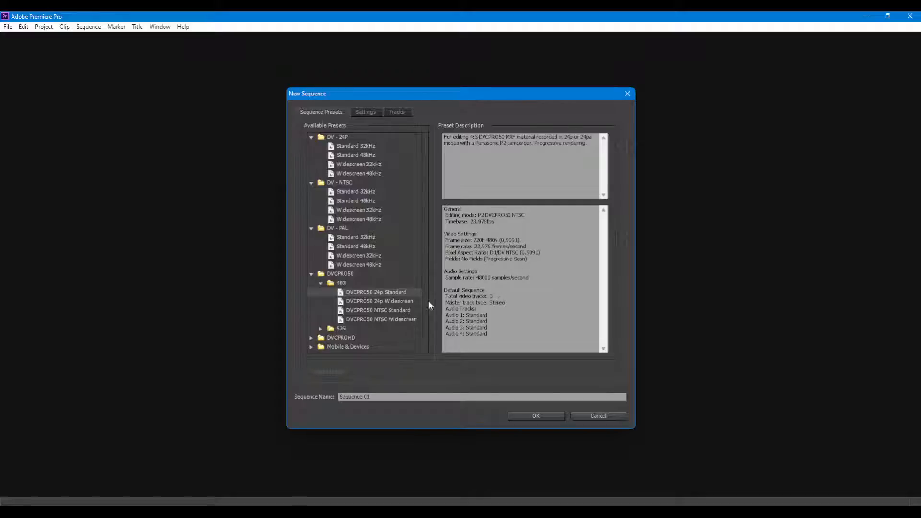
pyautogui.click(366, 302)
pyautogui.click(364, 310)
pyautogui.click(364, 291)
pyautogui.click(364, 303)
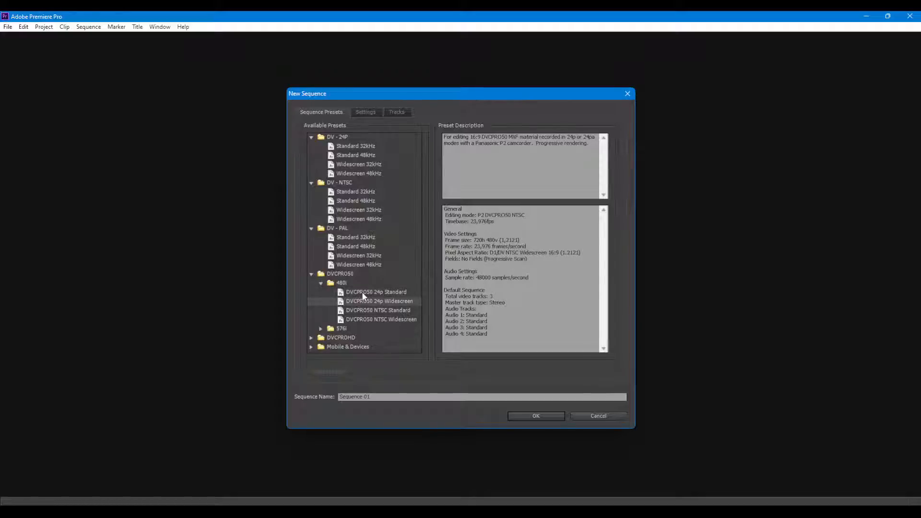
pyautogui.click(362, 293)
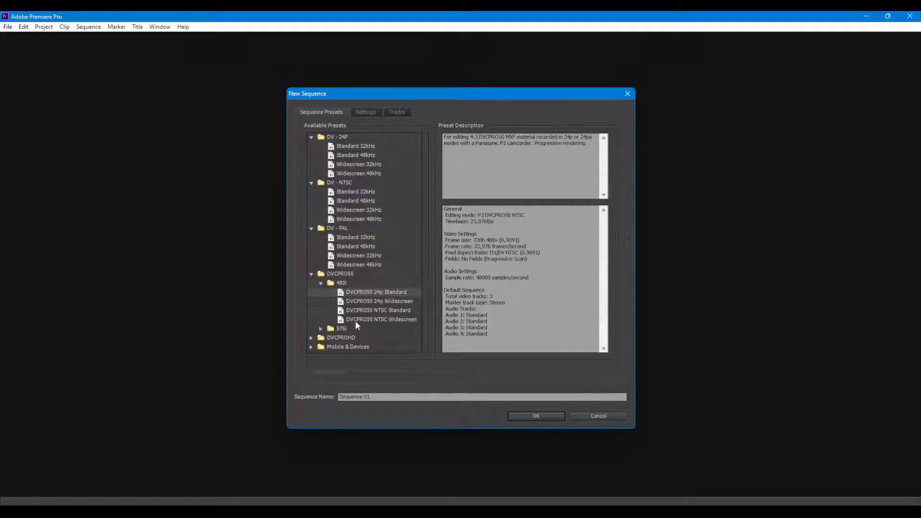
# Expand the DVCPRO50 576i group and examine the DVCPRO50 PAL Standard preset
pyautogui.click(320, 329)
pyautogui.scroll(-1, 356, 319)
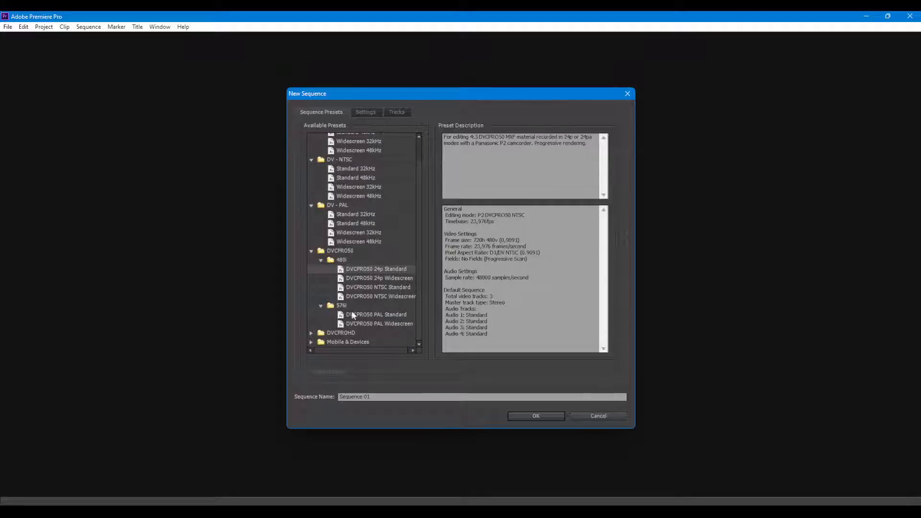
pyautogui.click(363, 316)
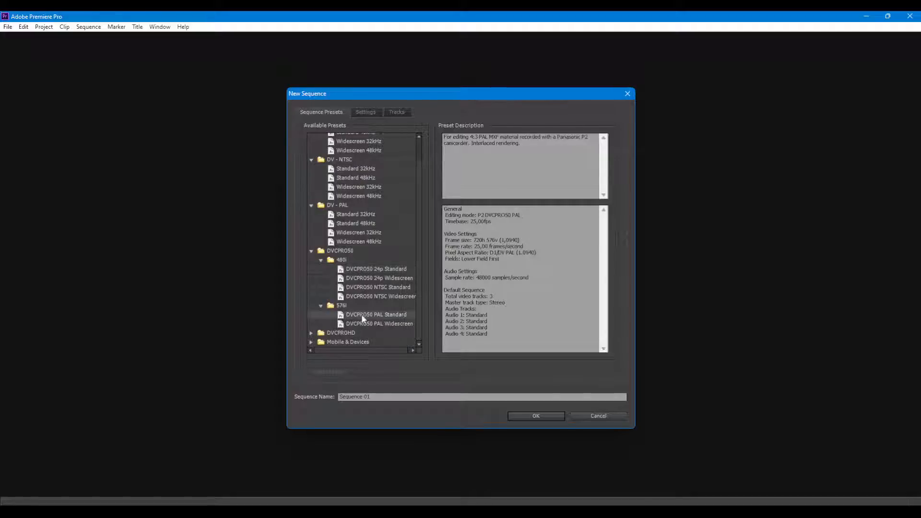
# Expand the DVCPROHD 1080i and 1080p groups and examine the 1080i50, 1080i60 and 1080p24 presets
pyautogui.click(312, 335)
pyautogui.click(311, 333)
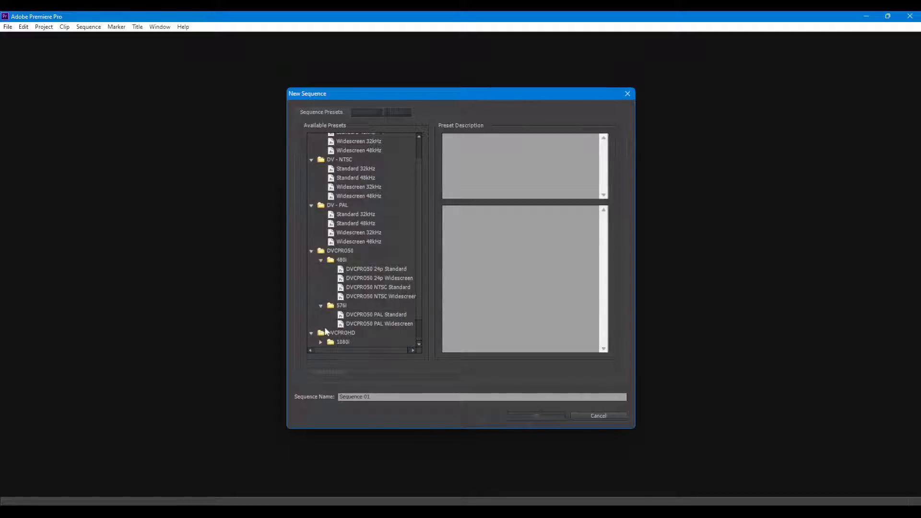
pyautogui.scroll(-1, 353, 319)
pyautogui.click(321, 315)
pyautogui.click(375, 323)
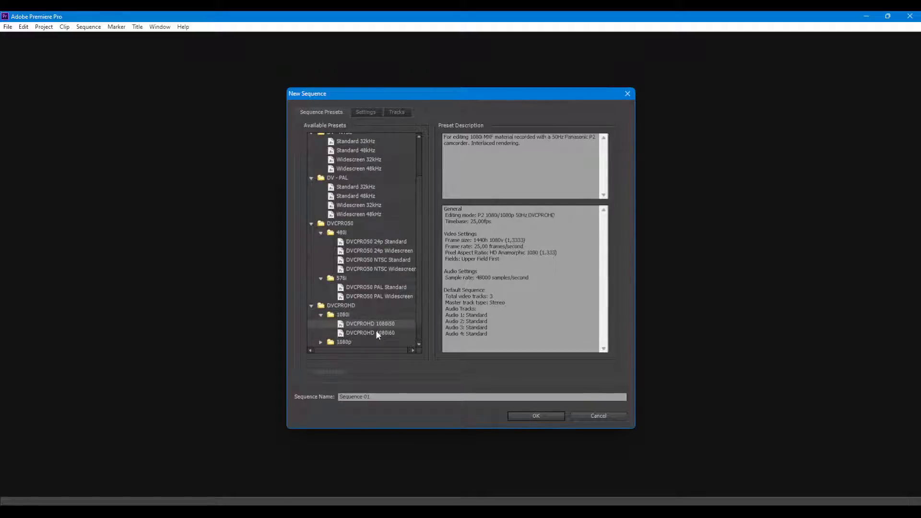
pyautogui.click(377, 331)
pyautogui.scroll(-1, 365, 331)
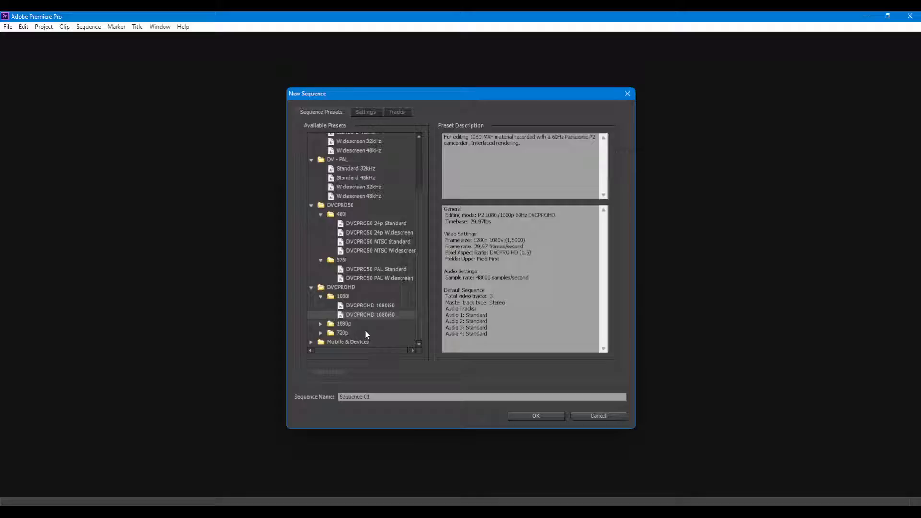
pyautogui.click(324, 324)
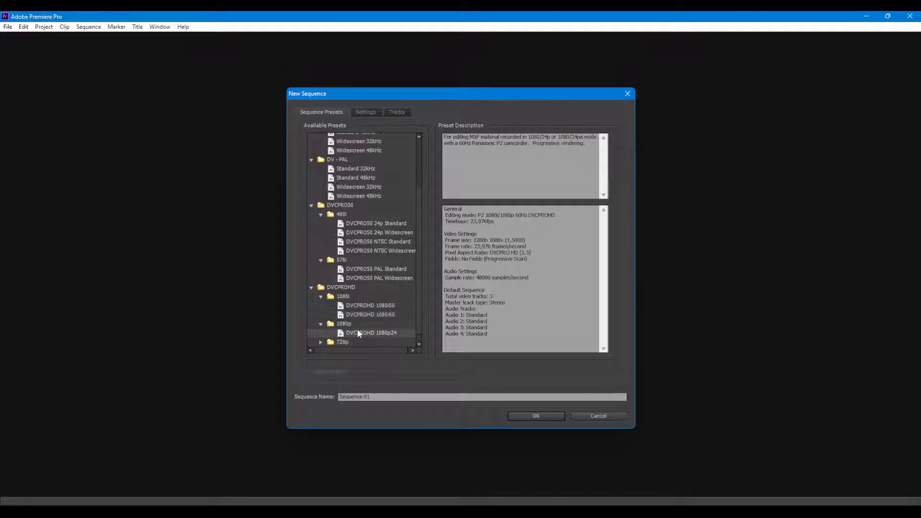
# Review the detailed video and audio sequence settings of the DVCPROHD 1080i50 preset, and return to the preset list
pyautogui.click(358, 305)
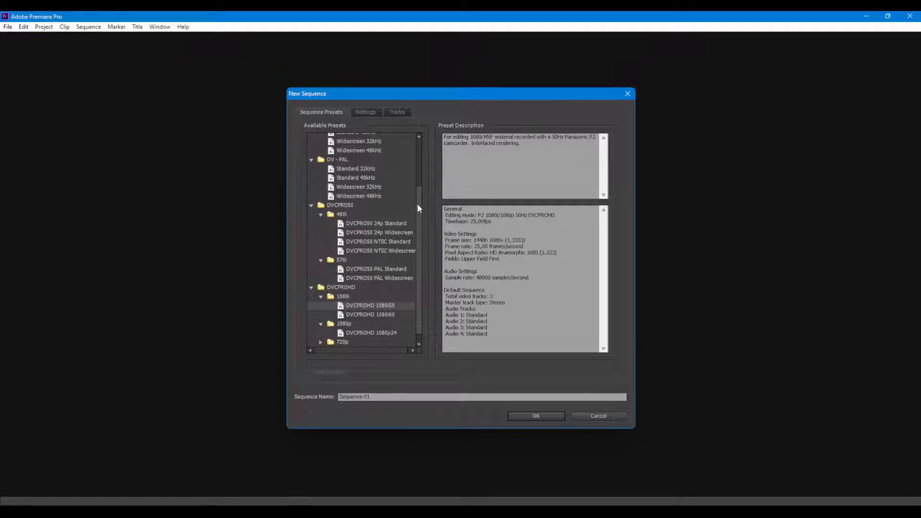
pyautogui.scroll(3, 416, 204)
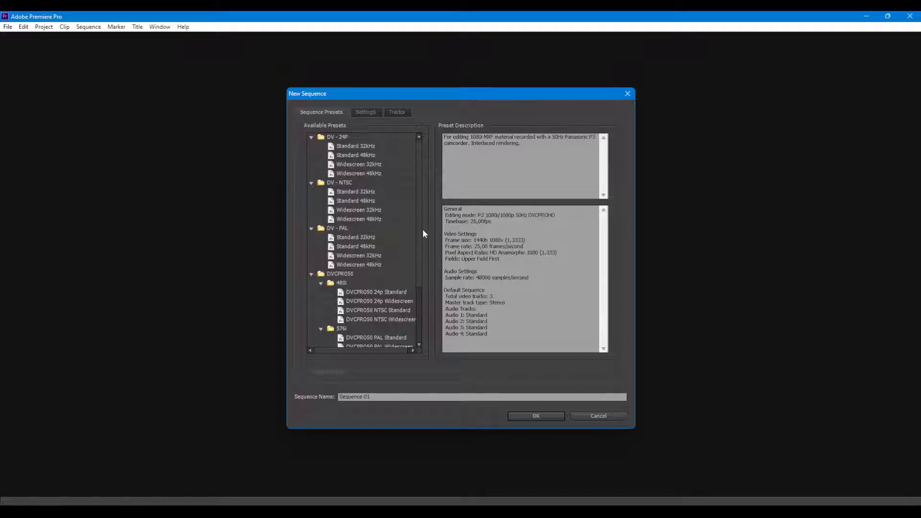
pyautogui.click(373, 111)
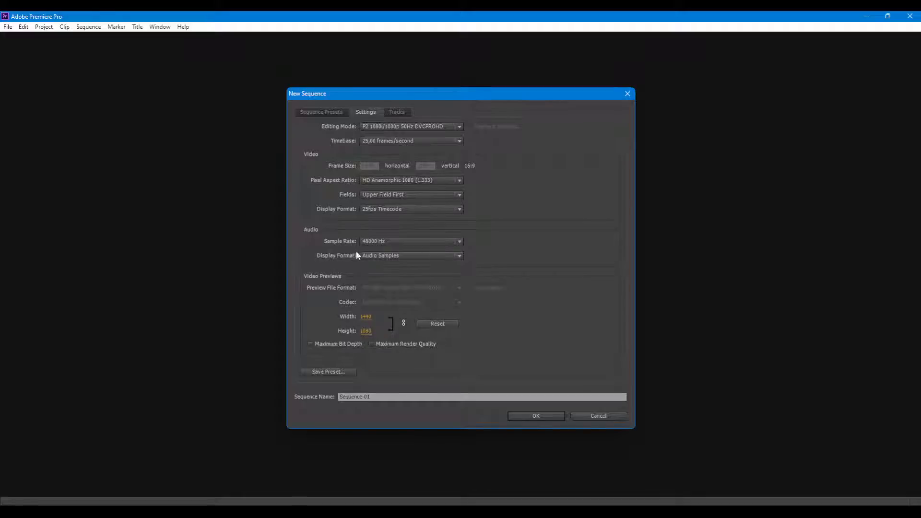
pyautogui.click(312, 115)
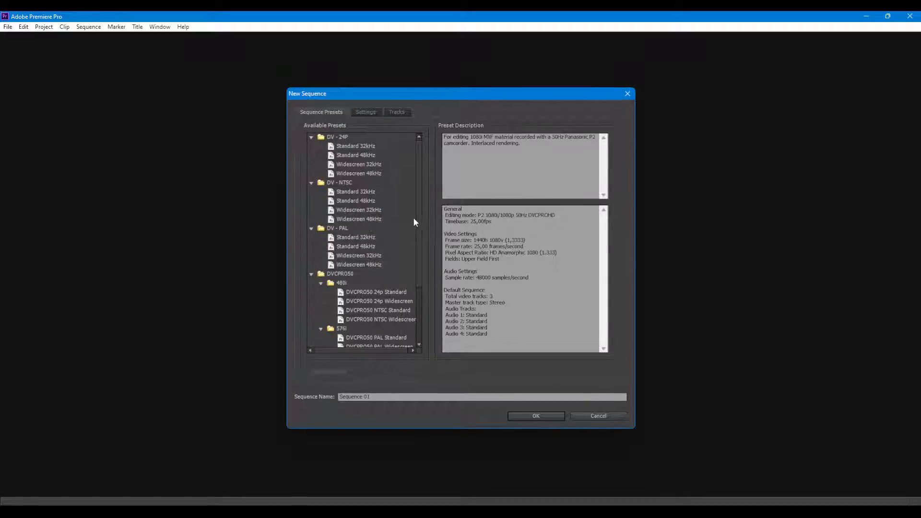
# Collapse the DVCPRO50, DV - NTSC, DV - 24P and DVCPROHD preset groups, leaving DV - PAL expanded
pyautogui.click(311, 274)
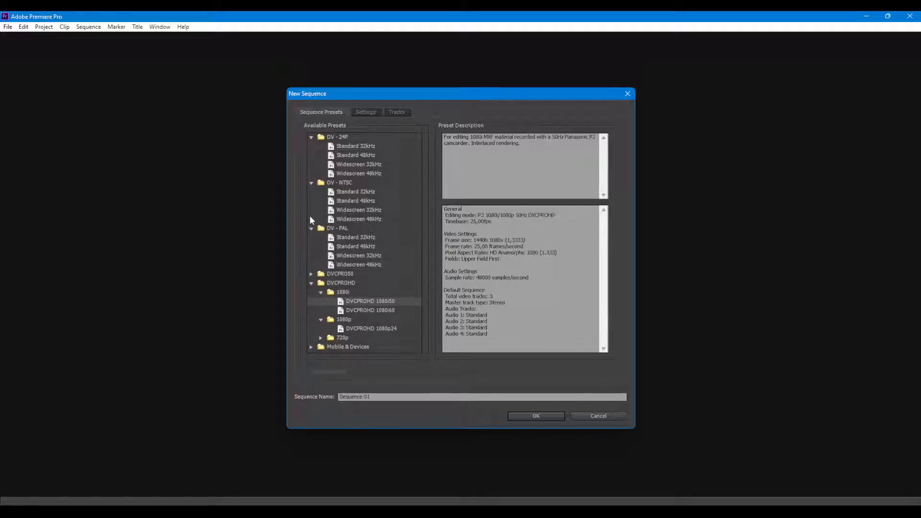
pyautogui.click(311, 183)
pyautogui.click(311, 137)
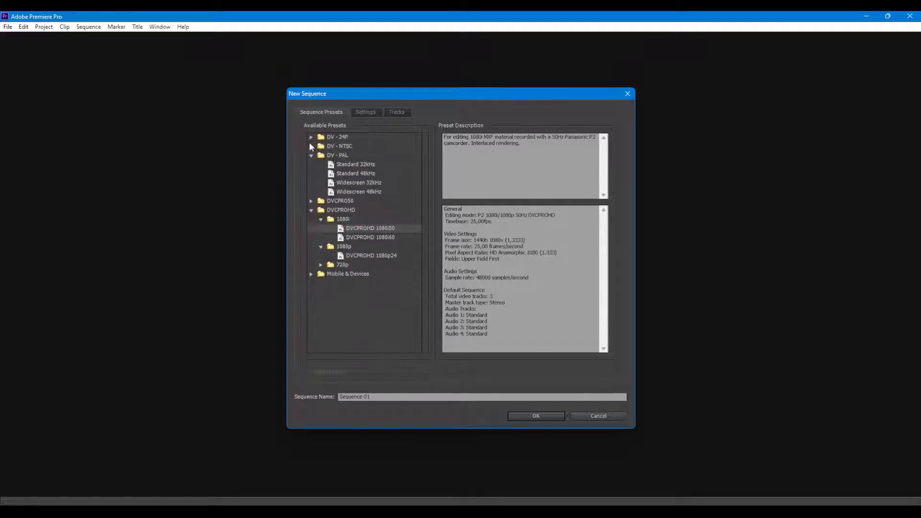
pyautogui.click(311, 210)
# Create Sequence 01 with the DV - PAL Widescreen 32kHz preset
pyautogui.click(350, 156)
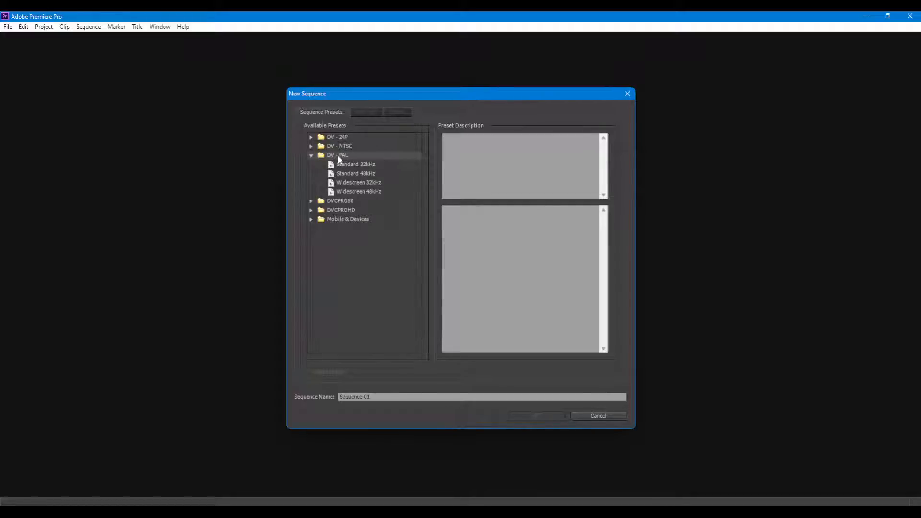
pyautogui.click(365, 188)
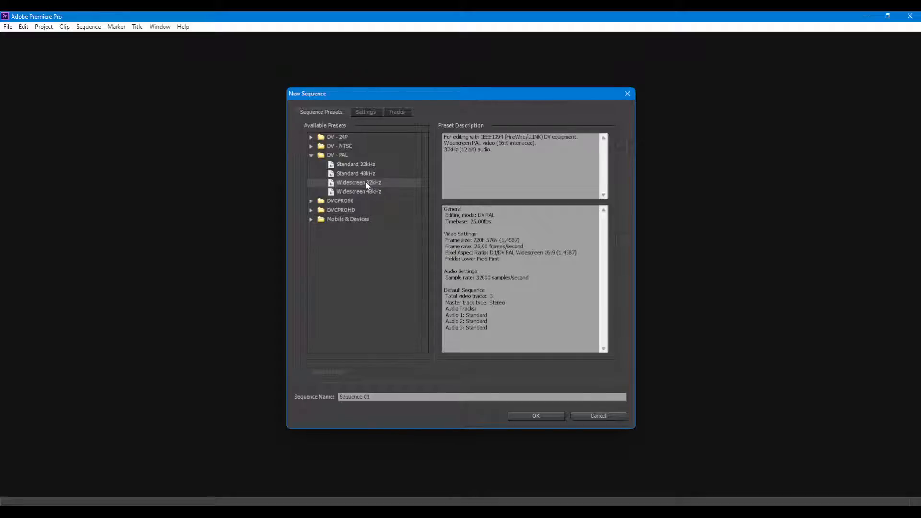
pyautogui.click(342, 156)
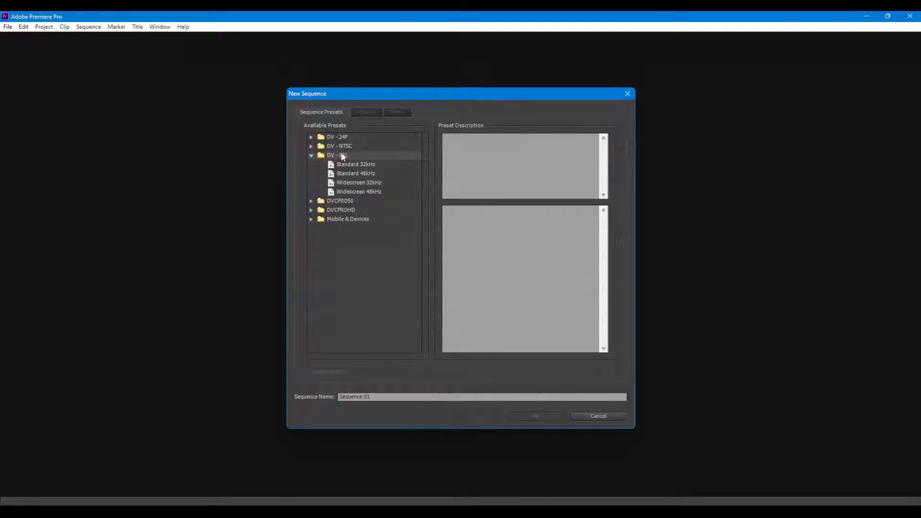
pyautogui.click(343, 185)
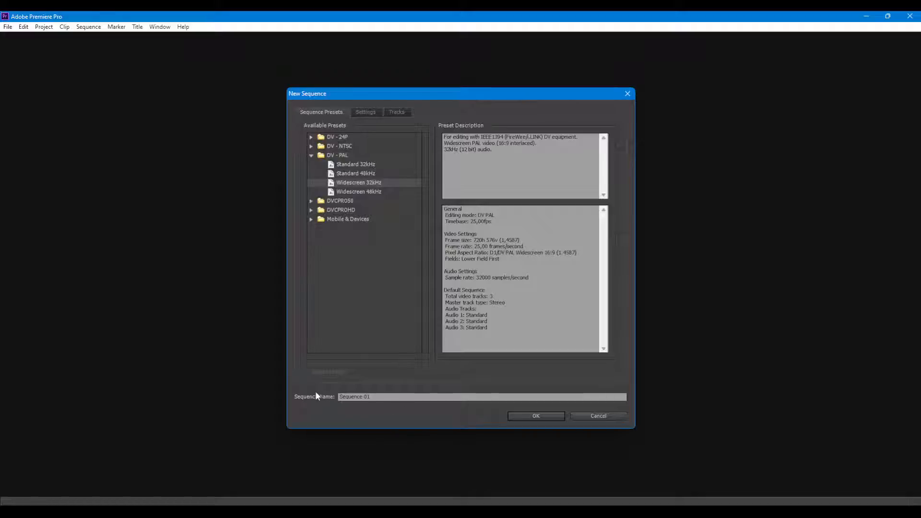
pyautogui.click(532, 417)
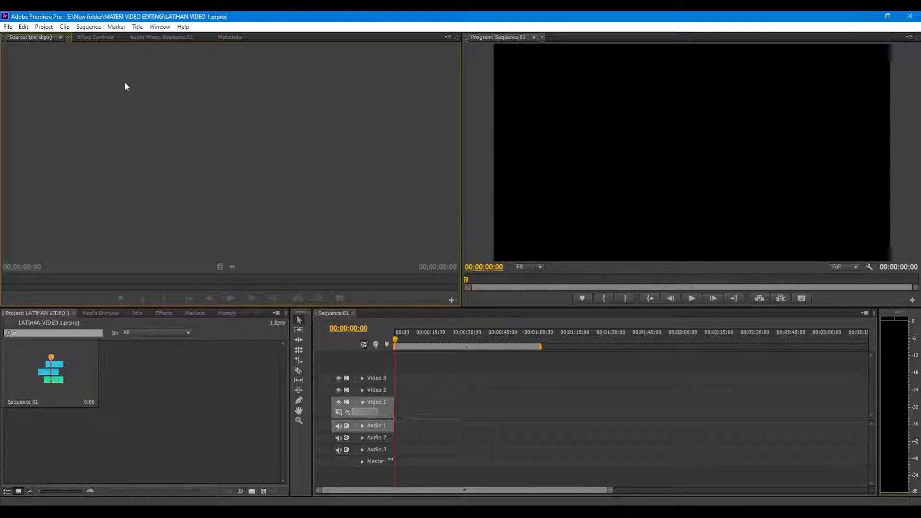
# Look through the effect controls, audio mixer and metadata views, and return to the source monitor
pyautogui.click(90, 37)
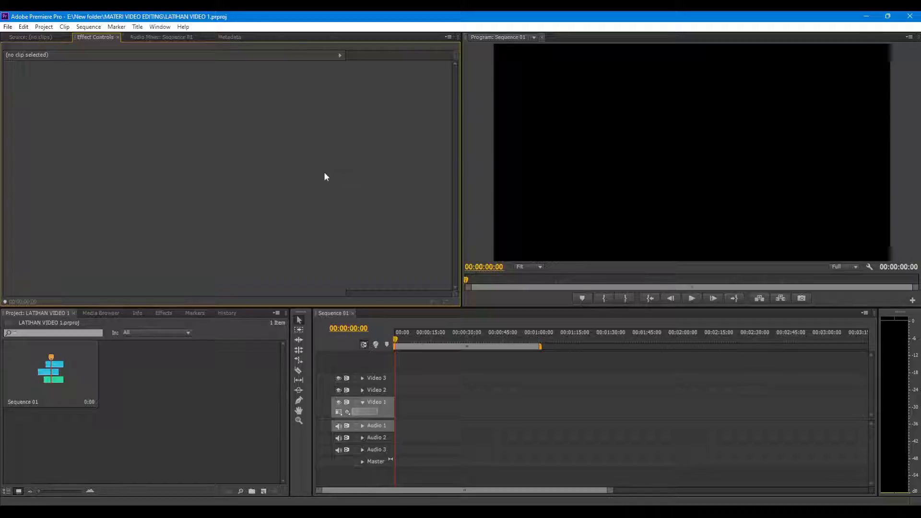
pyautogui.moveTo(344, 164); pyautogui.dragTo(332, 165)
pyautogui.click(168, 36)
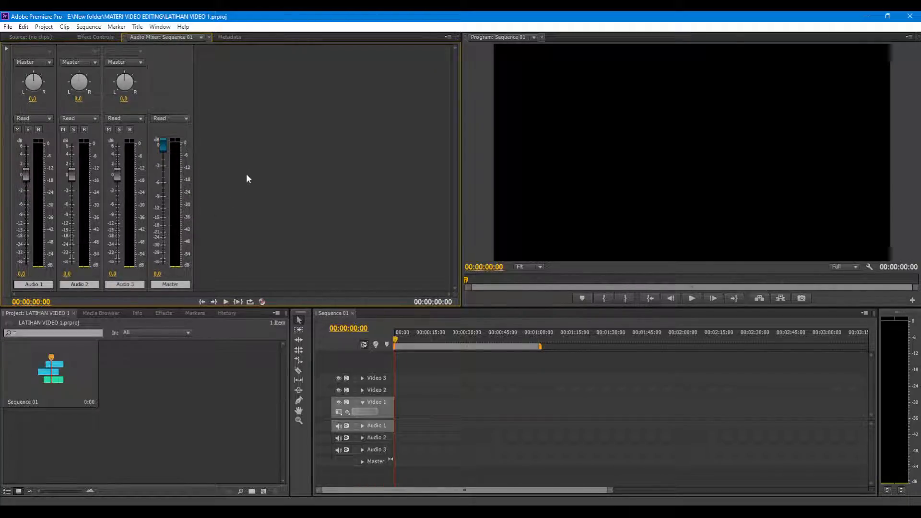
pyautogui.click(224, 37)
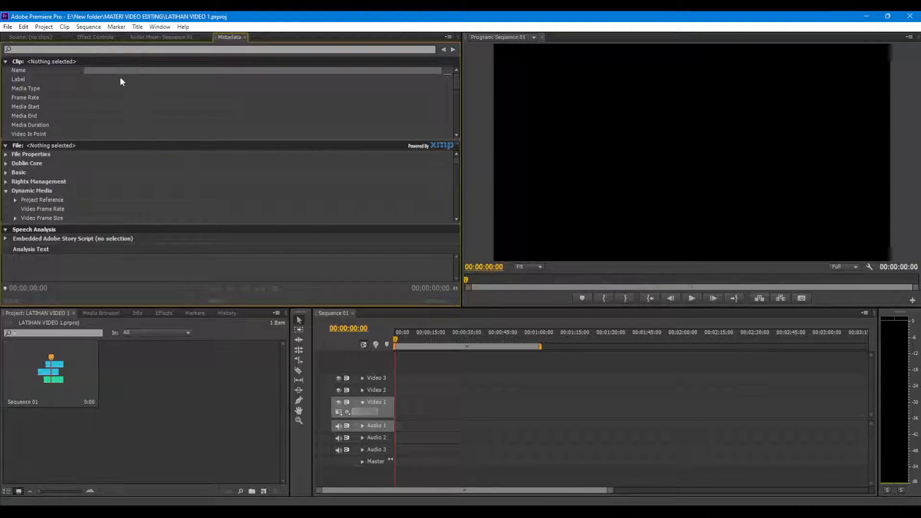
pyautogui.click(145, 36)
pyautogui.click(95, 37)
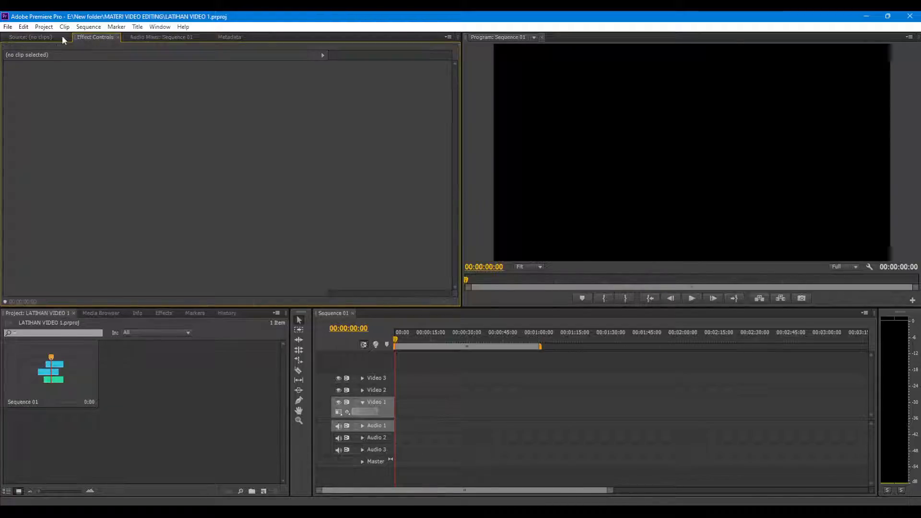
pyautogui.click(40, 36)
# Examine the program monitor and the timeline of Sequence 01
pyautogui.click(577, 102)
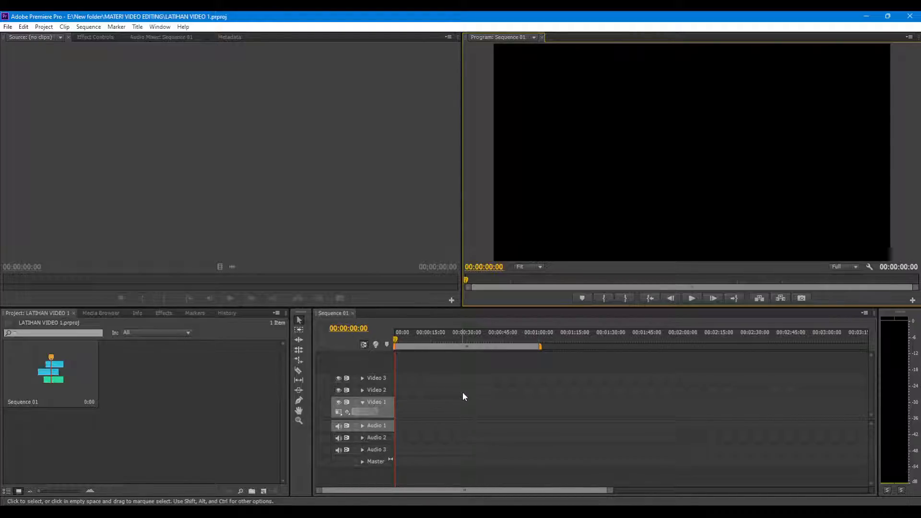
pyautogui.click(516, 430)
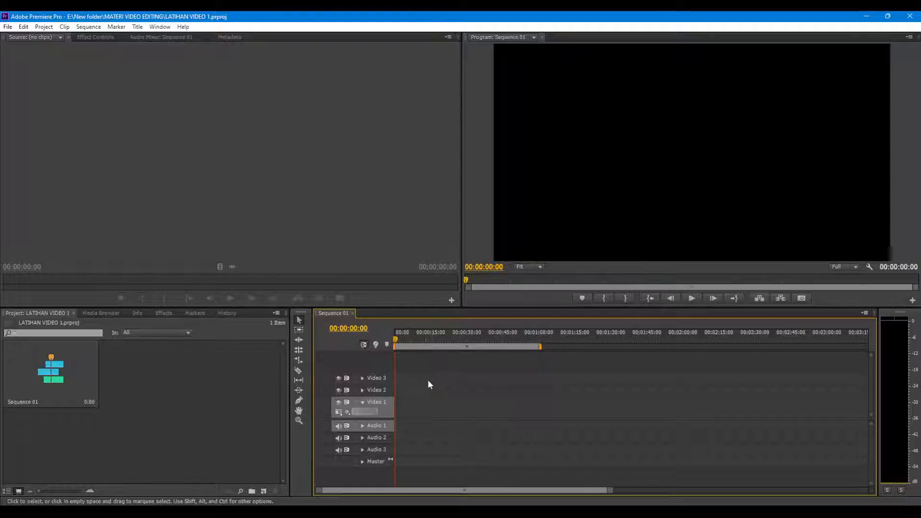
pyautogui.moveTo(346, 491); pyautogui.dragTo(319, 470)
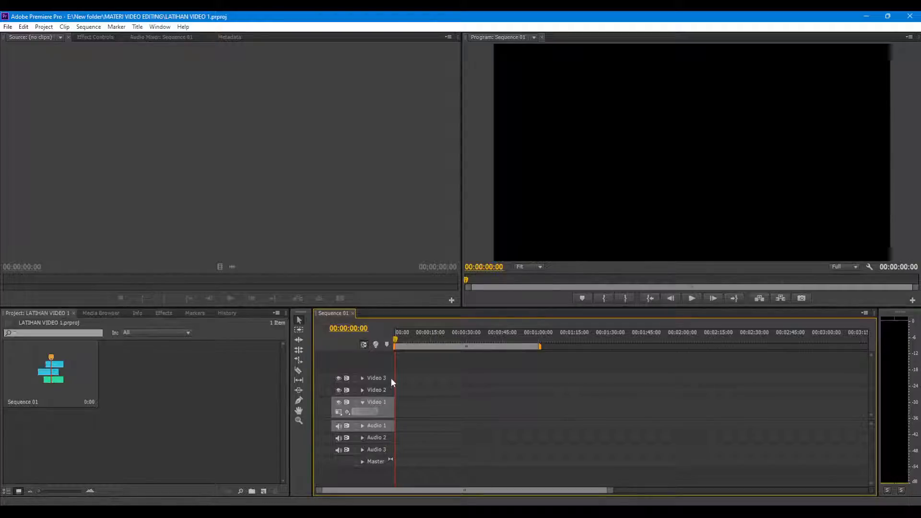
# Toggle the targeting of the Video 3 and Video 2 tracks on and off in the Sequence 01 timeline
pyautogui.click(377, 380)
pyautogui.click(374, 390)
pyautogui.click(376, 391)
pyautogui.click(378, 378)
pyautogui.click(378, 391)
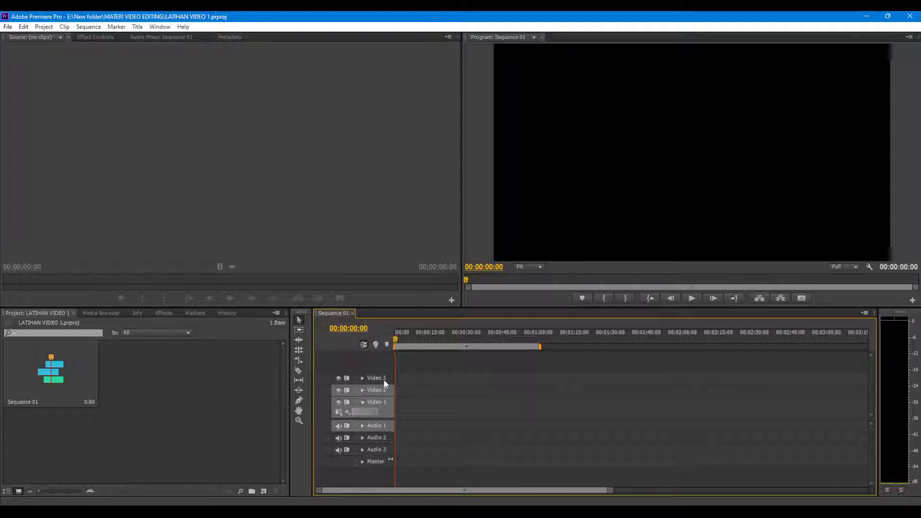
pyautogui.click(382, 380)
pyautogui.click(378, 390)
pyautogui.click(379, 379)
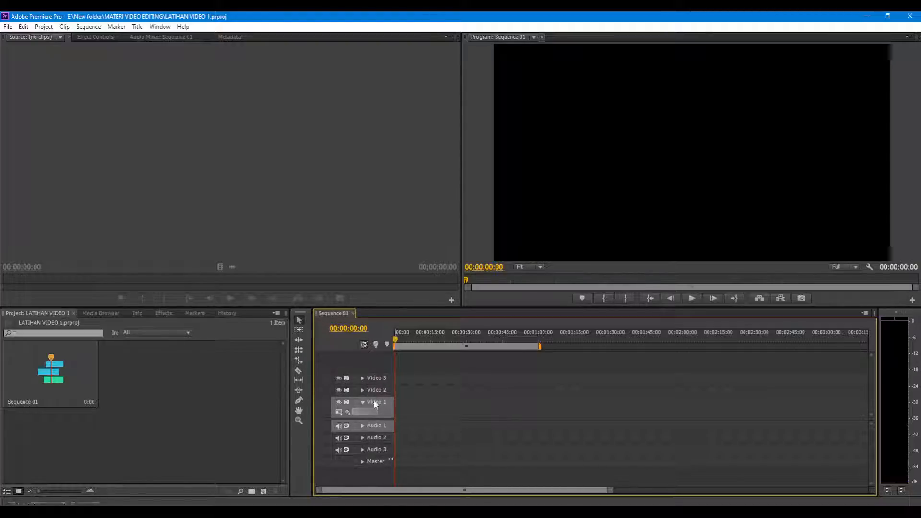
# Toggle the targeting of the Video 1, Video 2 and Video 3 tracks, ending with only Video 1 targeted among the video tracks
pyautogui.click(384, 402)
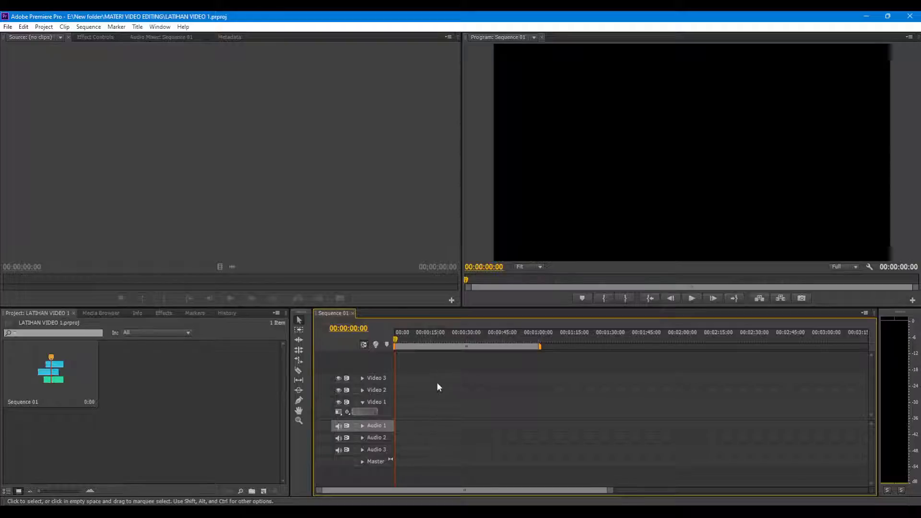
pyautogui.click(373, 391)
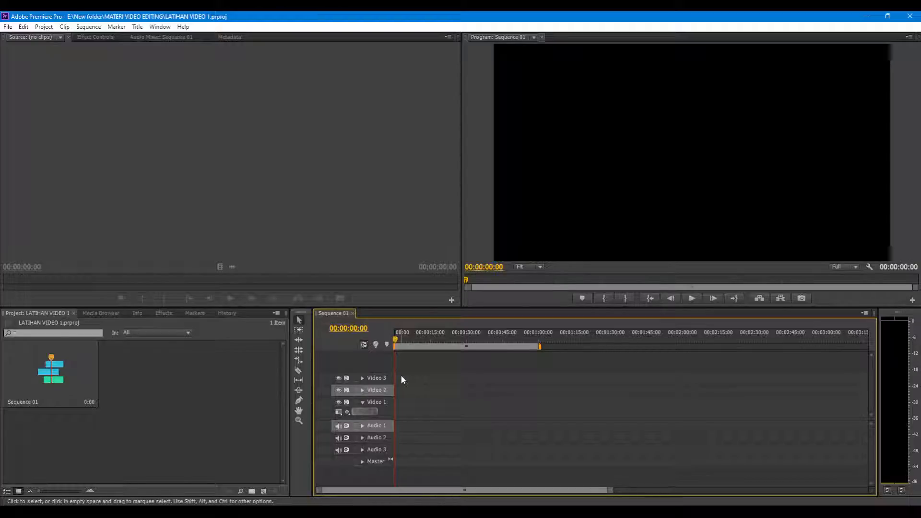
pyautogui.click(376, 379)
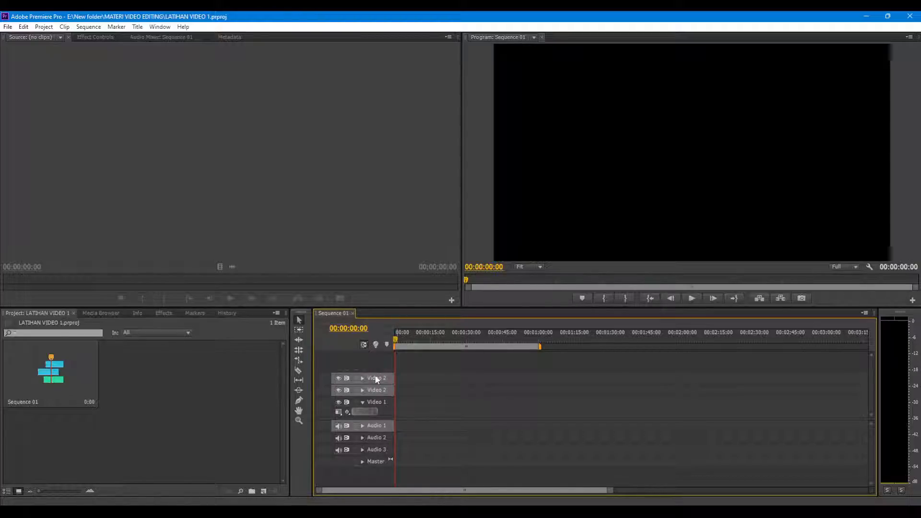
pyautogui.click(376, 379)
pyautogui.click(378, 391)
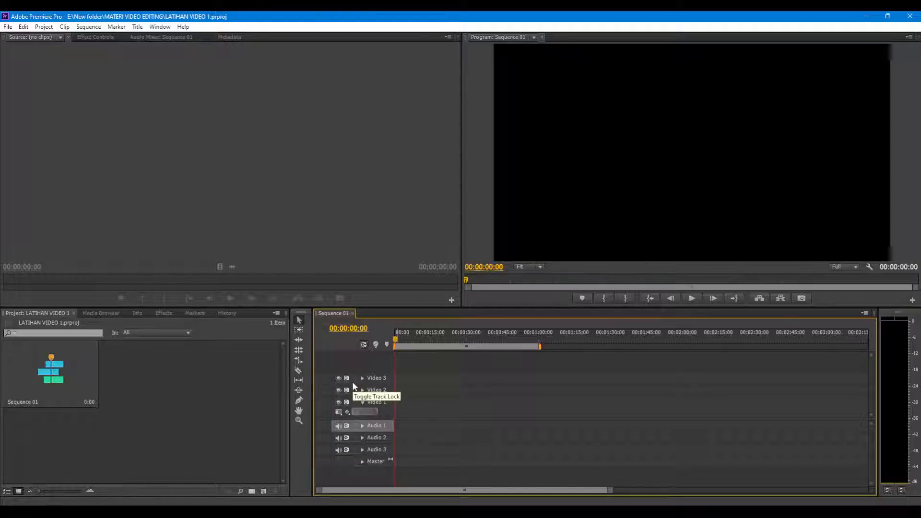
pyautogui.click(384, 407)
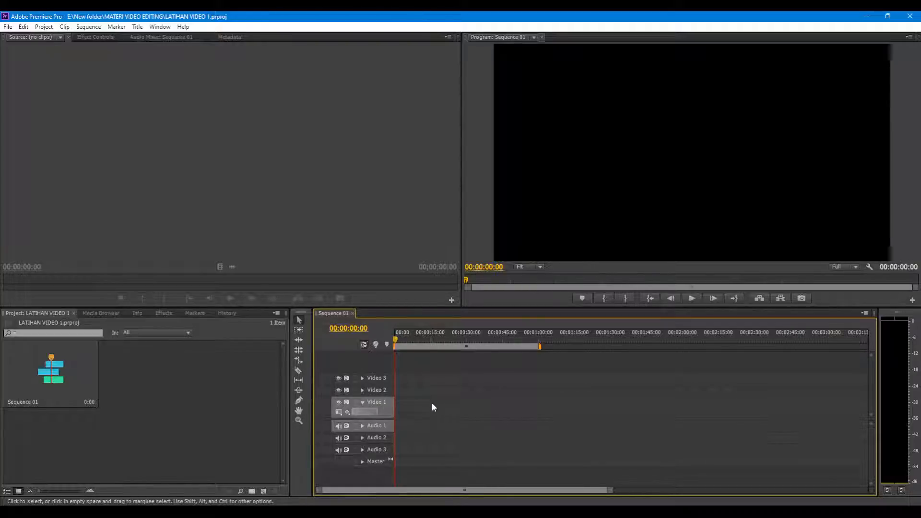
# Reorder the Effects panel so it sits directly after the Project panel, and return to the project's contents
pyautogui.click(190, 440)
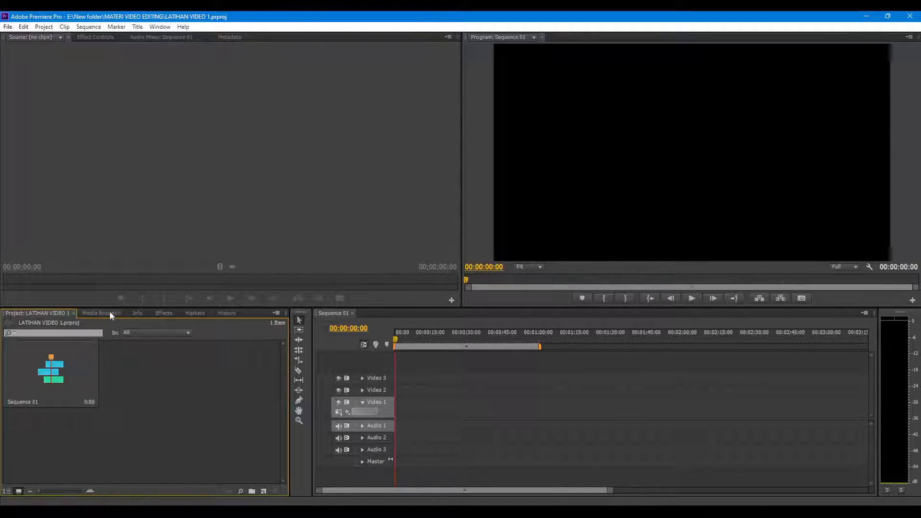
pyautogui.click(160, 315)
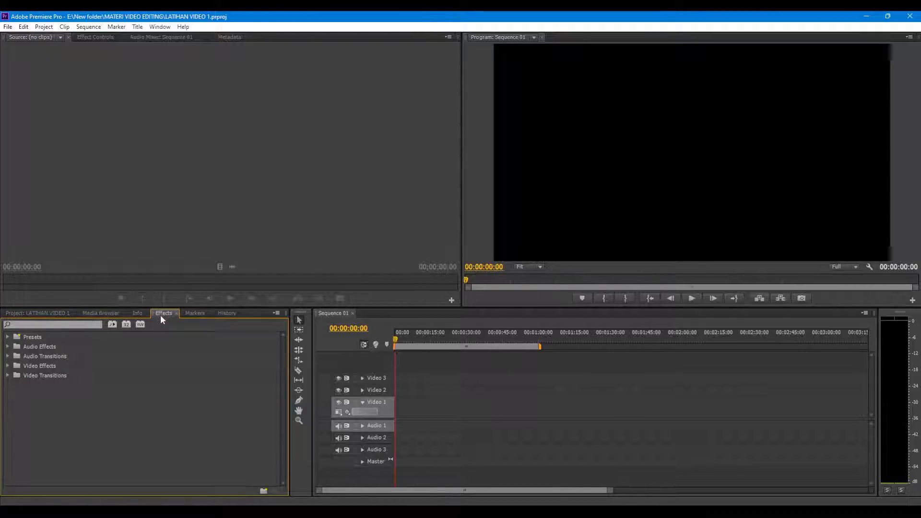
pyautogui.moveTo(156, 315); pyautogui.dragTo(96, 315)
pyautogui.click(39, 313)
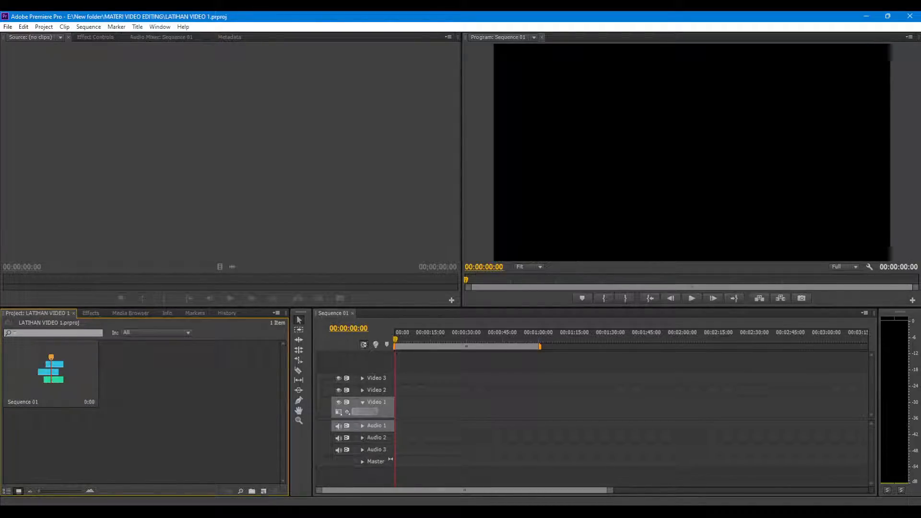
# Switch to Chrome and look through the IMAGE folder in Google Drive and the INFORMATIKA/PKWU topic in Google Classroom
pyautogui.click(471, 512)
pyautogui.click(476, 483)
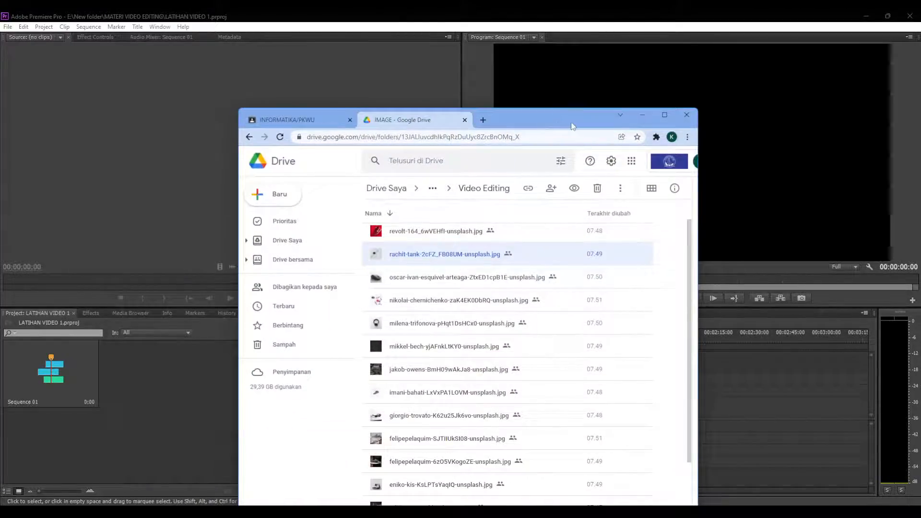
pyautogui.doubleClick(571, 126)
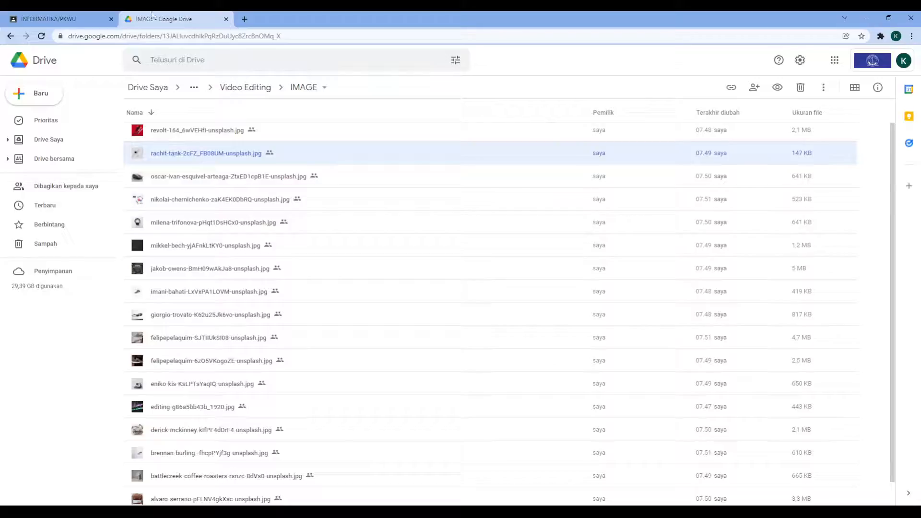
pyautogui.click(61, 22)
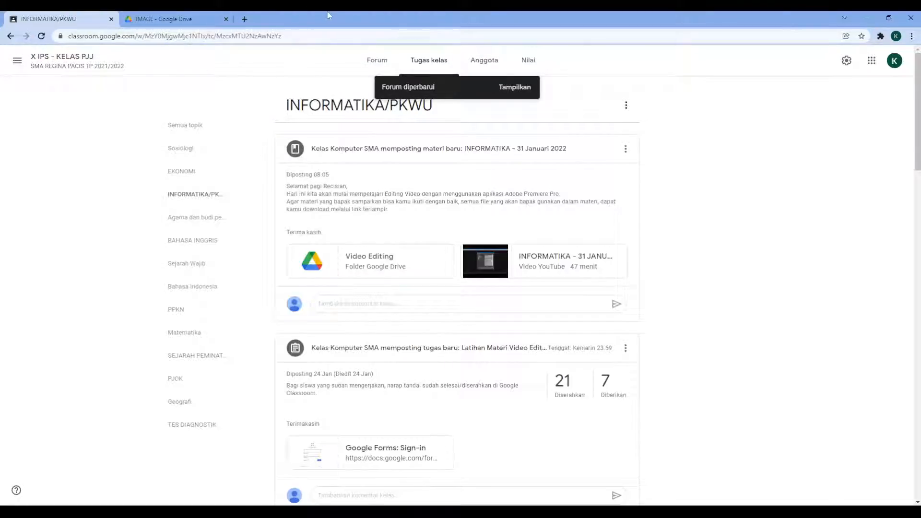
pyautogui.moveTo(328, 16); pyautogui.dragTo(0, 29)
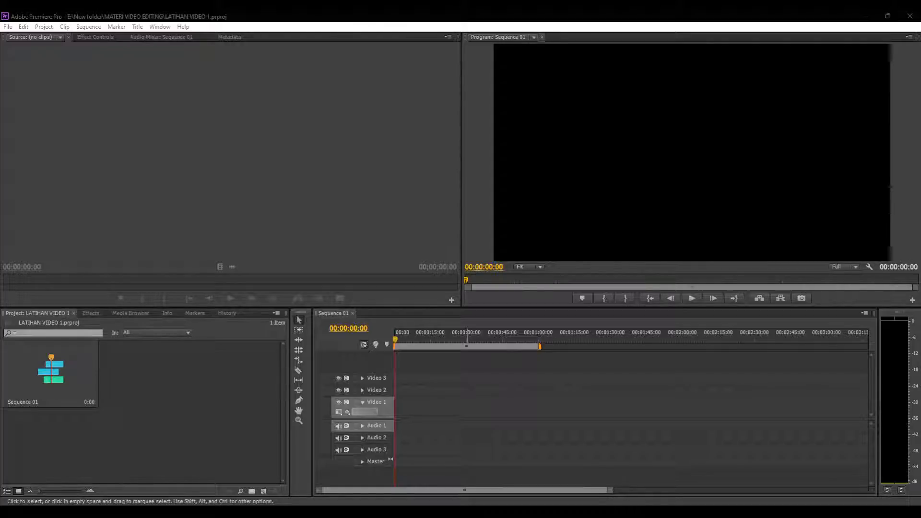
# Switch to File Explorer, examine the device and Windows specifications in the properties of This PC, and close both windows
pyautogui.hotkey('alt', 'Tab')
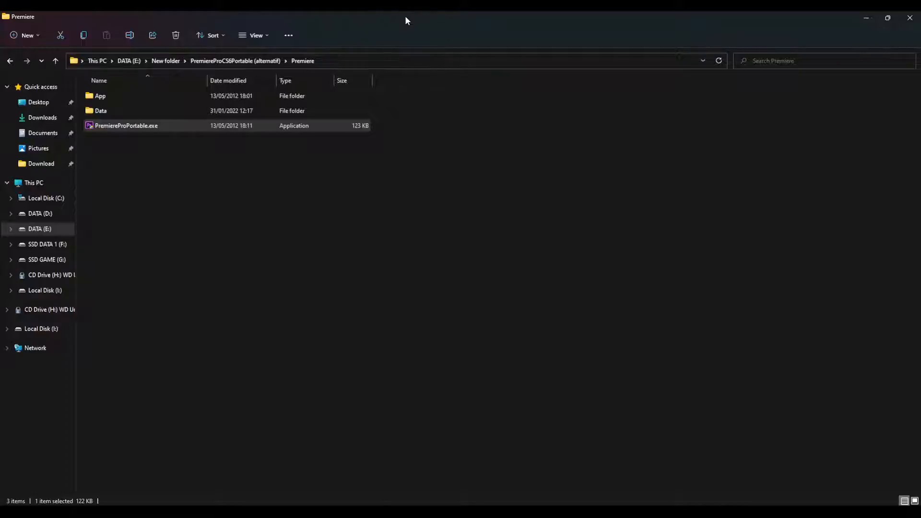
pyautogui.moveTo(406, 19); pyautogui.dragTo(454, 69)
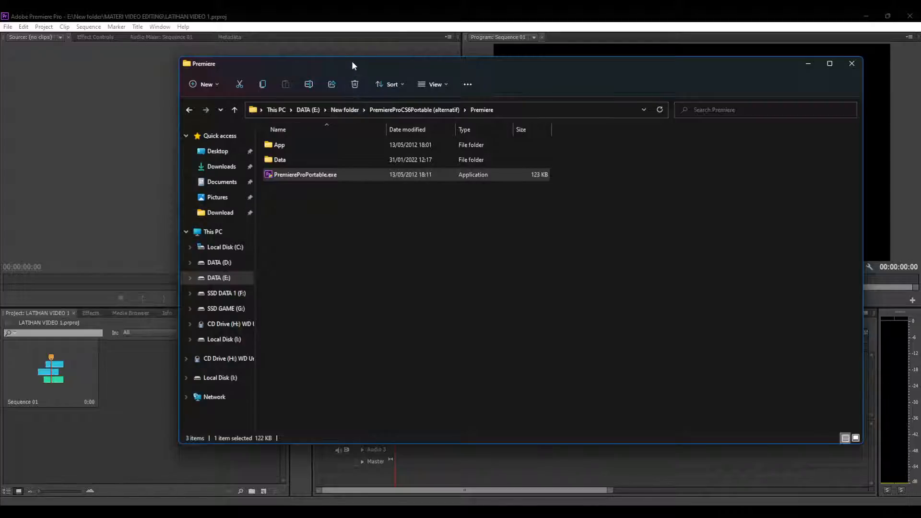
pyautogui.moveTo(352, 62); pyautogui.dragTo(374, 46)
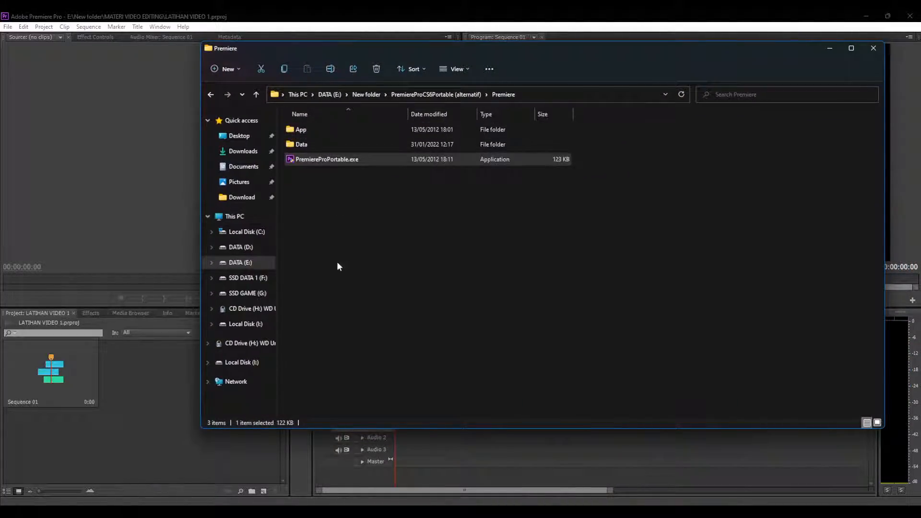
pyautogui.click(232, 218)
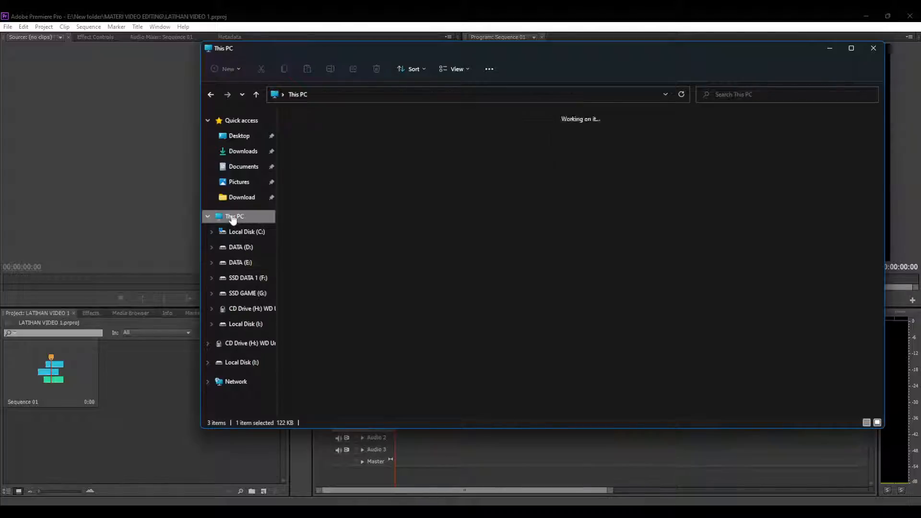
pyautogui.rightClick(232, 218)
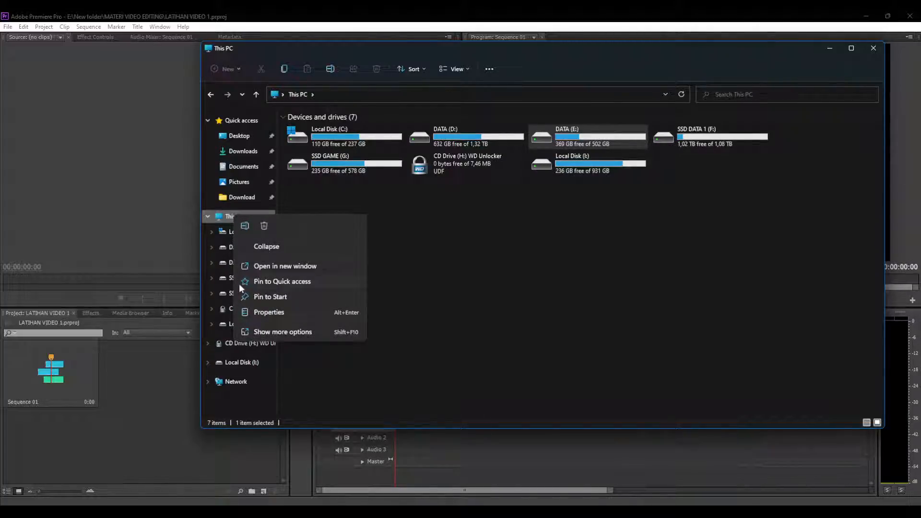
pyautogui.click(272, 313)
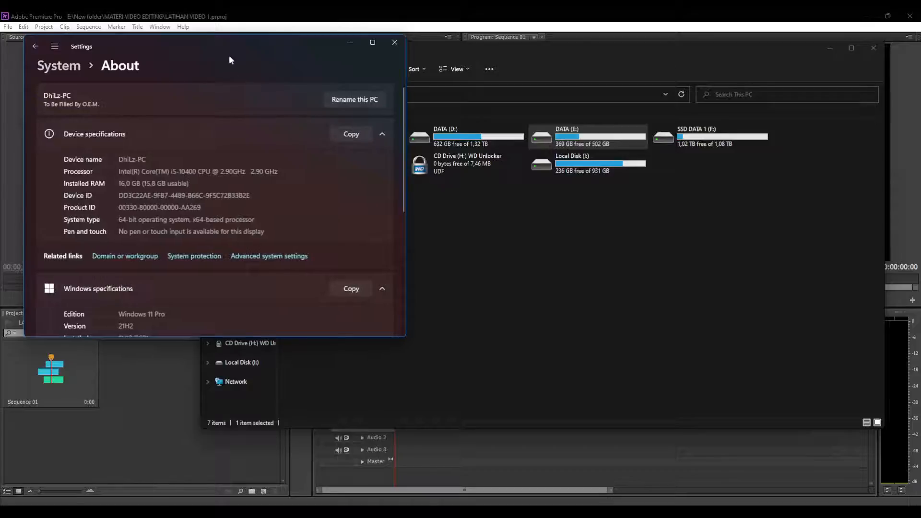
pyautogui.moveTo(232, 45); pyautogui.dragTo(470, 50)
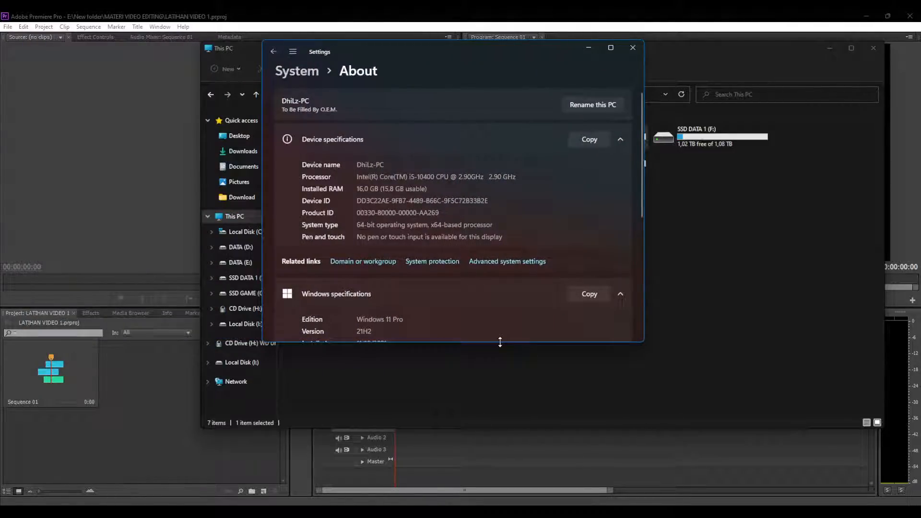
pyautogui.moveTo(500, 342); pyautogui.dragTo(502, 451)
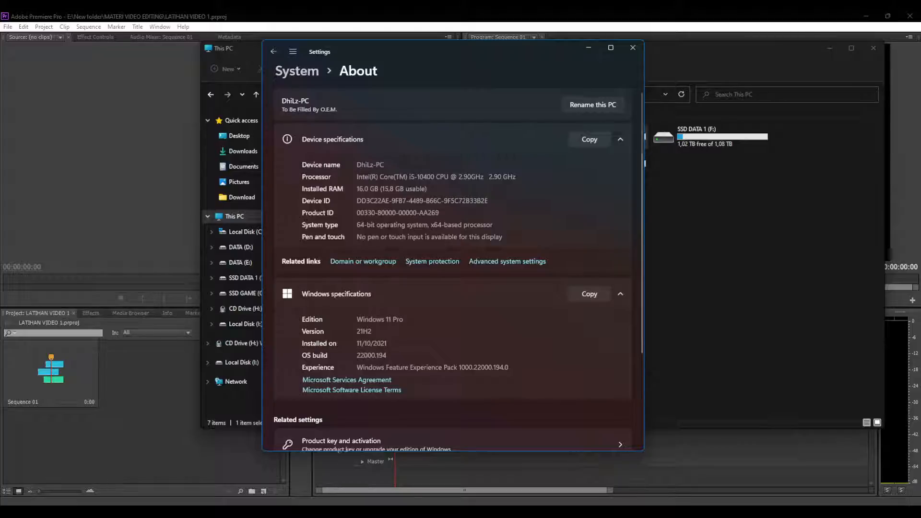
pyautogui.click(633, 48)
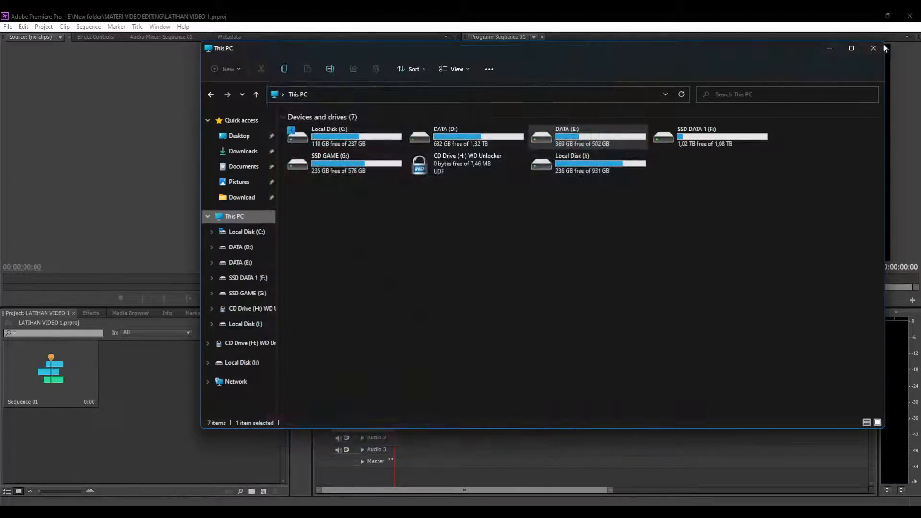
pyautogui.click(873, 48)
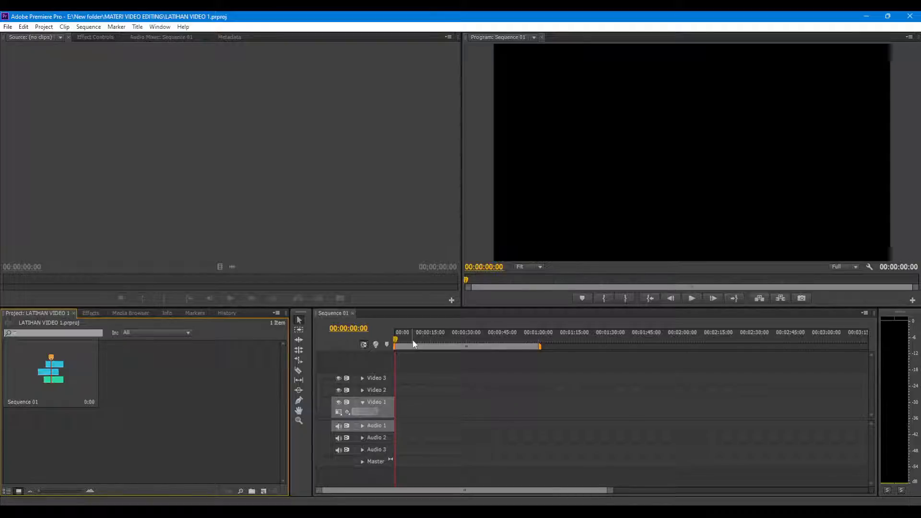
pyautogui.moveTo(472, 511)
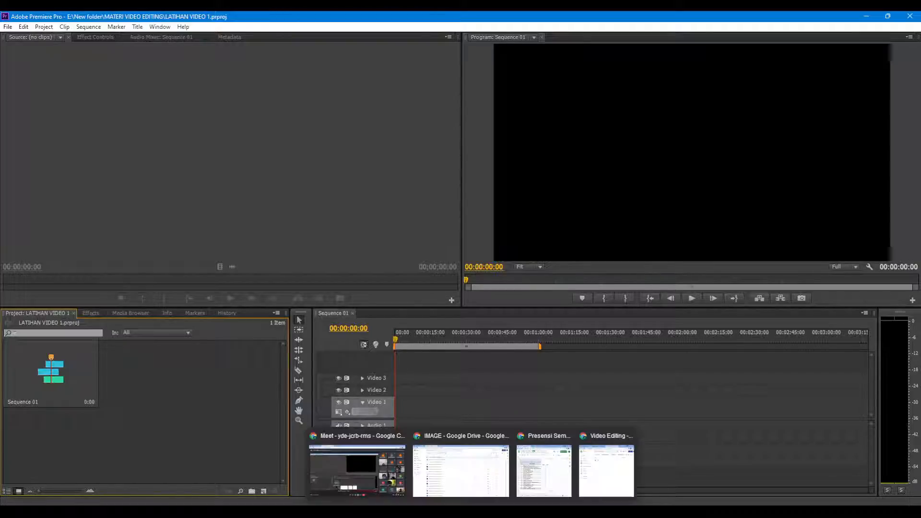
pyautogui.click(357, 472)
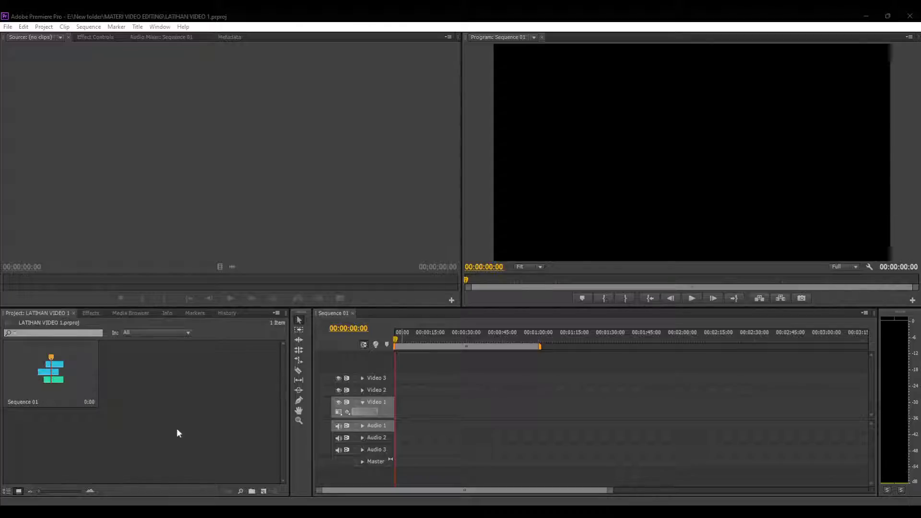
pyautogui.click(39, 315)
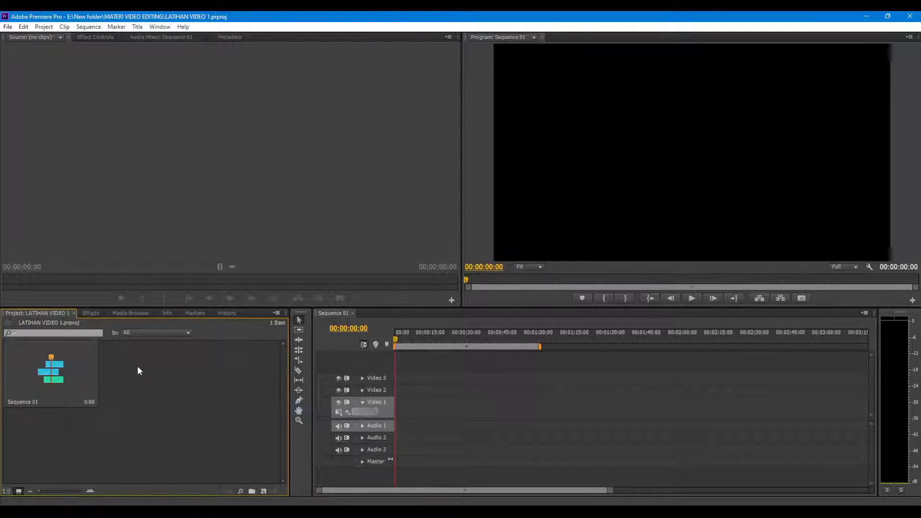
# Browse the import dialog to the images in E:\New folder\Video Editing\IMAGE, and close it without importing anything
pyautogui.doubleClick(162, 378)
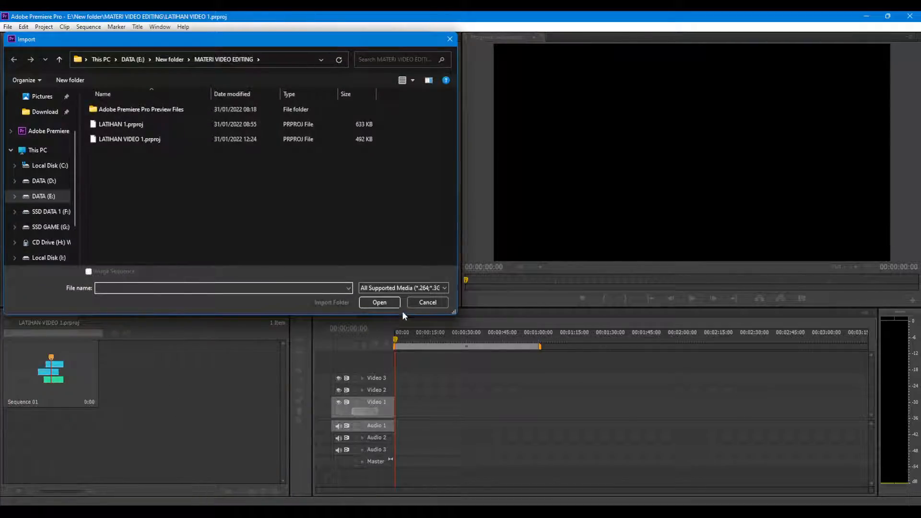
pyautogui.click(427, 303)
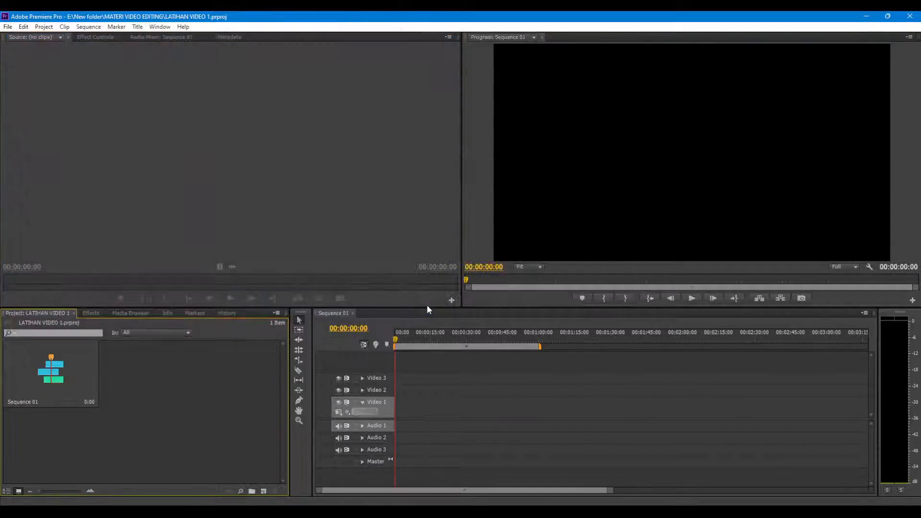
pyautogui.click(8, 27)
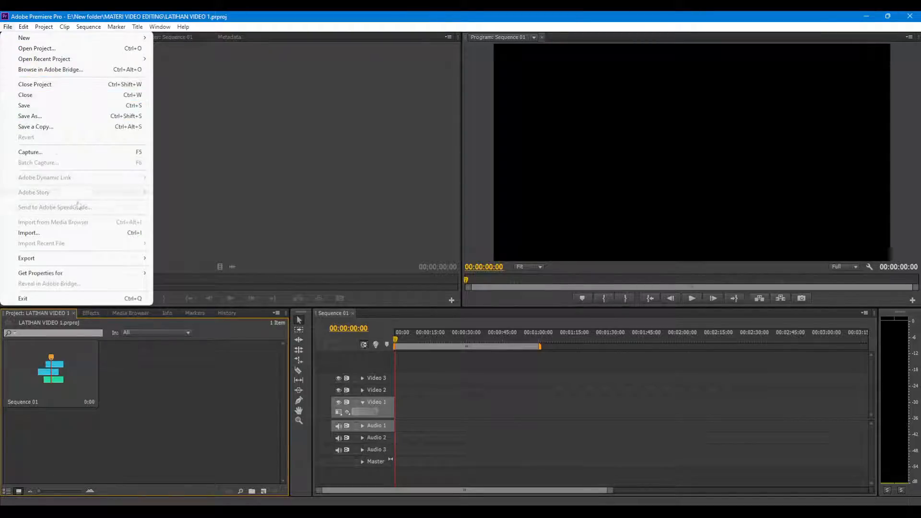
pyautogui.click(94, 235)
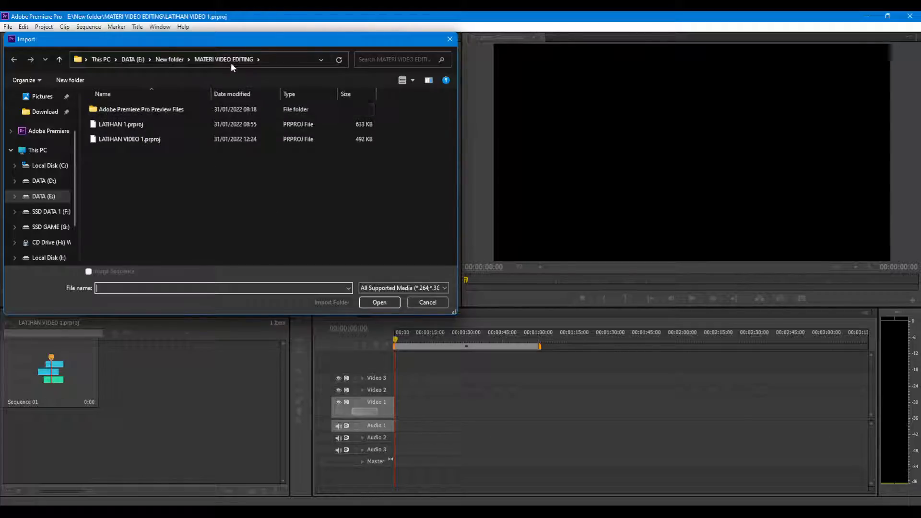
pyautogui.click(165, 58)
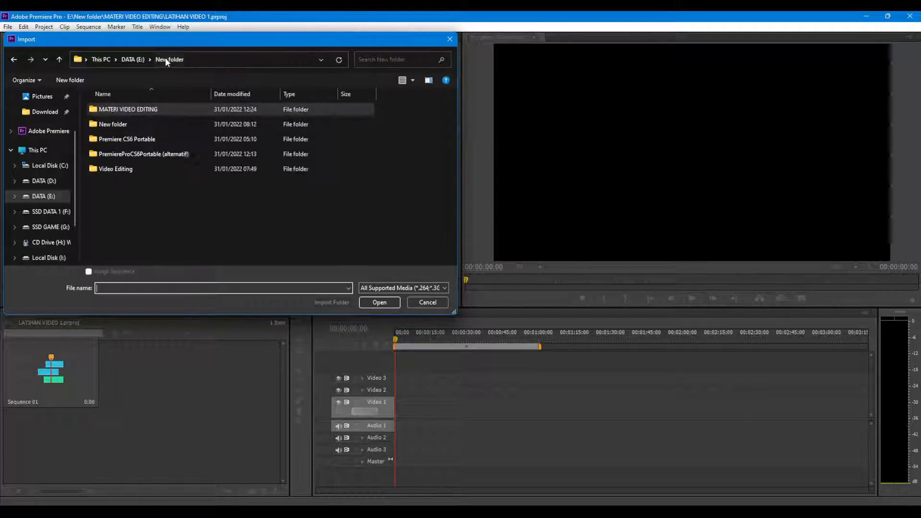
pyautogui.doubleClick(125, 172)
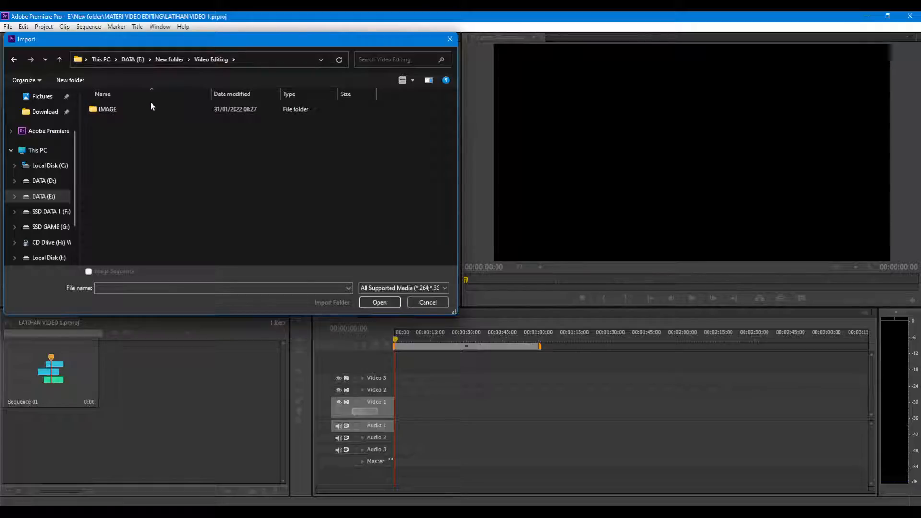
pyautogui.doubleClick(147, 108)
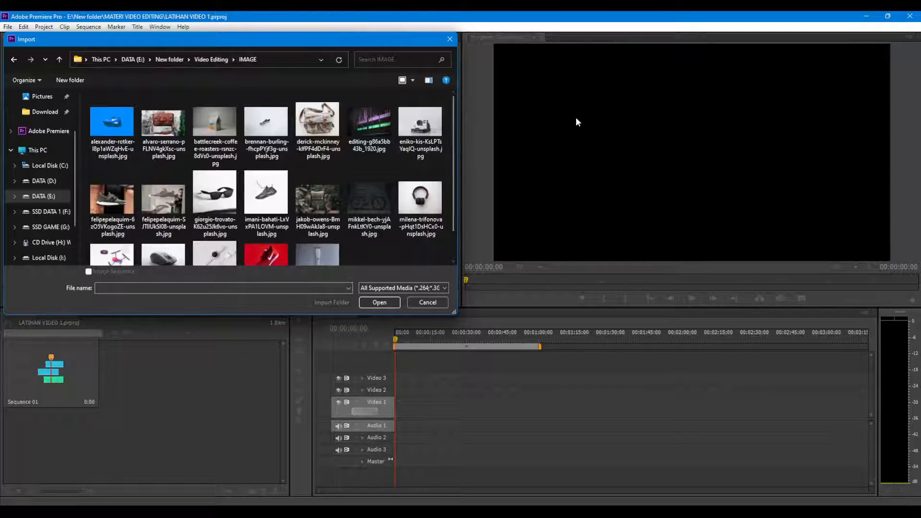
pyautogui.click(450, 40)
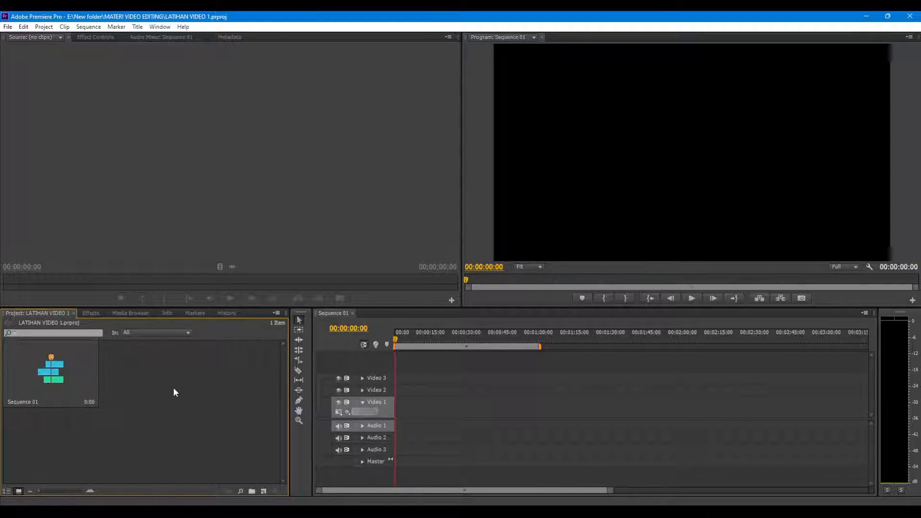
pyautogui.click(8, 27)
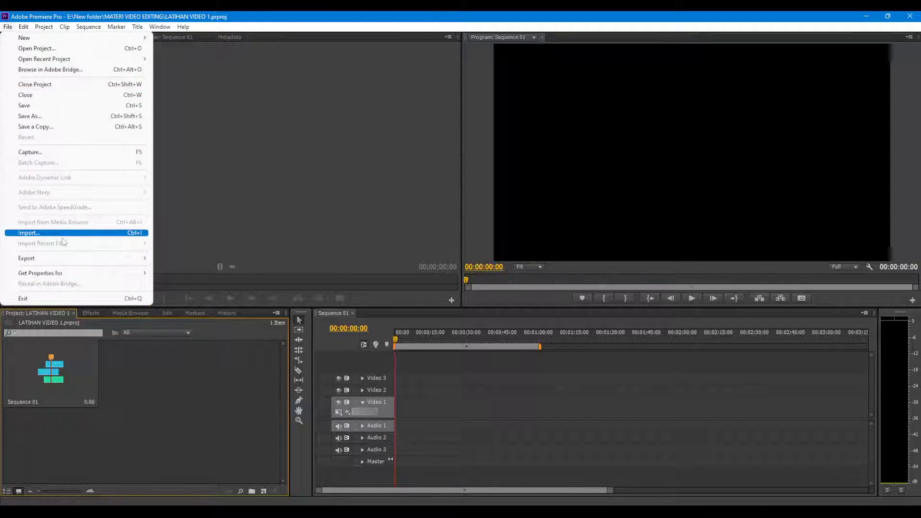
pyautogui.click(171, 410)
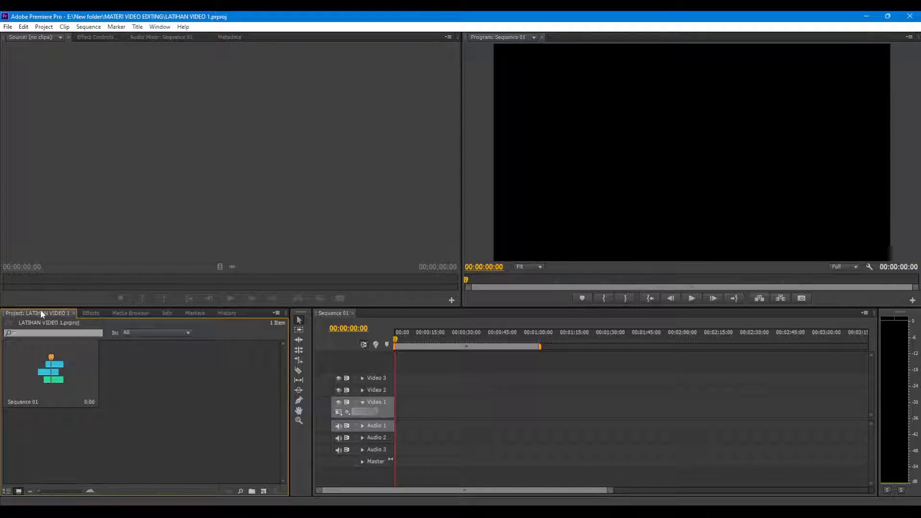
# Import the twelve images in the second and third rows of E:\New folder\Video Editing\IMAGE into the project
pyautogui.doubleClick(162, 399)
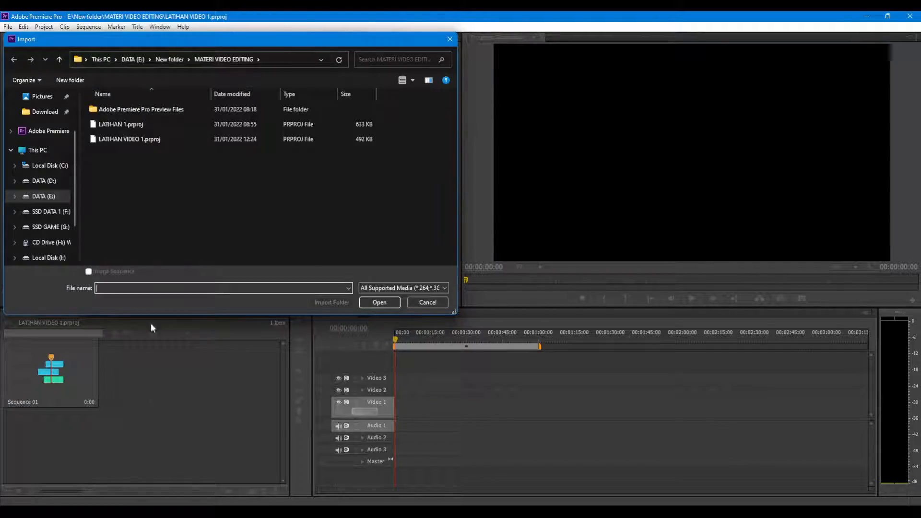
pyautogui.click(172, 63)
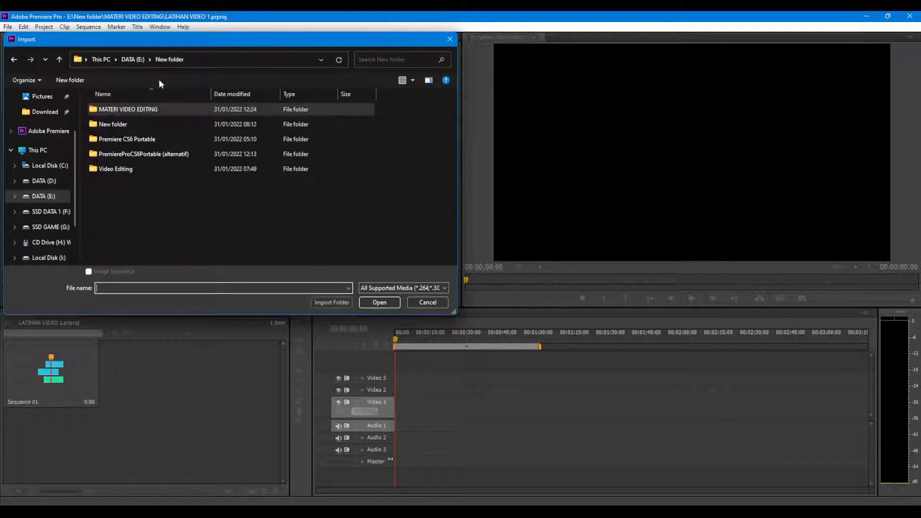
pyautogui.doubleClick(140, 170)
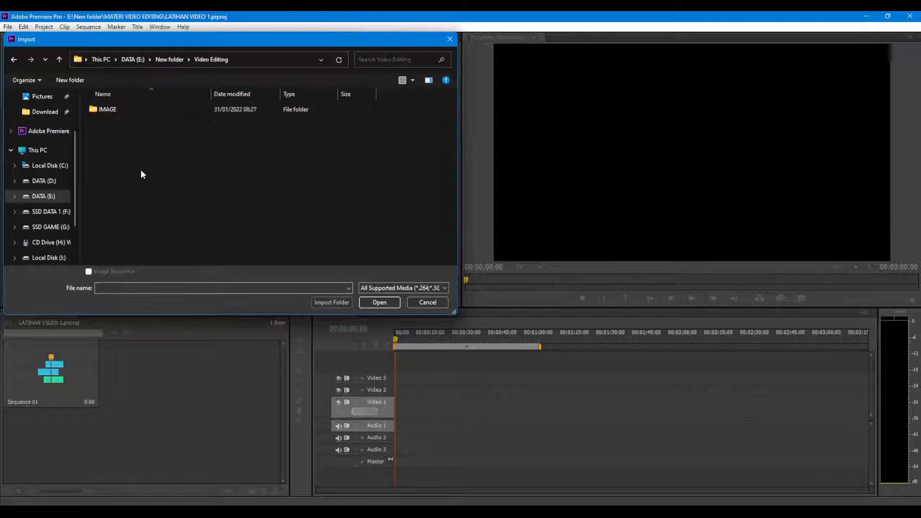
pyautogui.doubleClick(152, 108)
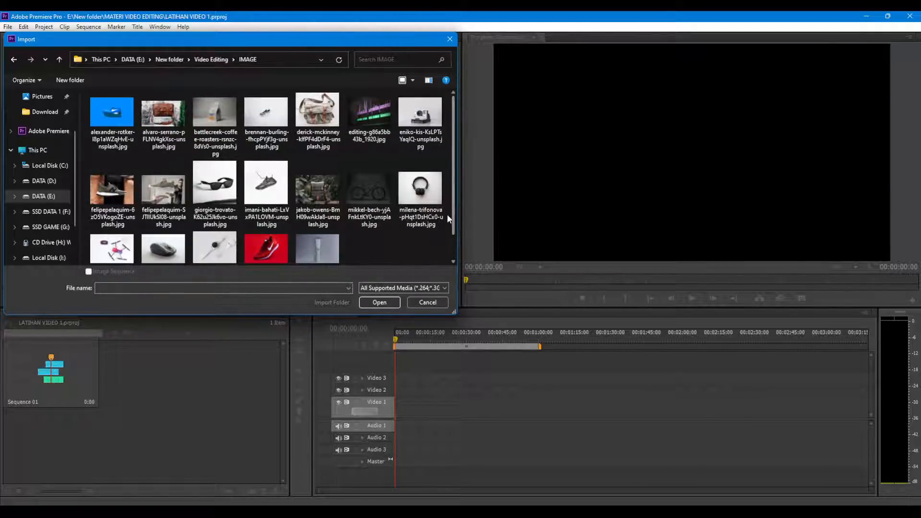
pyautogui.moveTo(448, 209); pyautogui.dragTo(108, 196)
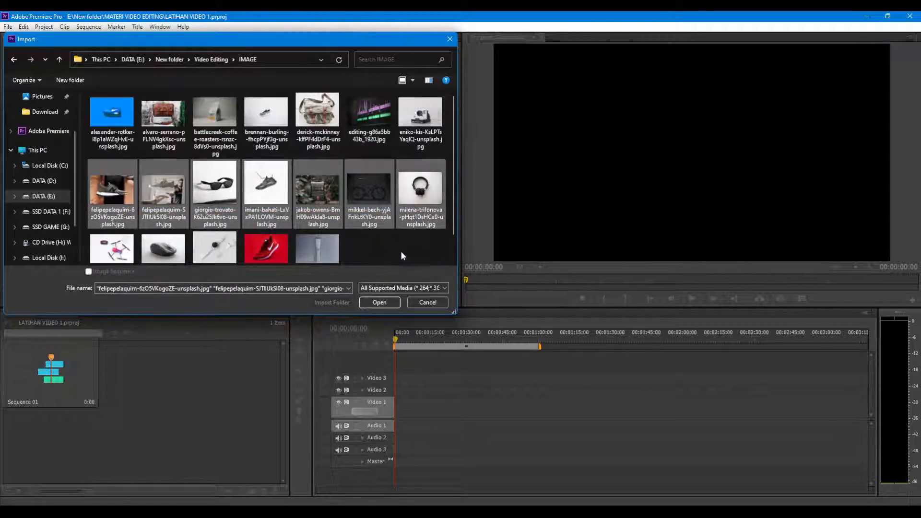
pyautogui.click(382, 251)
pyautogui.moveTo(418, 255); pyautogui.dragTo(107, 194)
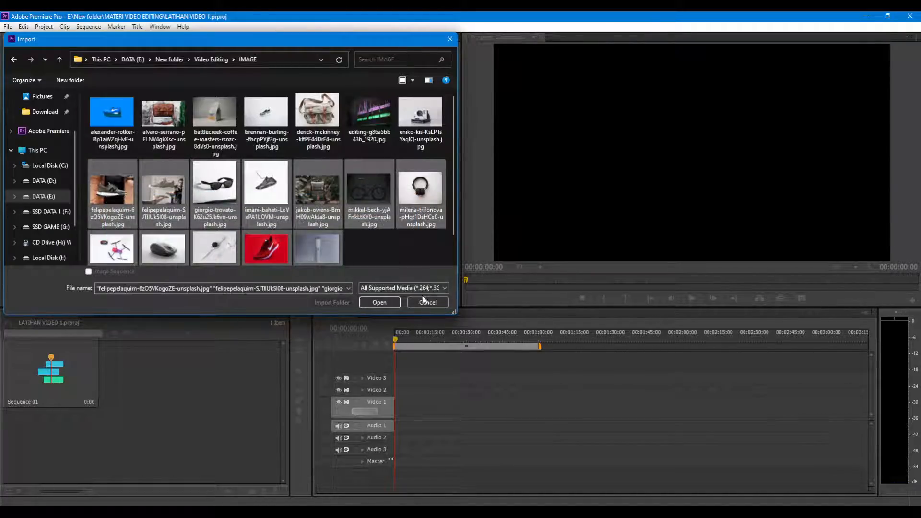
pyautogui.click(380, 303)
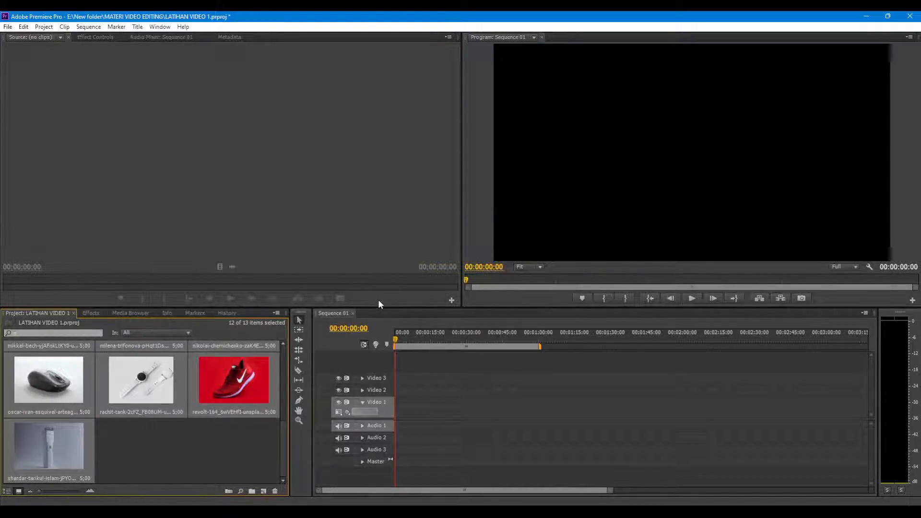
# Deselect the imported images and look through all of their thumbnails in the project
pyautogui.click(185, 453)
pyautogui.scroll(3, 183, 453)
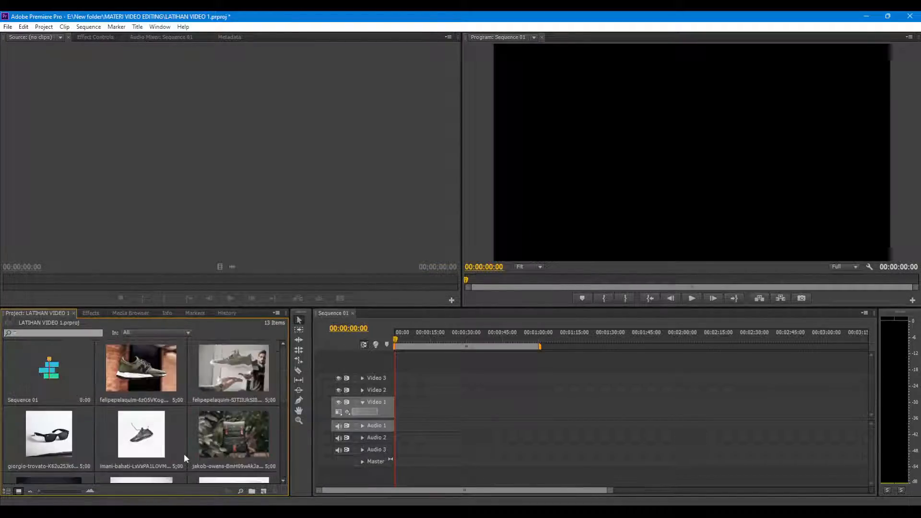
pyautogui.scroll(-5, 184, 454)
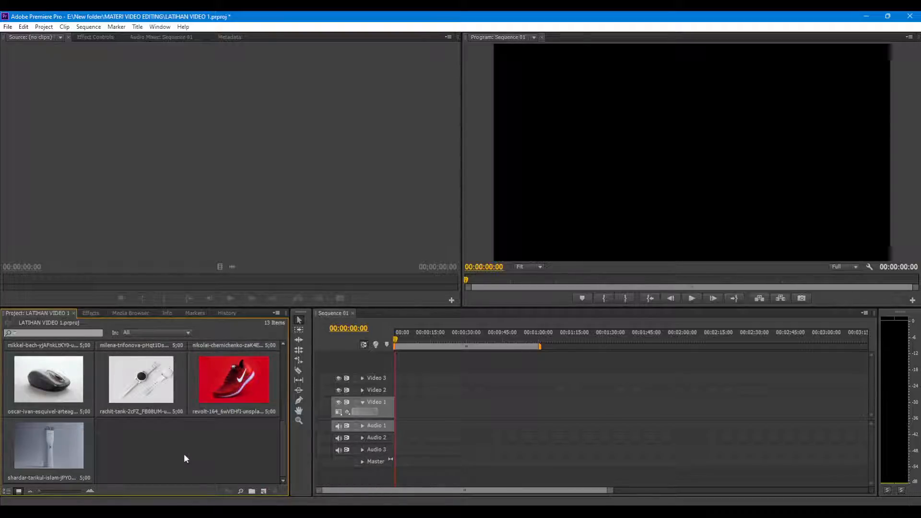
pyautogui.scroll(5, 184, 455)
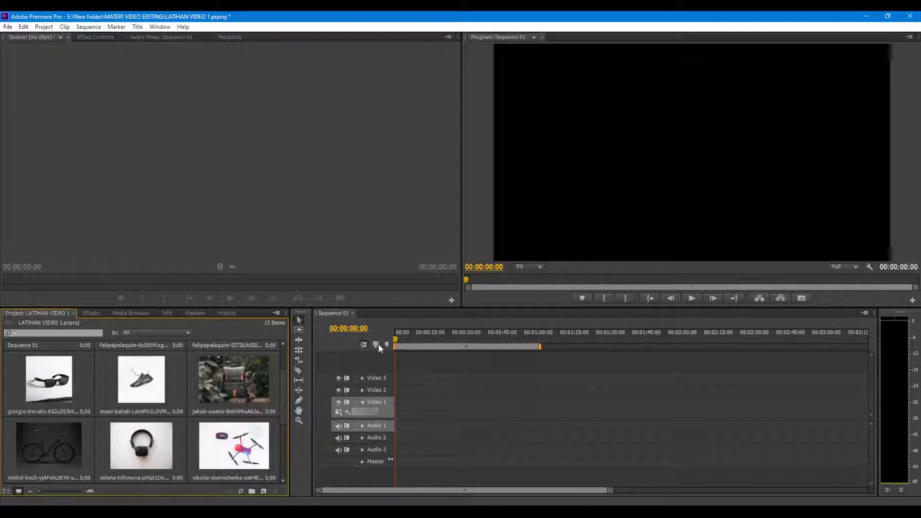
pyautogui.scroll(-1, 271, 384)
pyautogui.scroll(-1, 269, 393)
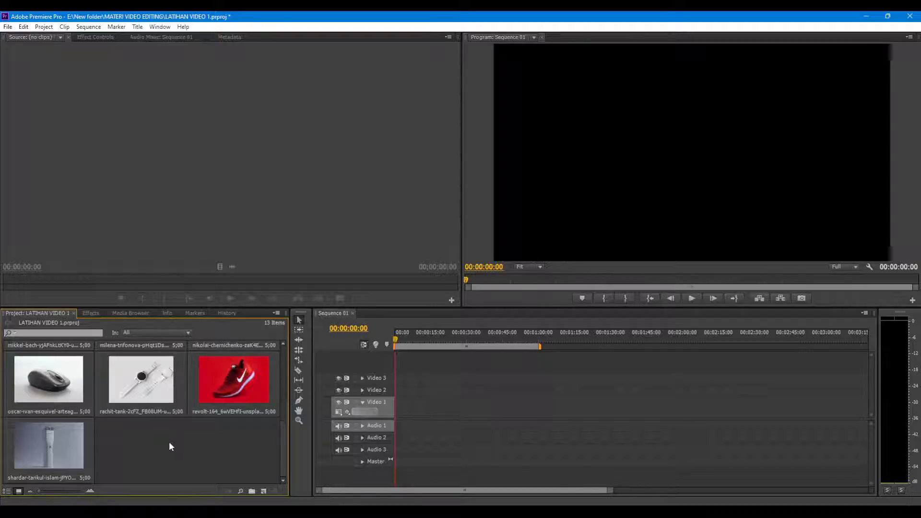
pyautogui.scroll(3, 168, 440)
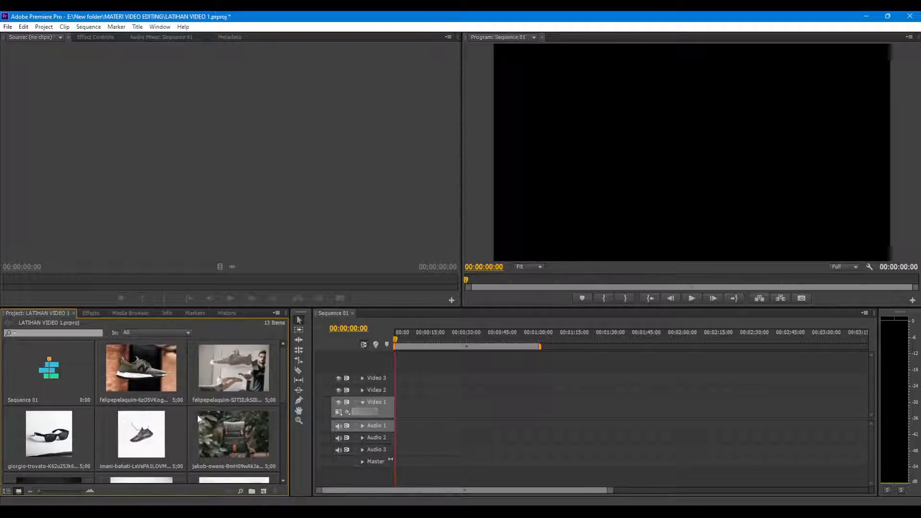
pyautogui.click(226, 429)
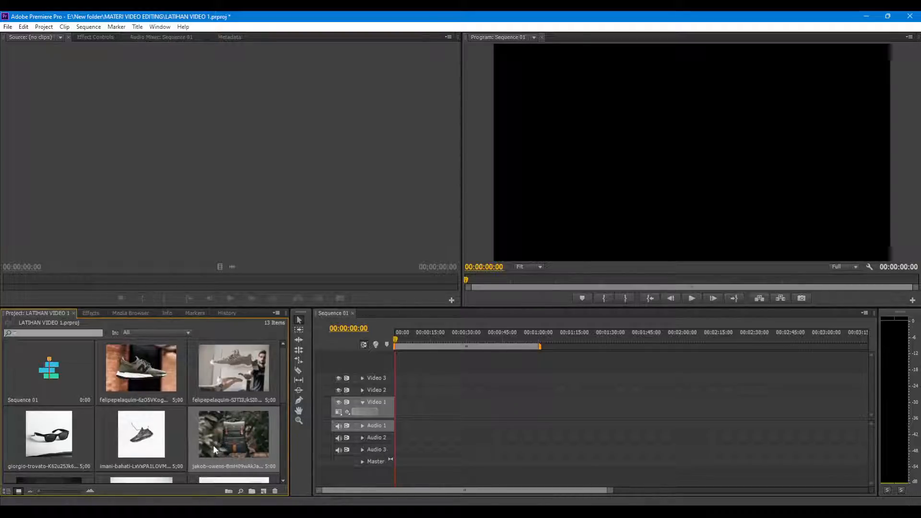
pyautogui.moveTo(213, 445)
pyautogui.mouseDown()
pyautogui.moveTo(400, 367)
pyautogui.moveTo(464, 401)
pyautogui.moveTo(408, 403)
pyautogui.moveTo(398, 415)
pyautogui.moveTo(454, 416)
pyautogui.moveTo(394, 418)
pyautogui.mouseUp()
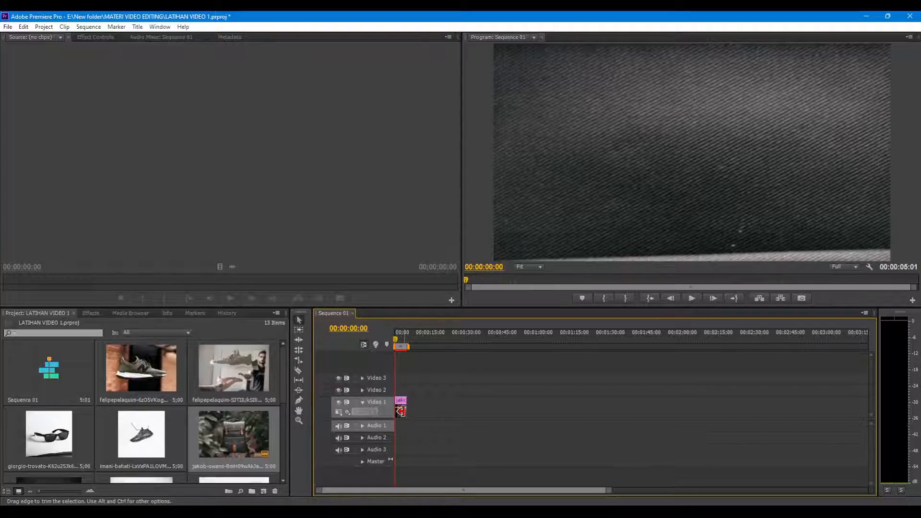
pyautogui.click(403, 415)
pyautogui.press('Delete')
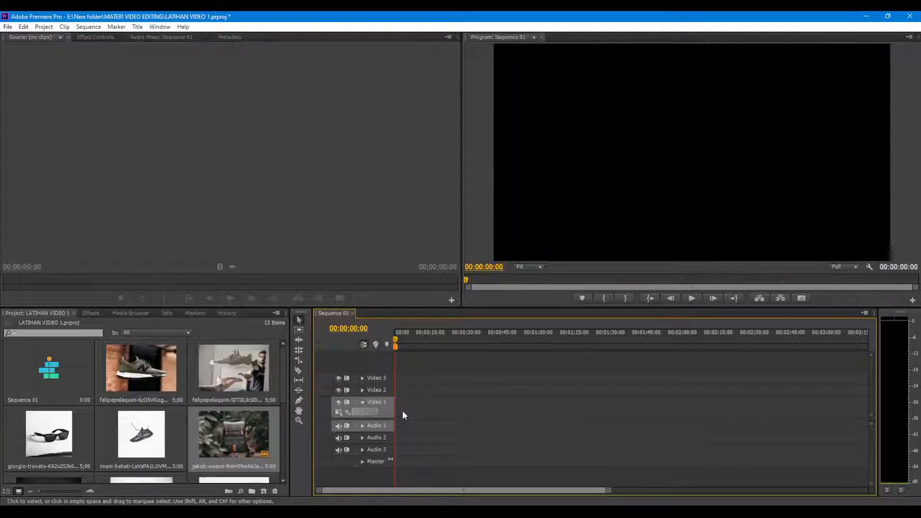
# Place the backpack image at the very start of the Video 1 track in Sequence 01 and select the clip
pyautogui.click(222, 439)
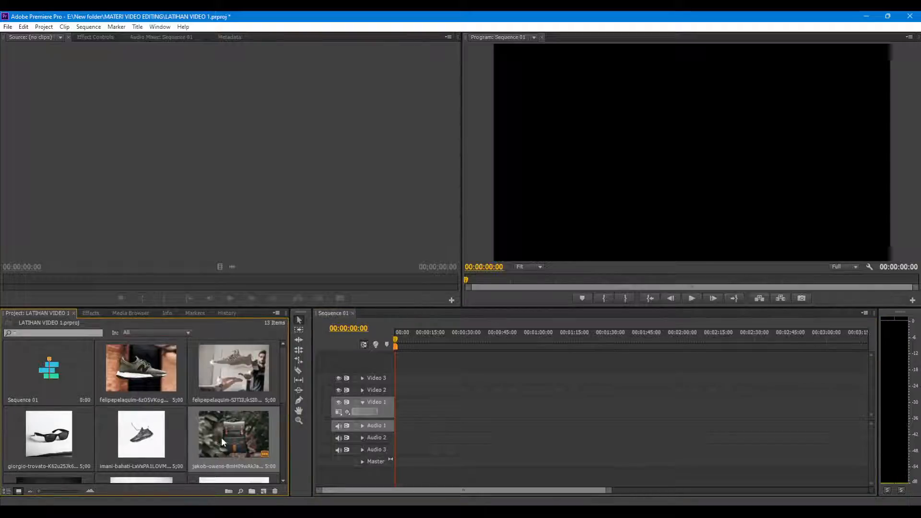
pyautogui.moveTo(221, 436); pyautogui.dragTo(394, 420)
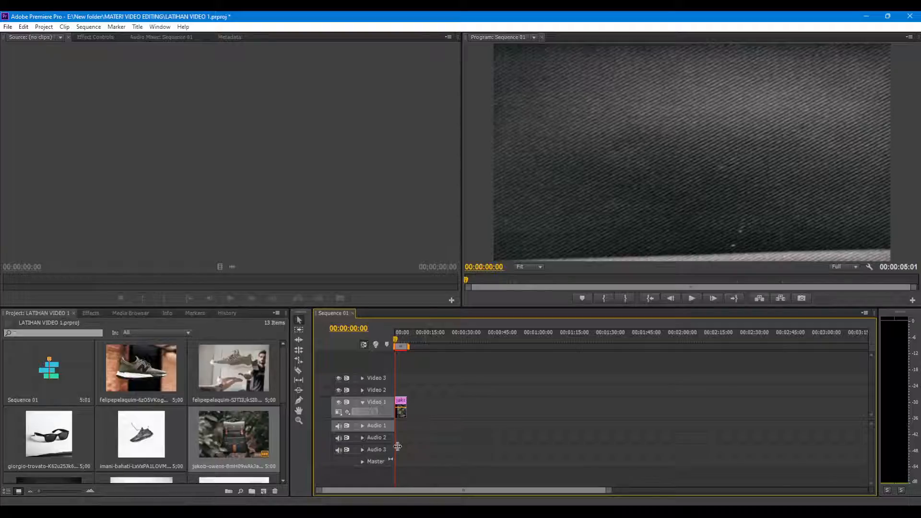
pyautogui.moveTo(364, 490); pyautogui.dragTo(330, 489)
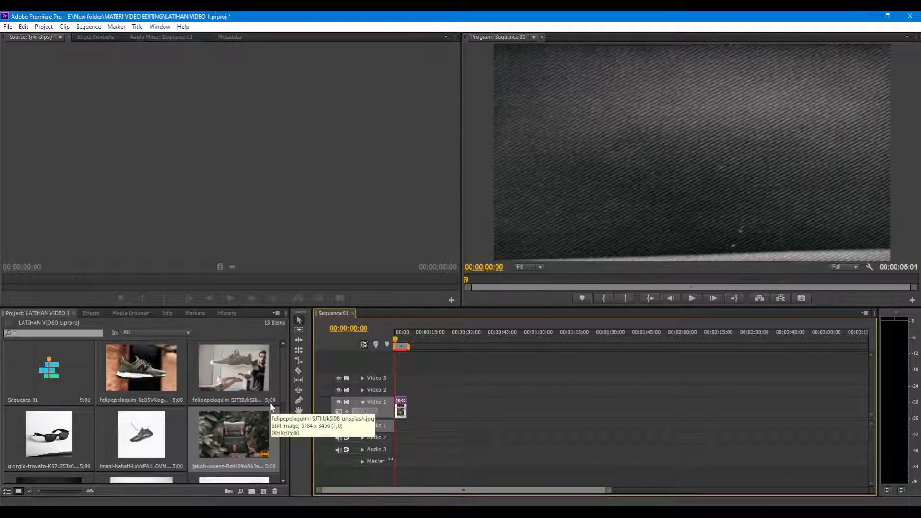
pyautogui.click(230, 383)
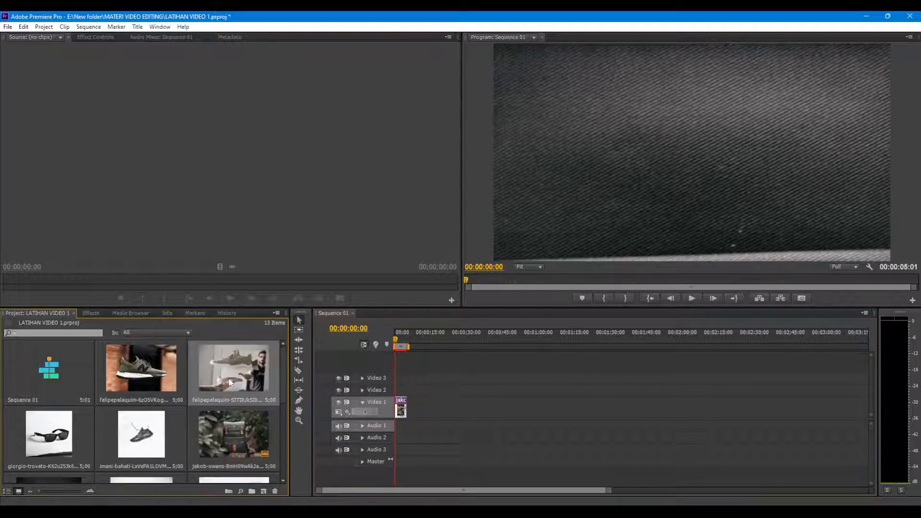
pyautogui.click(229, 438)
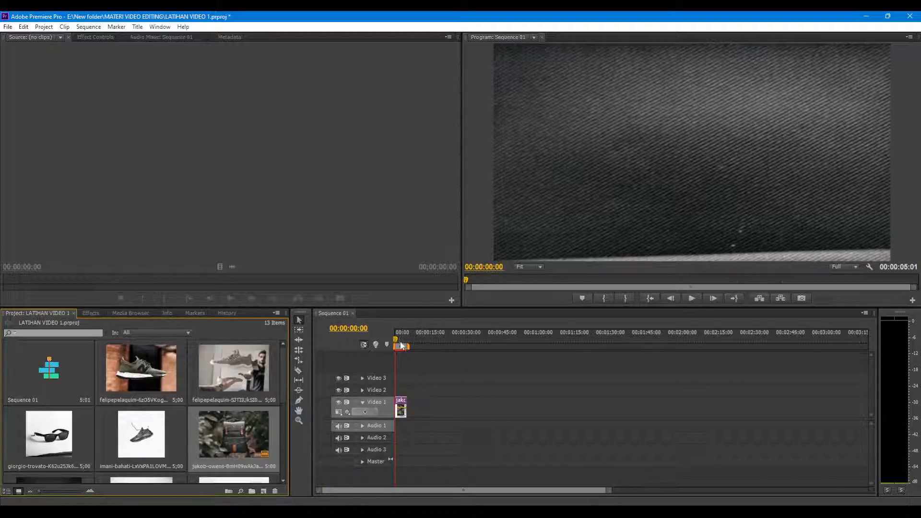
pyautogui.click(401, 413)
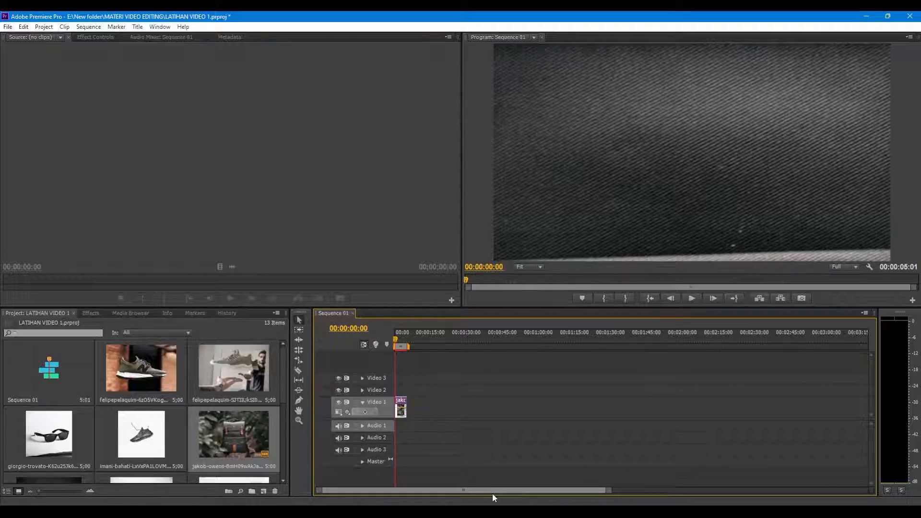
# Examine the backpack clip against the time ruler at several timeline scales, moving the playhead over its first frames and back to the start
pyautogui.moveTo(456, 490); pyautogui.dragTo(401, 485)
pyautogui.moveTo(604, 489); pyautogui.dragTo(641, 481)
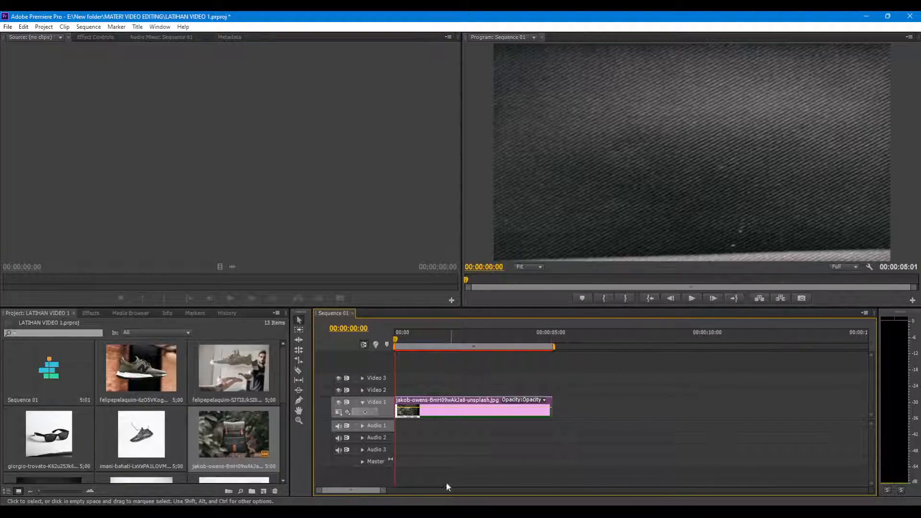
pyautogui.moveTo(357, 491); pyautogui.dragTo(431, 481)
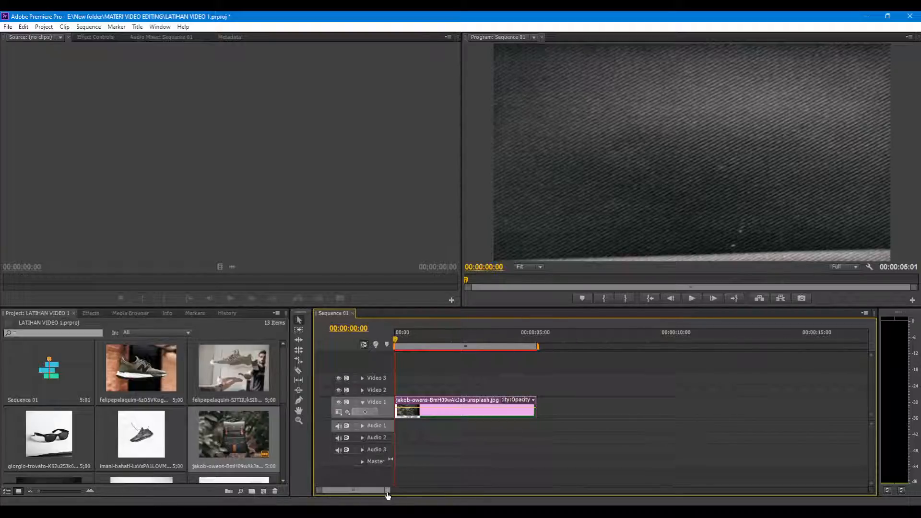
pyautogui.moveTo(388, 496); pyautogui.dragTo(380, 495)
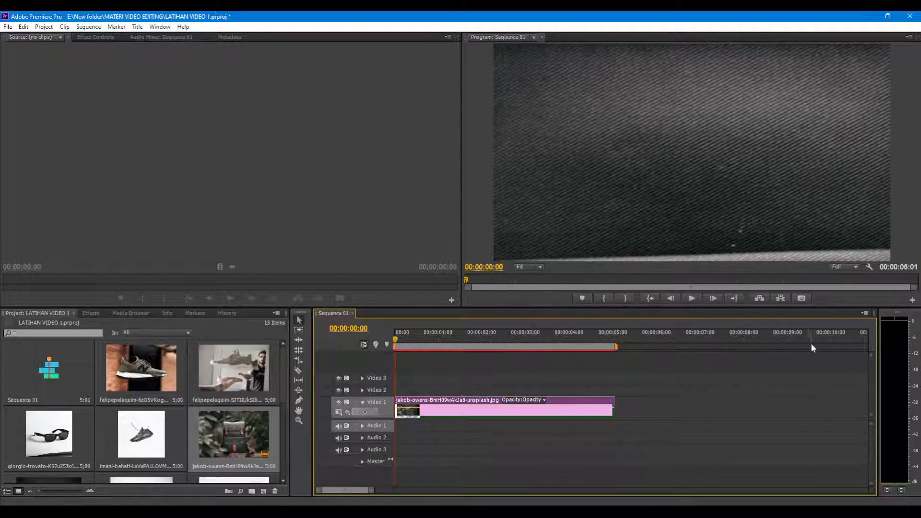
pyautogui.moveTo(374, 493); pyautogui.dragTo(342, 494)
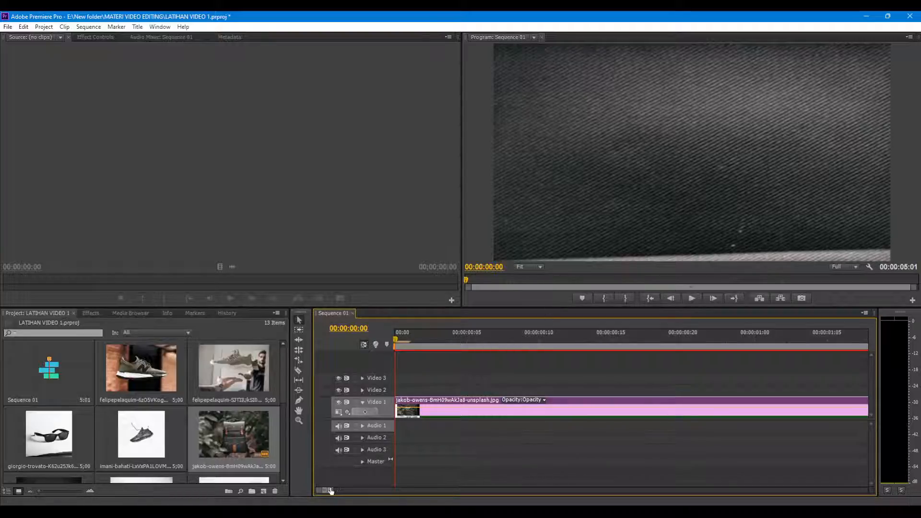
pyautogui.moveTo(332, 490)
pyautogui.mouseDown()
pyautogui.moveTo(376, 499)
pyautogui.moveTo(329, 497)
pyautogui.mouseUp()
pyautogui.click(481, 338)
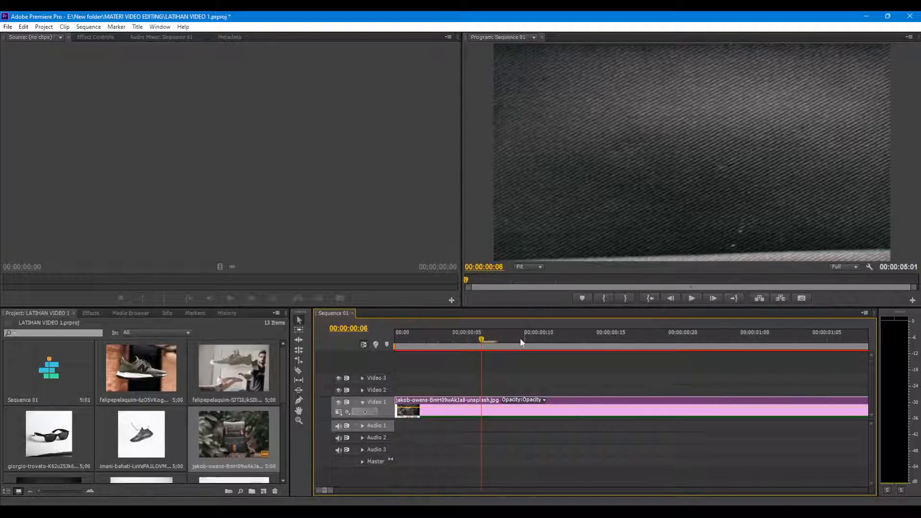
pyautogui.moveTo(520, 338); pyautogui.dragTo(404, 337)
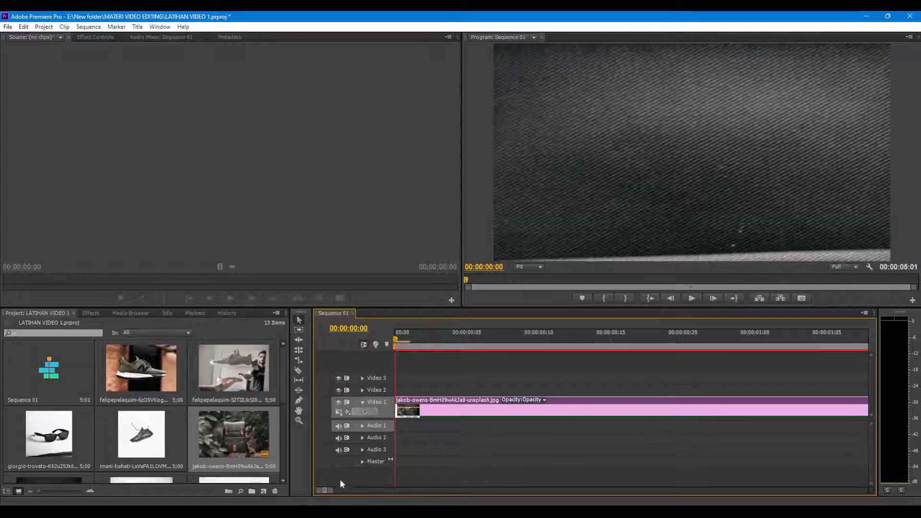
# Trim the end of the backpack clip on Video 1 so that it lasts 4 seconds, and select the clip
pyautogui.moveTo(332, 491); pyautogui.dragTo(477, 491)
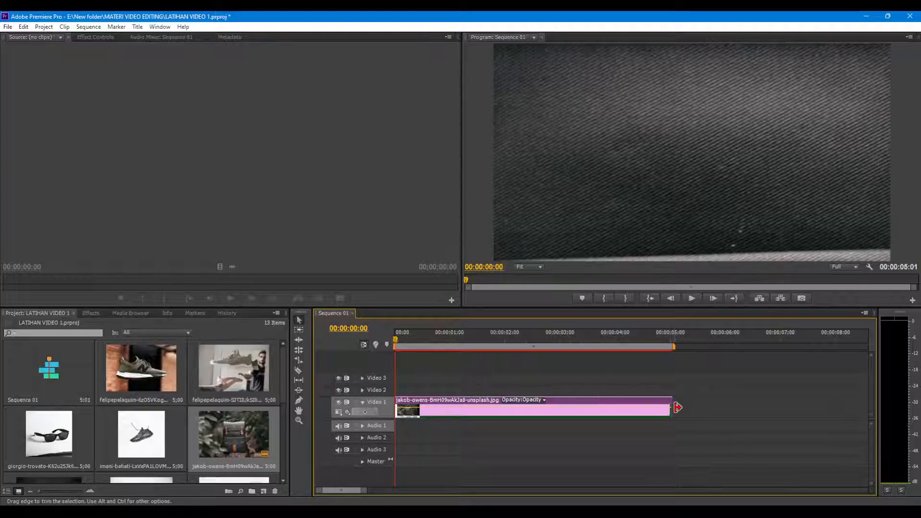
pyautogui.moveTo(678, 407); pyautogui.dragTo(557, 405)
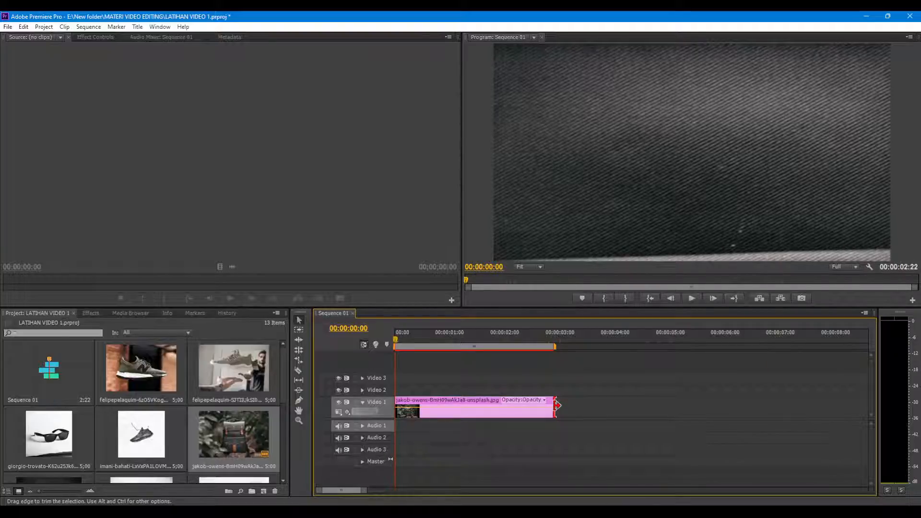
pyautogui.moveTo(557, 406); pyautogui.dragTo(672, 407)
pyautogui.moveTo(626, 409)
pyautogui.mouseDown()
pyautogui.moveTo(672, 409)
pyautogui.moveTo(559, 405)
pyautogui.moveTo(617, 410)
pyautogui.mouseUp()
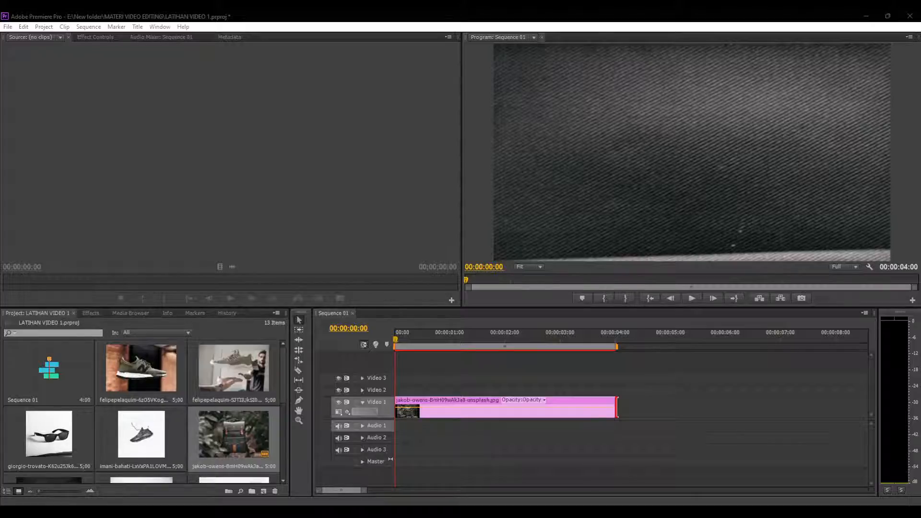
pyautogui.click(564, 413)
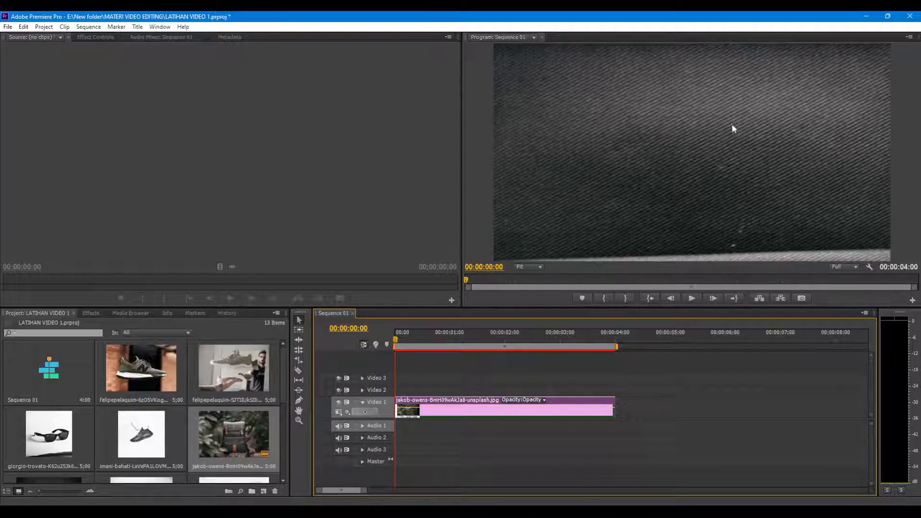
# Open the backpack clip from the Video 1 track in the Source monitor
pyautogui.click(694, 116)
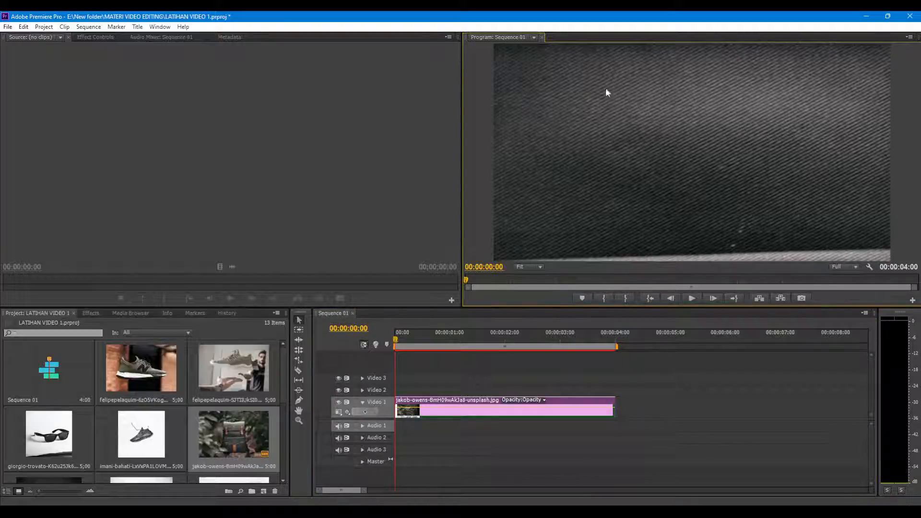
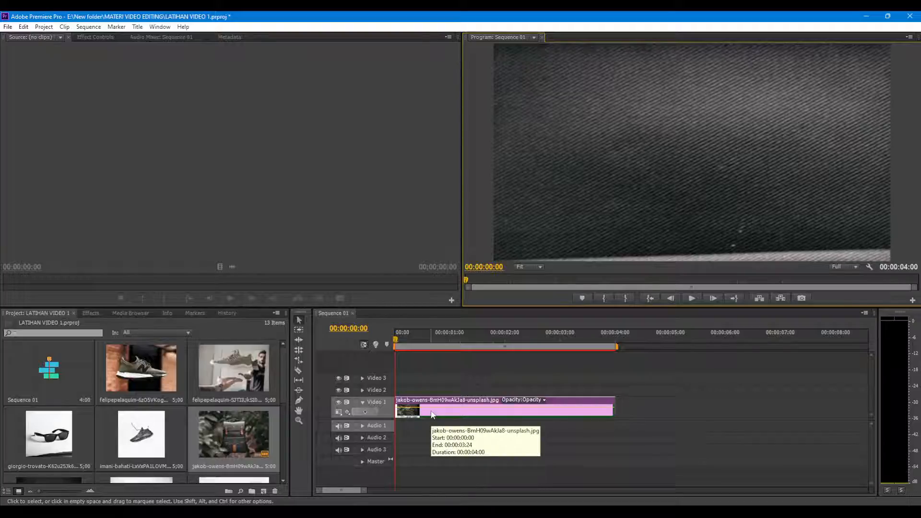
pyautogui.click(441, 427)
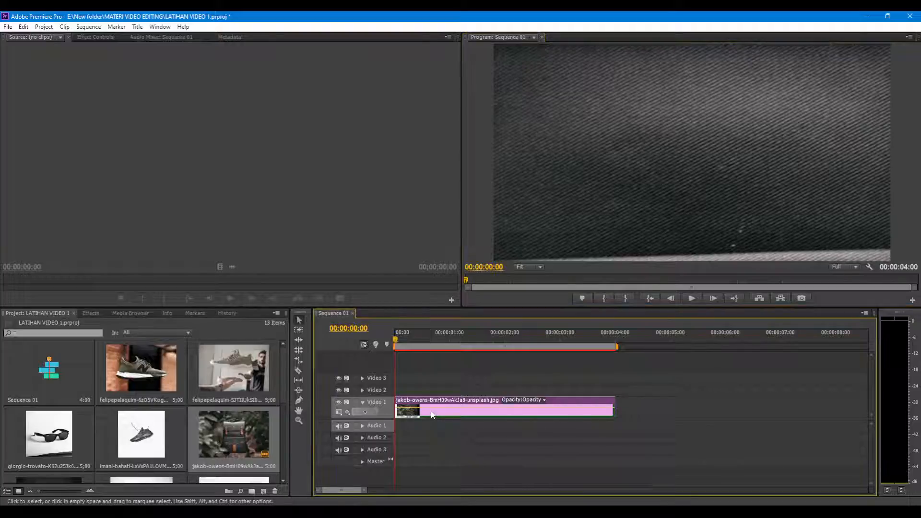
pyautogui.doubleClick(464, 411)
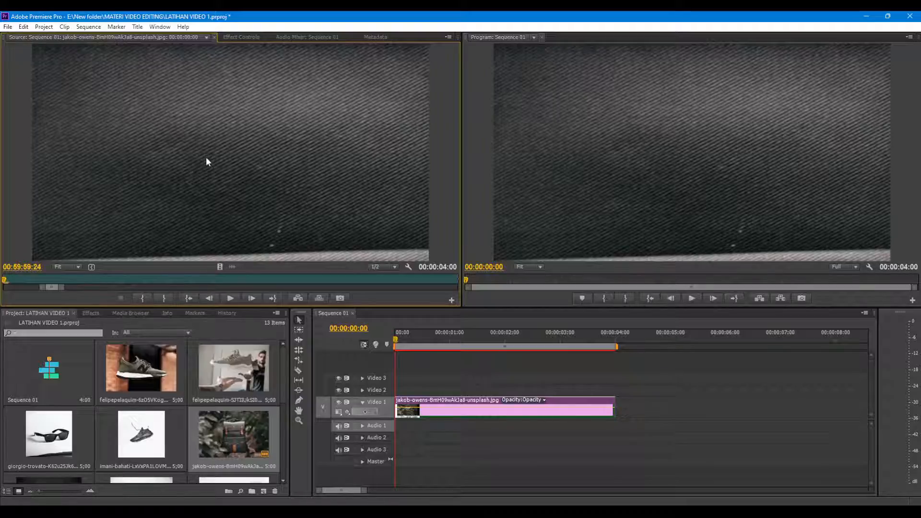
# Expand the Motion properties of the backpack clip in Effect Controls and reduce its Scale to 17
pyautogui.click(242, 36)
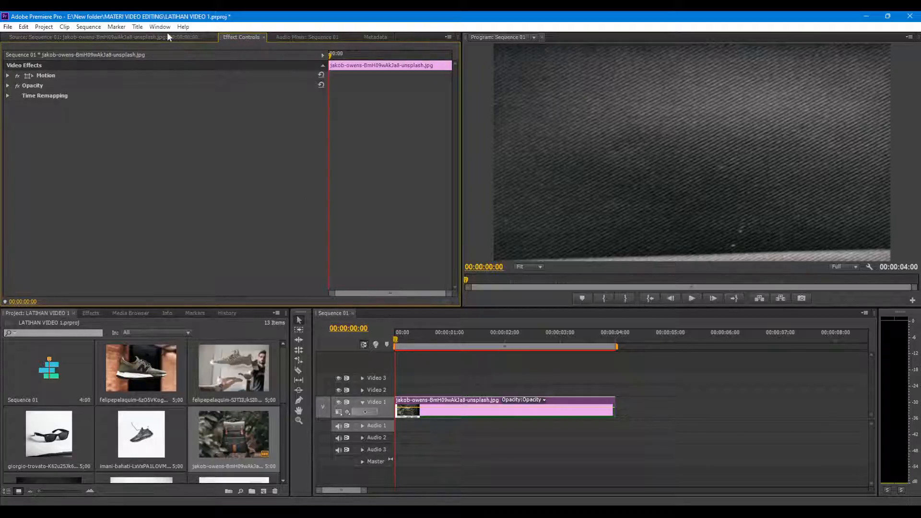
pyautogui.click(455, 417)
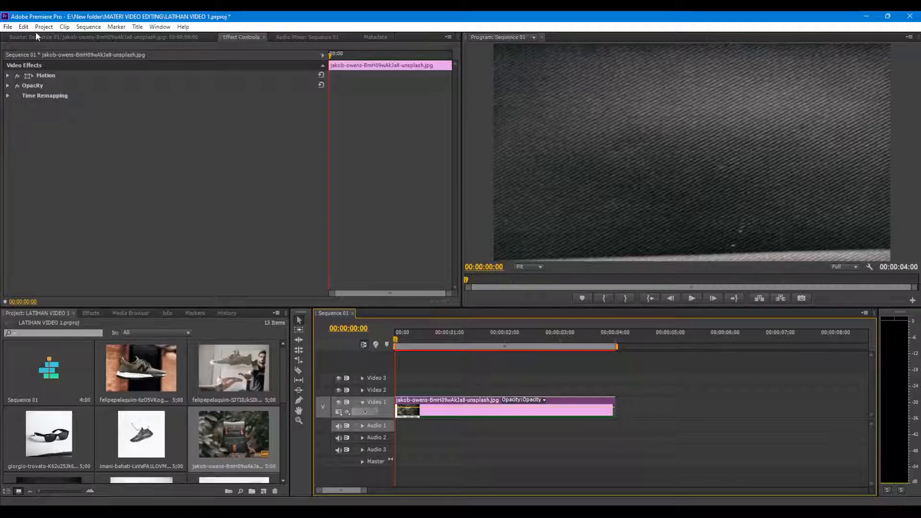
pyautogui.click(46, 76)
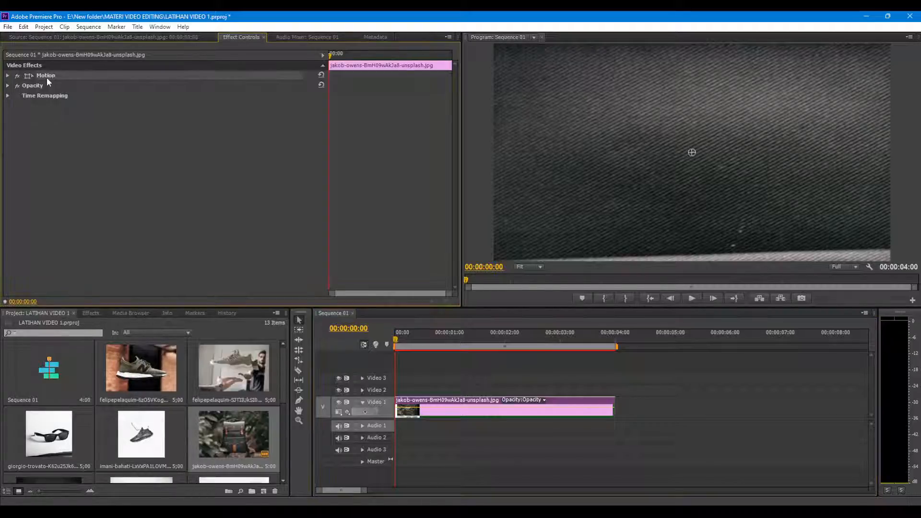
pyautogui.click(8, 76)
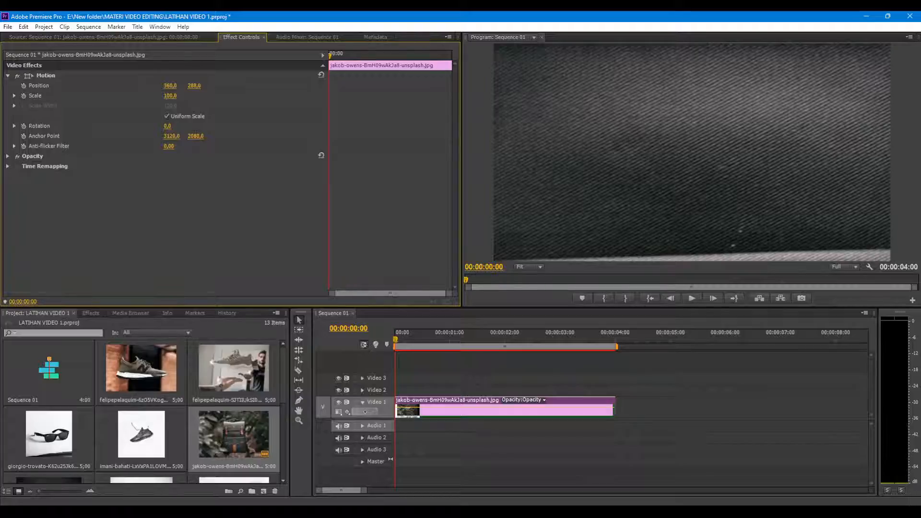
pyautogui.moveTo(170, 96); pyautogui.dragTo(133, 96)
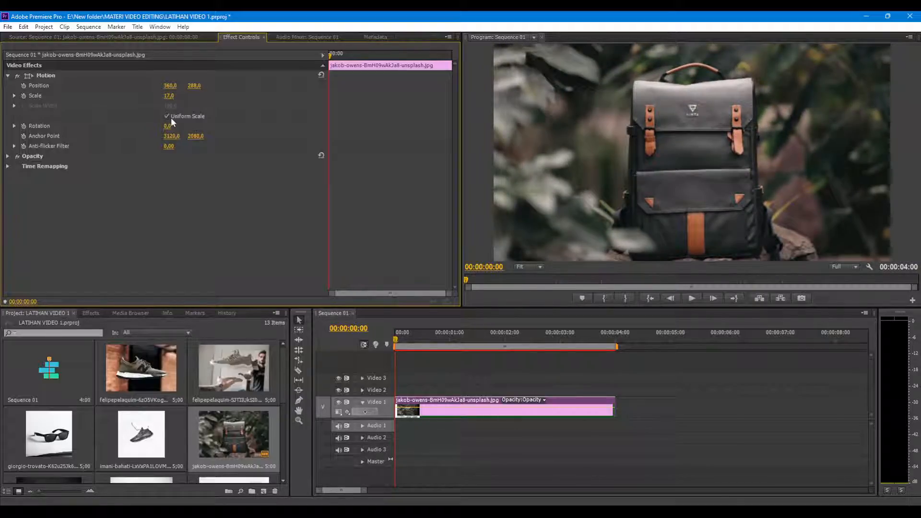
# Try a Scale of 16 on the backpack clip, and restore the Scale to 100
pyautogui.click(164, 96)
pyautogui.click(97, 94)
pyautogui.moveTo(164, 96); pyautogui.dragTo(164, 96)
pyautogui.click(169, 96)
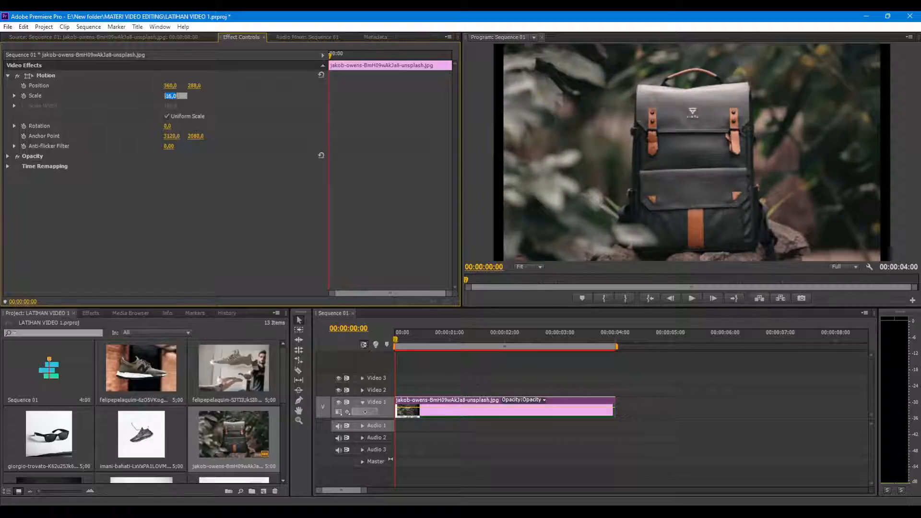
pyautogui.write('10')
pyautogui.write('0')
pyautogui.press('Return')
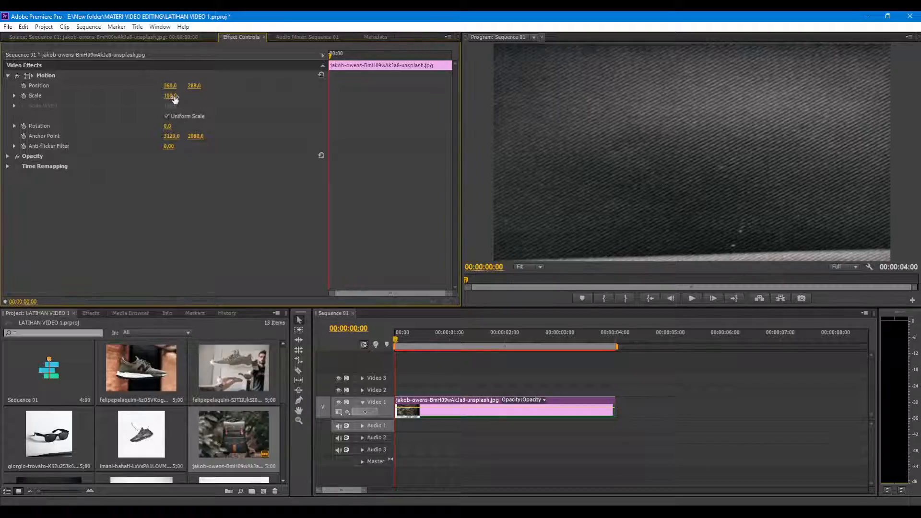
# Shrink the backpack image by reducing its Scale to 16 and adjusting it to 17
pyautogui.moveTo(170, 96); pyautogui.dragTo(131, 96)
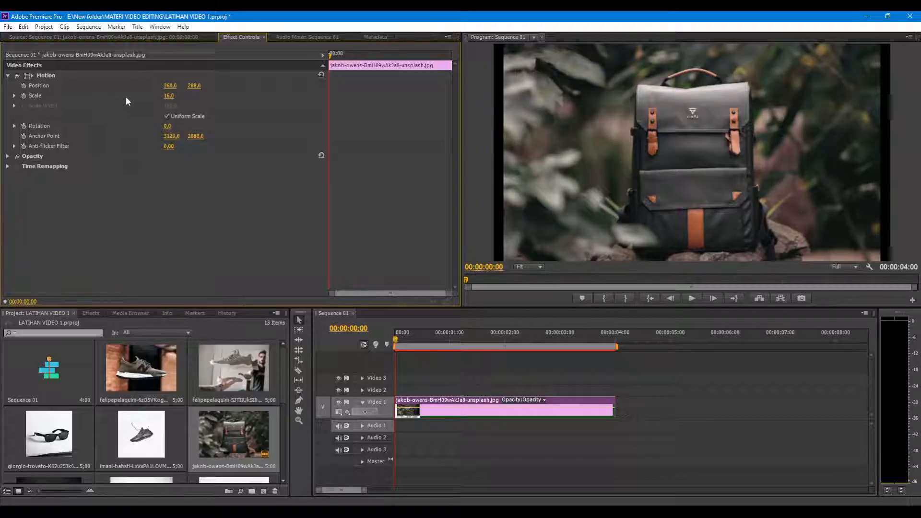
pyautogui.click(167, 97)
pyautogui.press('Return')
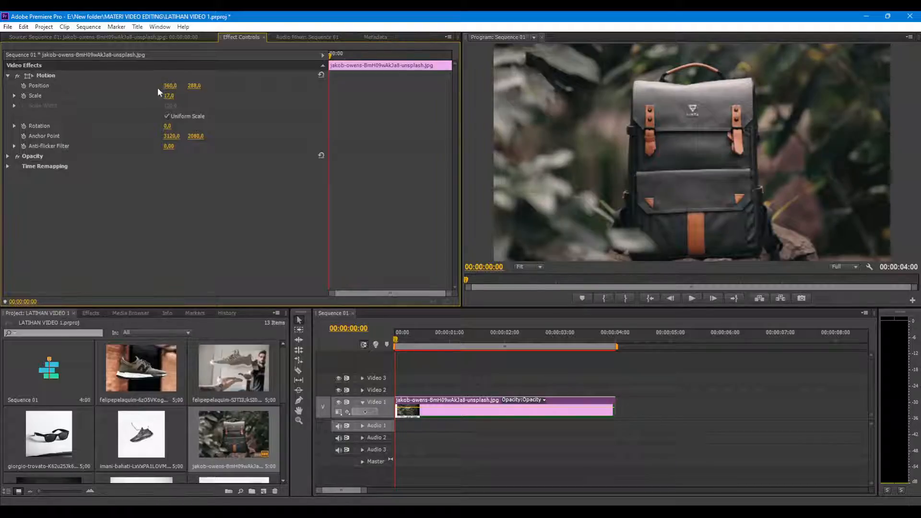
# Move the backpack image to Position 357, 253 and enlarge its Scale to 18
pyautogui.moveTo(167, 87); pyautogui.dragTo(122, 86)
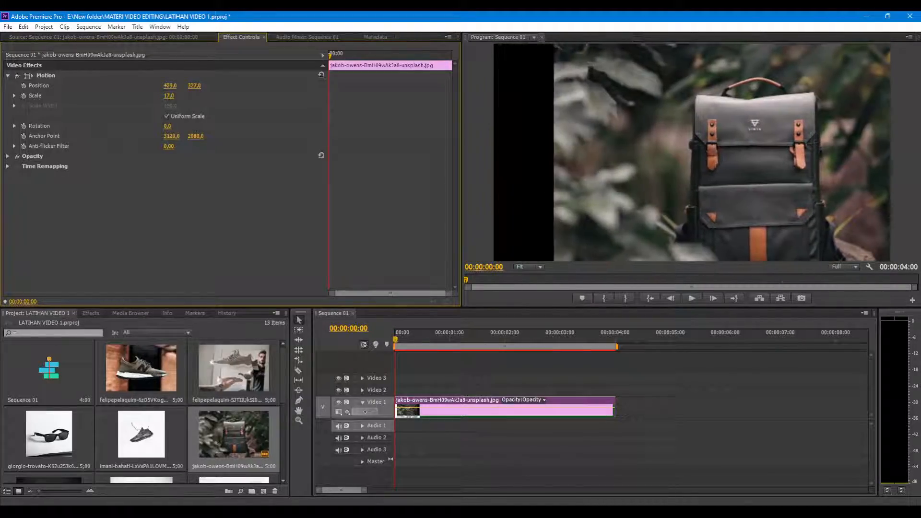
pyautogui.moveTo(203, 86); pyautogui.dragTo(139, 87)
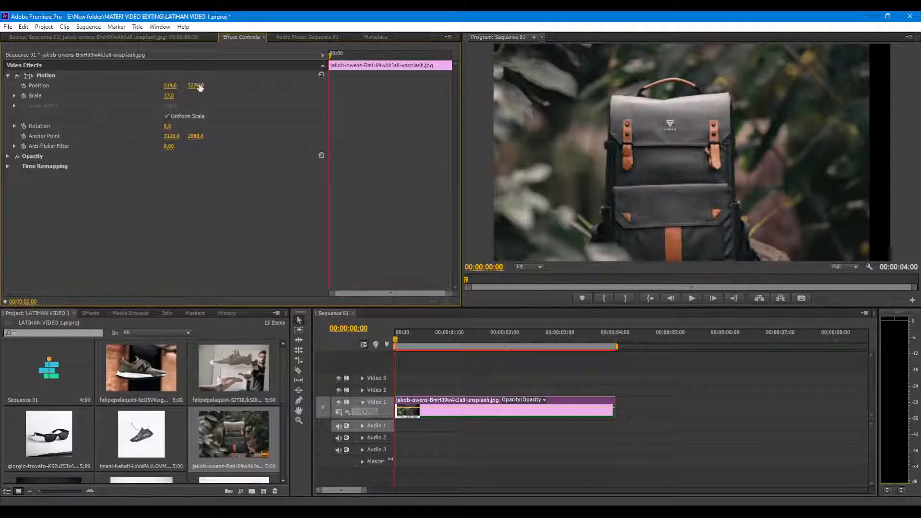
pyautogui.click(196, 86)
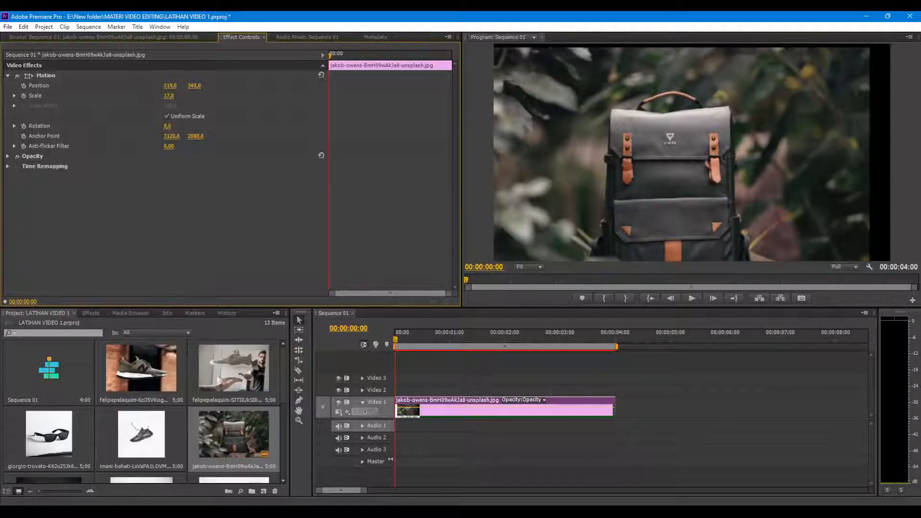
pyautogui.moveTo(194, 86); pyautogui.dragTo(241, 86)
pyautogui.moveTo(169, 86); pyautogui.dragTo(145, 87)
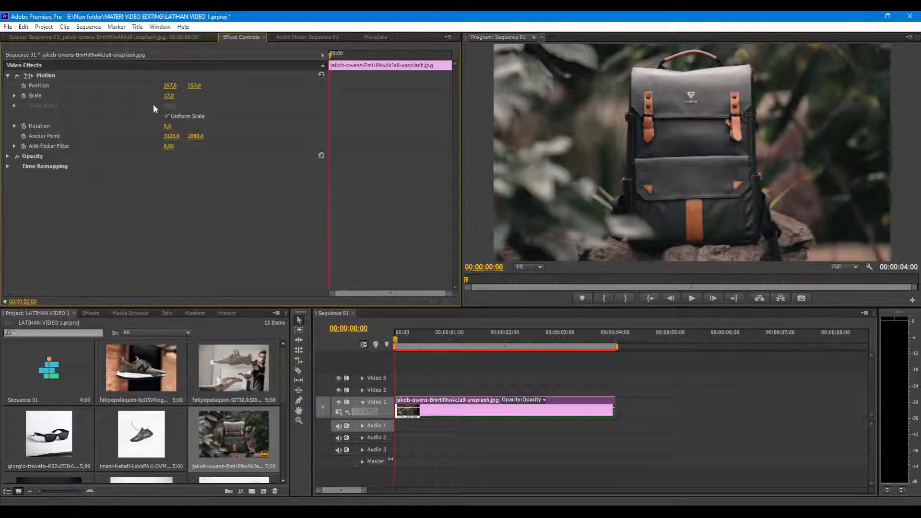
pyautogui.moveTo(169, 98)
pyautogui.mouseDown()
pyautogui.moveTo(201, 99)
pyautogui.moveTo(143, 98)
pyautogui.moveTo(175, 90)
pyautogui.mouseUp()
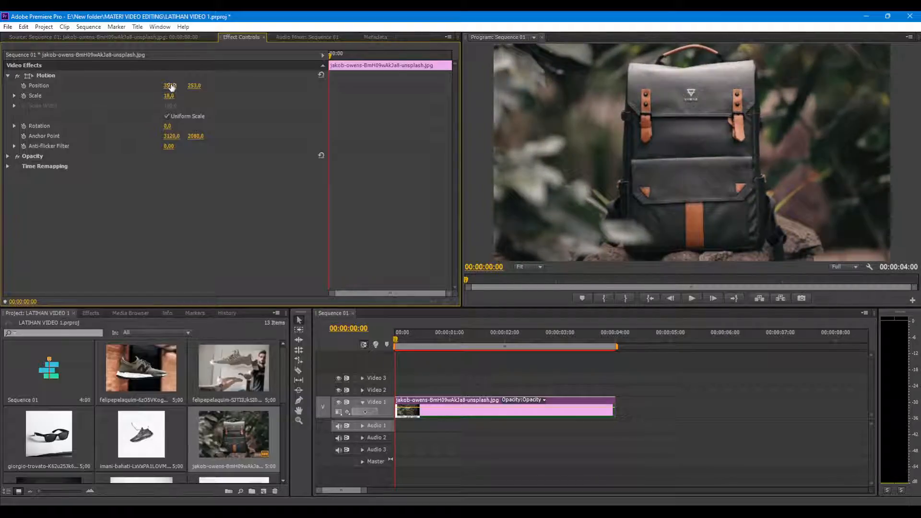
pyautogui.click(175, 89)
pyautogui.click(223, 218)
# Try stretching the image with Uniform Scale off and a Scale Width of 23, and turn Uniform Scale back on
pyautogui.click(166, 116)
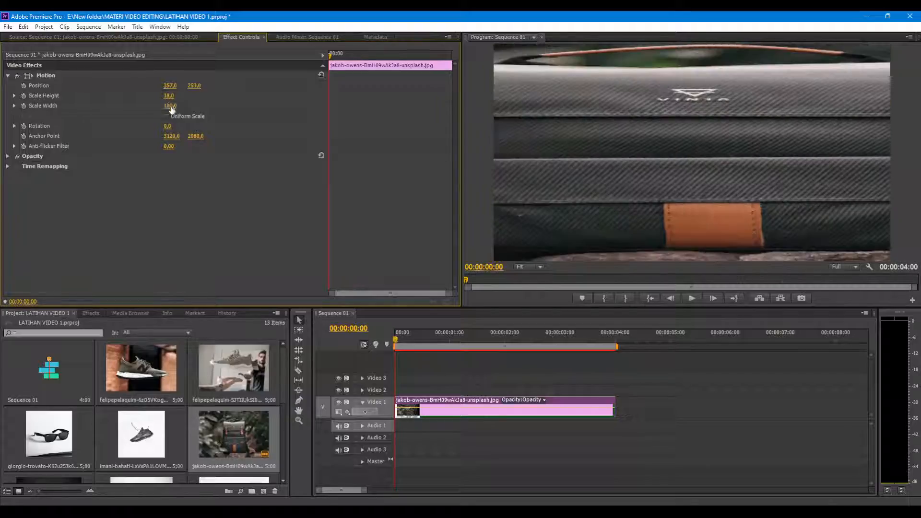
pyautogui.moveTo(169, 108); pyautogui.dragTo(132, 108)
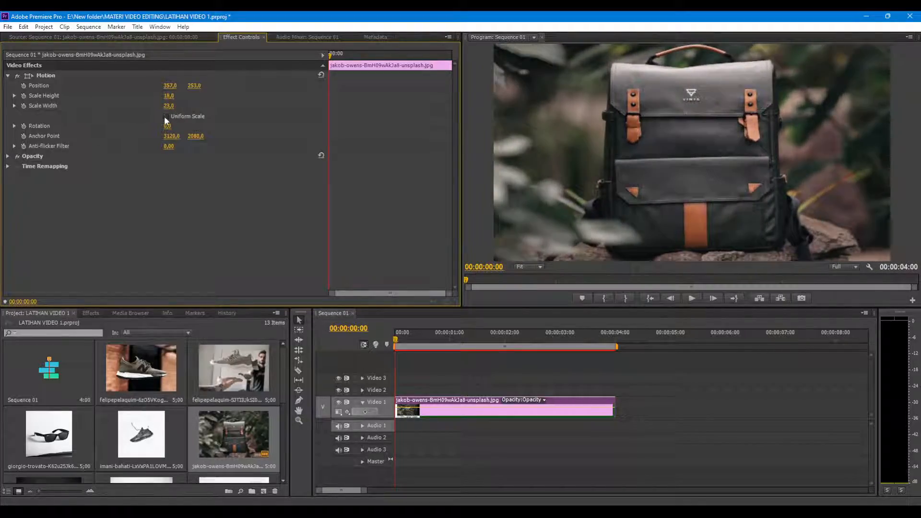
pyautogui.click(166, 117)
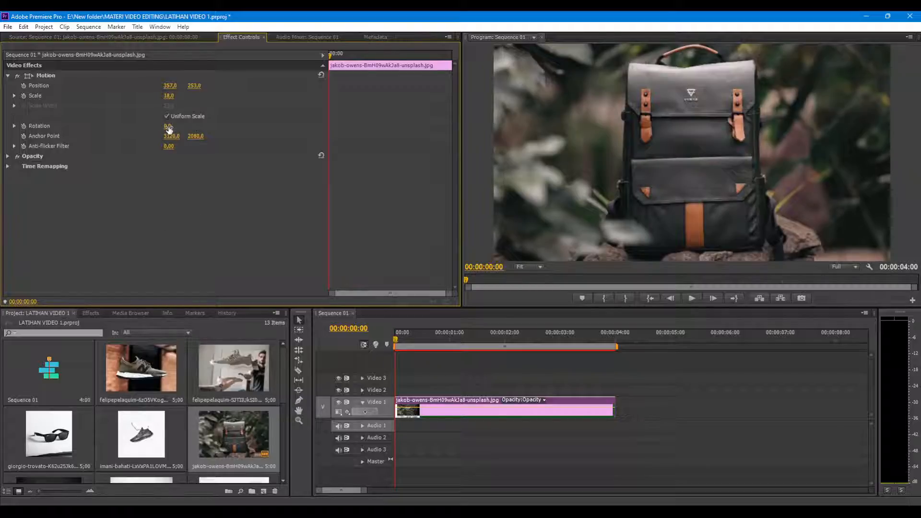
# Set the clip's Anchor Point to 3118, 2080 with Rotation at 0, and widen the keyframe area of Effect Controls
pyautogui.moveTo(170, 129)
pyautogui.mouseDown()
pyautogui.moveTo(184, 128)
pyautogui.moveTo(163, 128)
pyautogui.moveTo(174, 139)
pyautogui.mouseUp()
pyautogui.moveTo(329, 220); pyautogui.dragTo(282, 223)
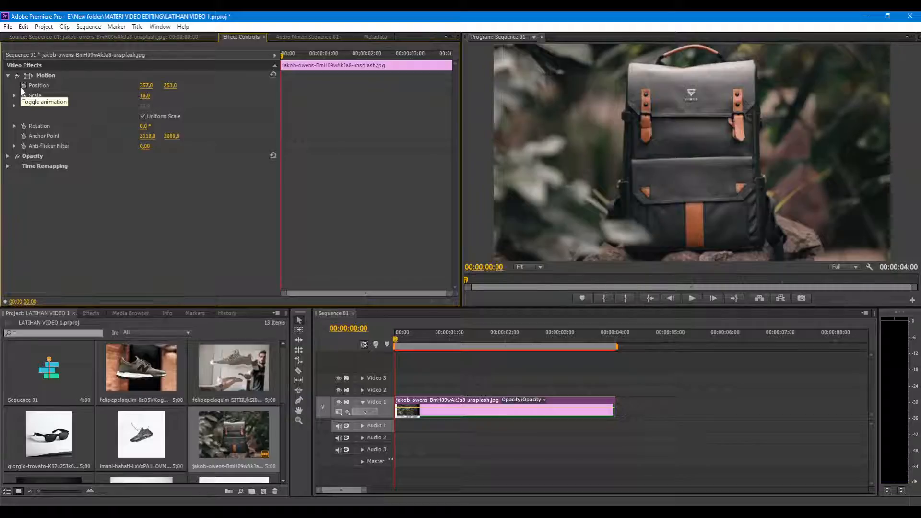
pyautogui.hotkey('ctrl', 's')
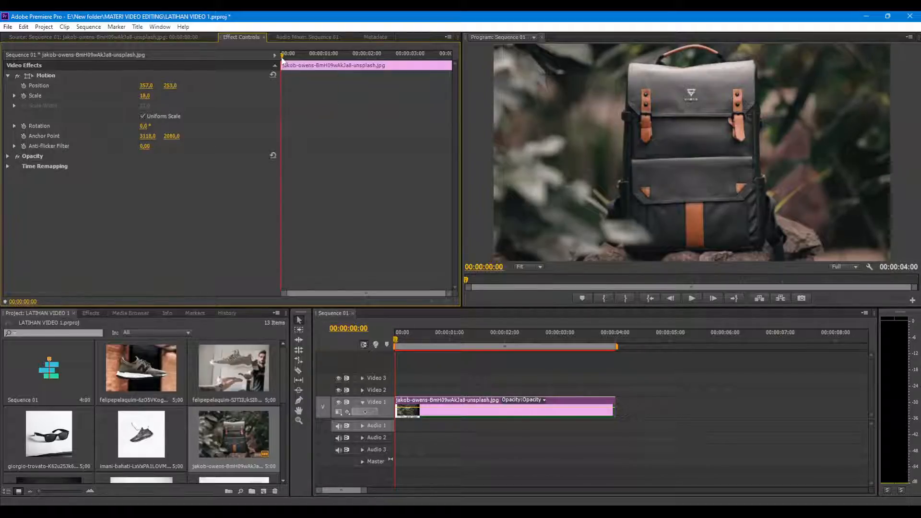
# Try a Scale of 109 at 00:00:00:10 and 19 at 00:00:02:04 without keyframes, and review the clip at earlier frames
pyautogui.moveTo(282, 58); pyautogui.dragTo(297, 67)
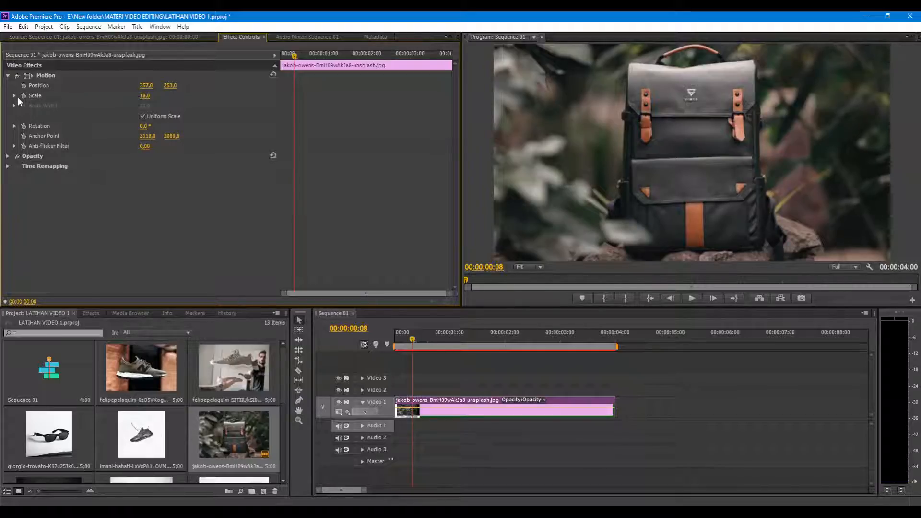
pyautogui.click(586, 413)
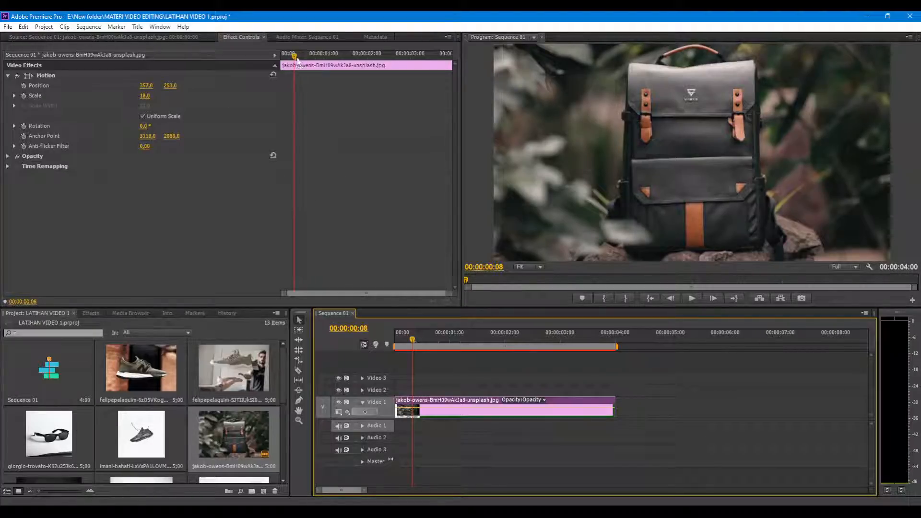
pyautogui.moveTo(295, 57); pyautogui.dragTo(299, 56)
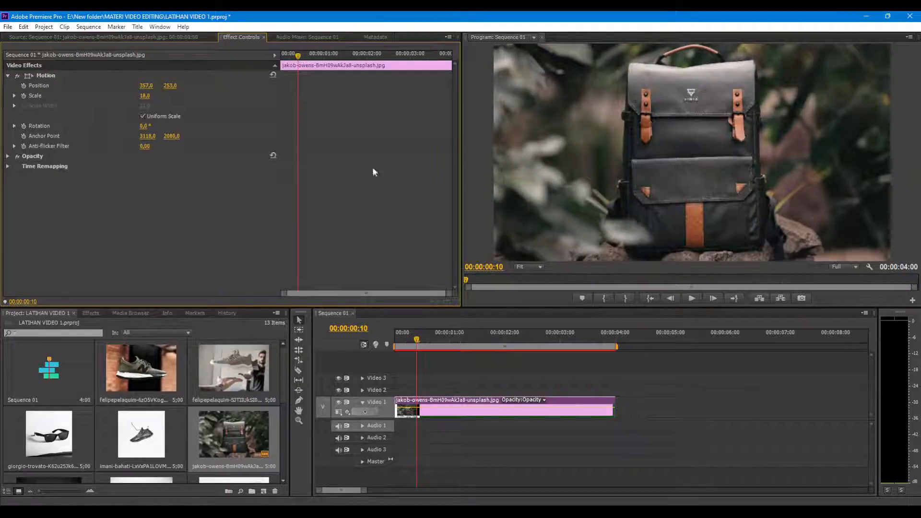
pyautogui.click(580, 413)
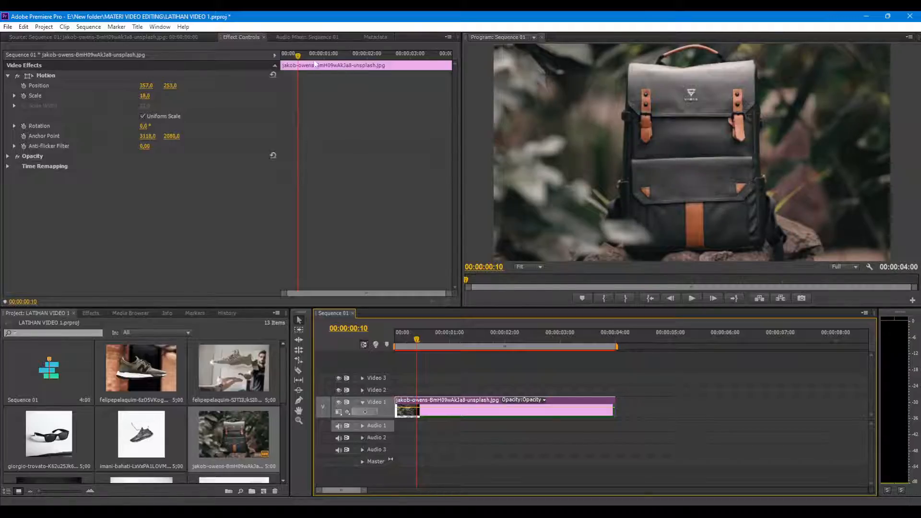
pyautogui.moveTo(161, 100); pyautogui.dragTo(205, 99)
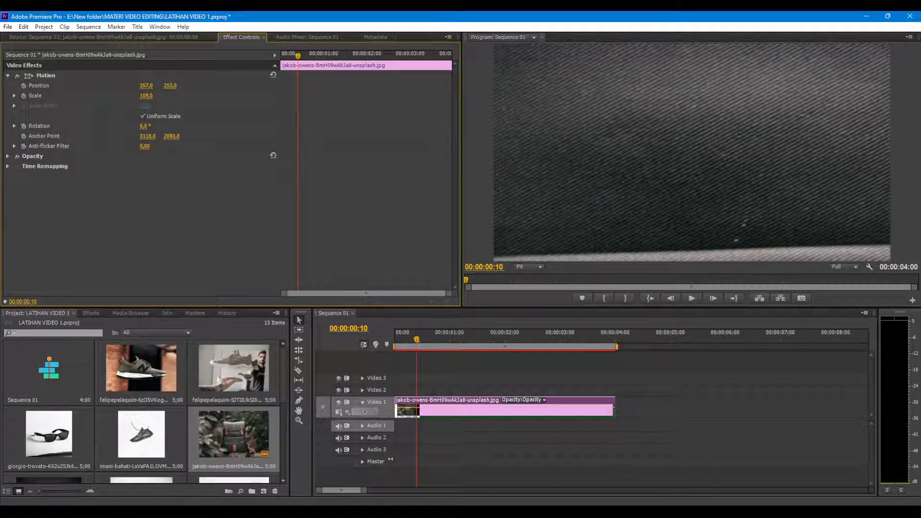
pyautogui.moveTo(418, 341); pyautogui.dragTo(514, 341)
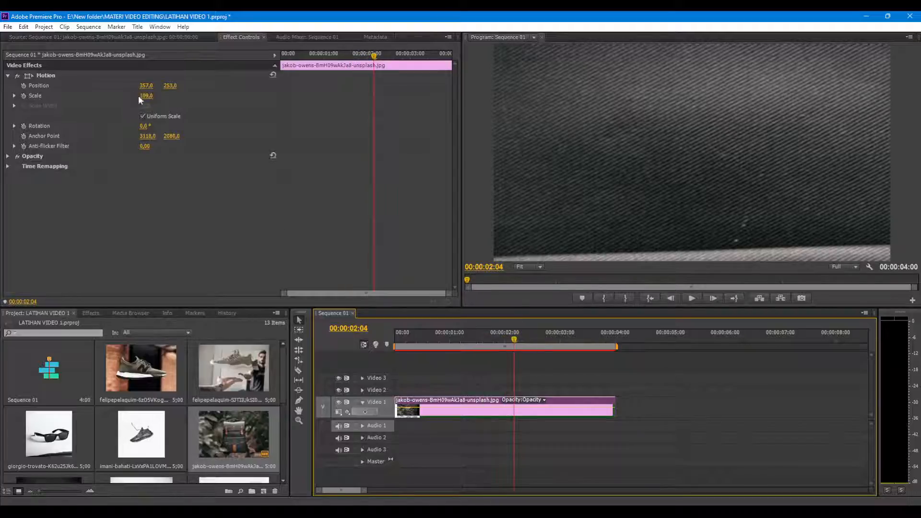
pyautogui.moveTo(144, 96); pyautogui.dragTo(101, 96)
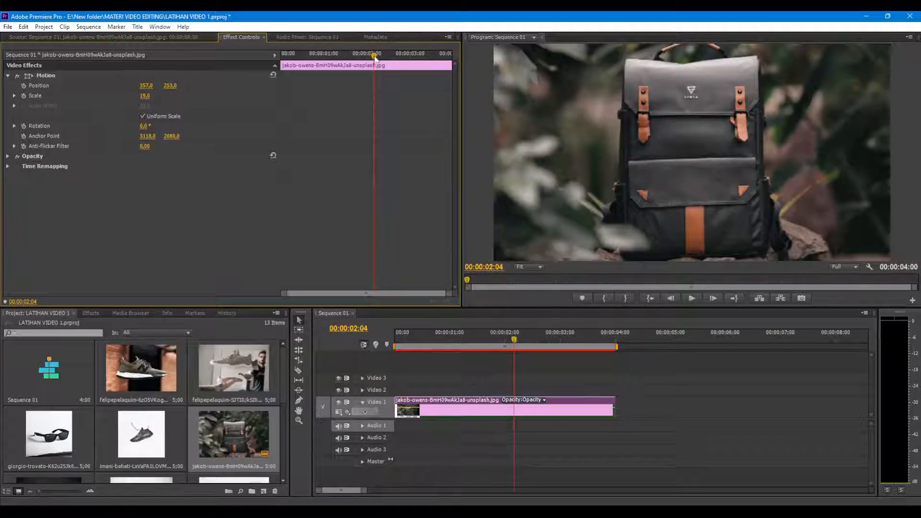
pyautogui.moveTo(374, 57); pyautogui.dragTo(323, 238)
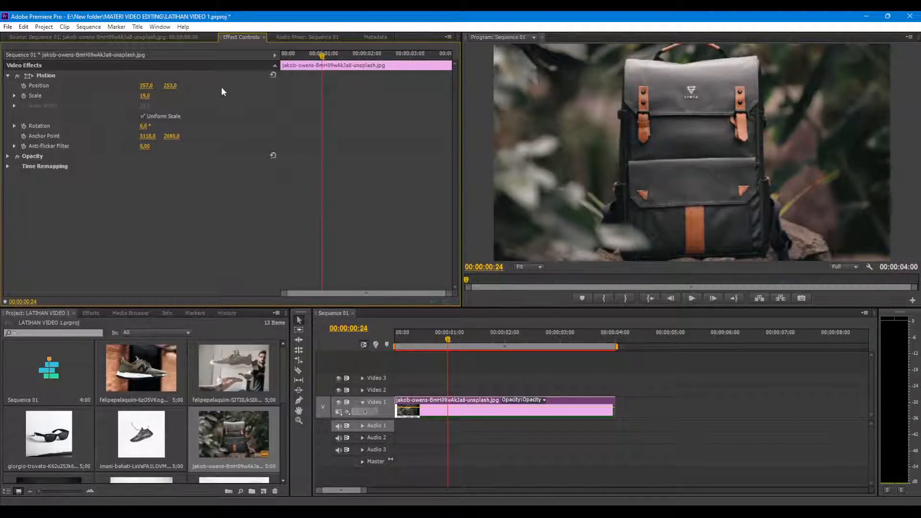
pyautogui.moveTo(321, 57); pyautogui.dragTo(297, 67)
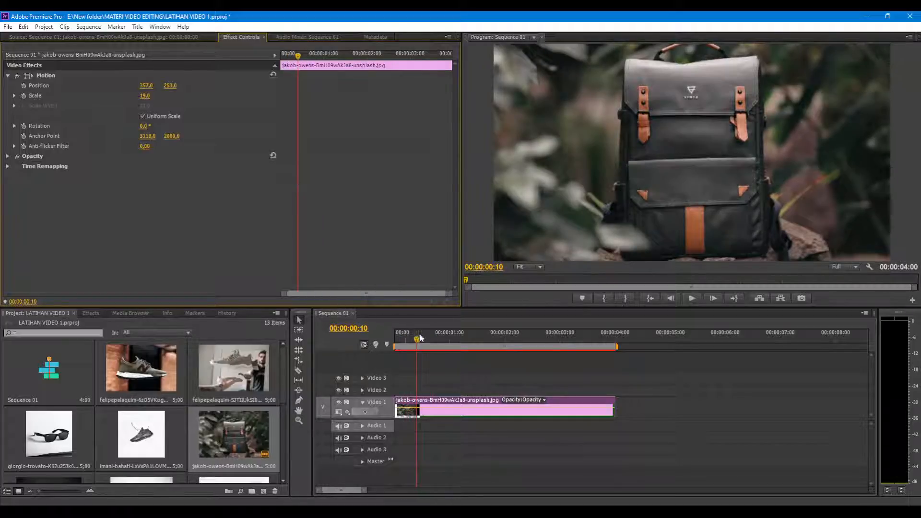
pyautogui.moveTo(417, 339)
pyautogui.mouseDown()
pyautogui.moveTo(470, 366)
pyautogui.moveTo(521, 364)
pyautogui.moveTo(404, 351)
pyautogui.mouseUp()
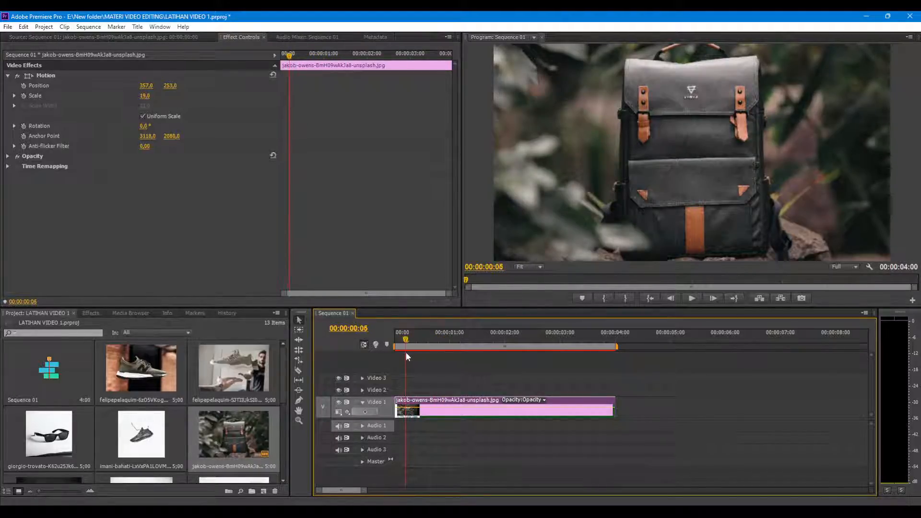
pyautogui.moveTo(291, 64); pyautogui.dragTo(301, 230)
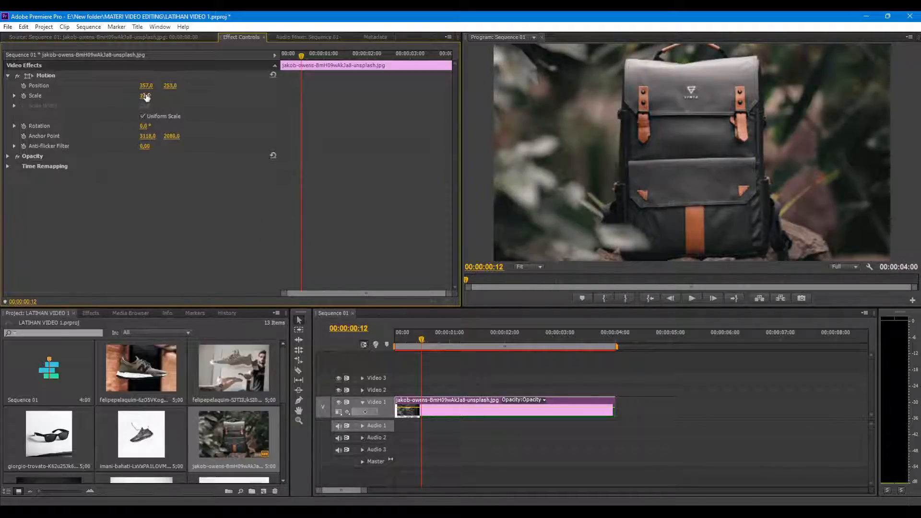
# At 00:00:00:01, set the backpack clip's Scale to 90 and enable Scale animation with a first keyframe
pyautogui.moveTo(302, 56); pyautogui.dragTo(283, 237)
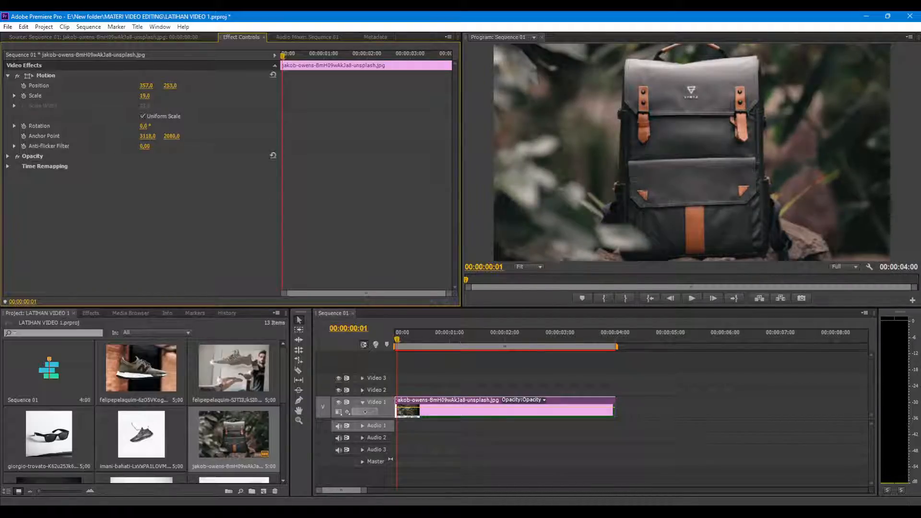
pyautogui.moveTo(145, 95); pyautogui.dragTo(176, 95)
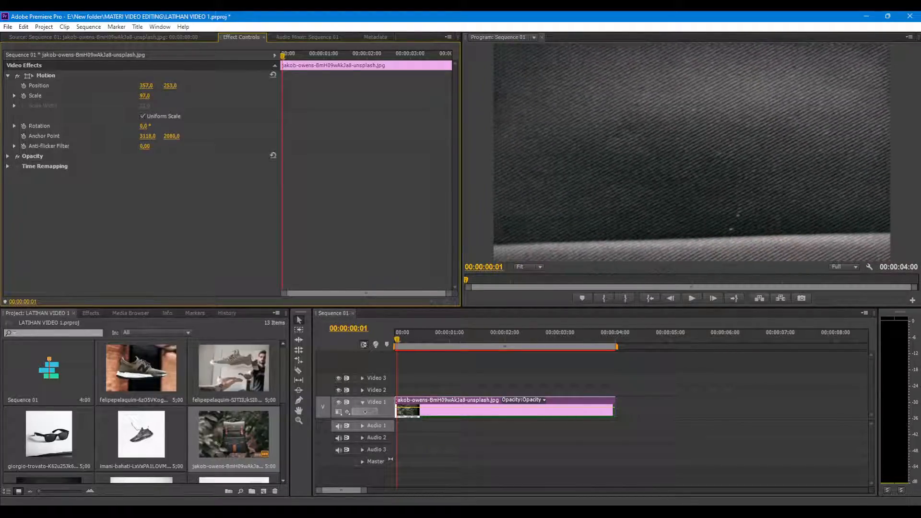
pyautogui.click(145, 95)
pyautogui.press('Return')
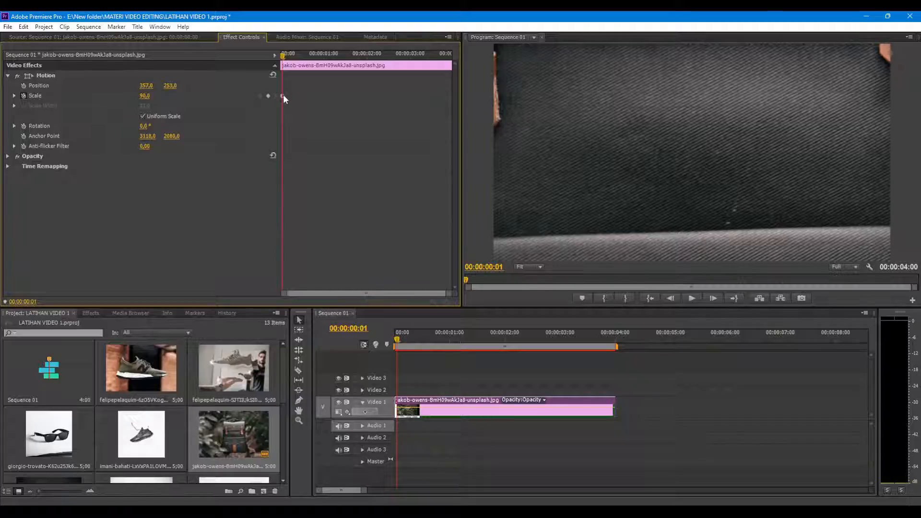
pyautogui.moveTo(283, 95)
pyautogui.mouseDown()
pyautogui.moveTo(306, 95)
pyautogui.moveTo(283, 99)
pyautogui.mouseUp()
# Add a second Scale keyframe to the backpack clip at 00:00:01:23
pyautogui.moveTo(283, 55); pyautogui.dragTo(388, 72)
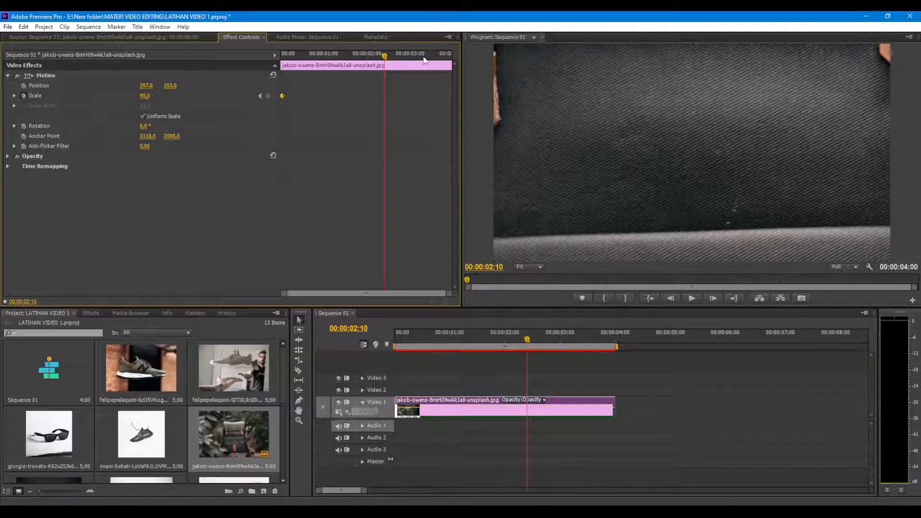
pyautogui.moveTo(385, 57); pyautogui.dragTo(364, 242)
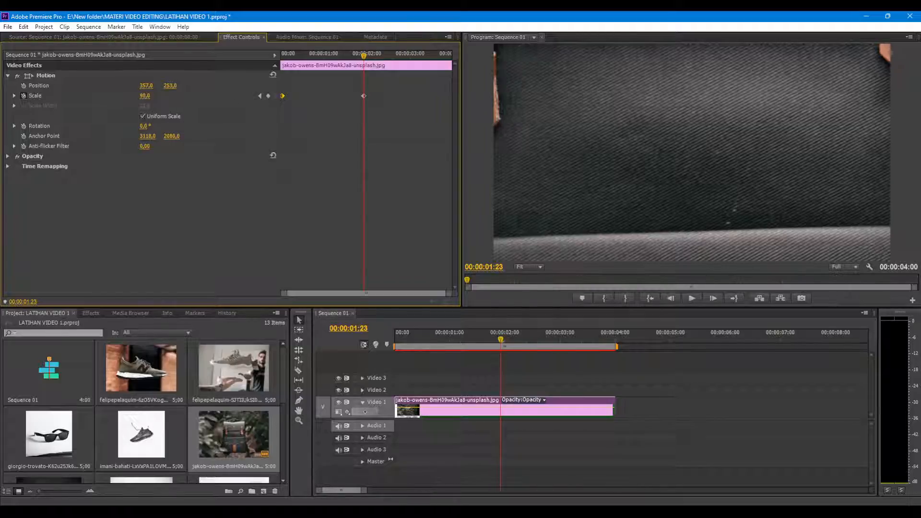
# Set the backpack clip's Scale to 22 at the second keyframe, at 00:00:01:23
pyautogui.moveTo(145, 95); pyautogui.dragTo(114, 96)
pyautogui.click(153, 96)
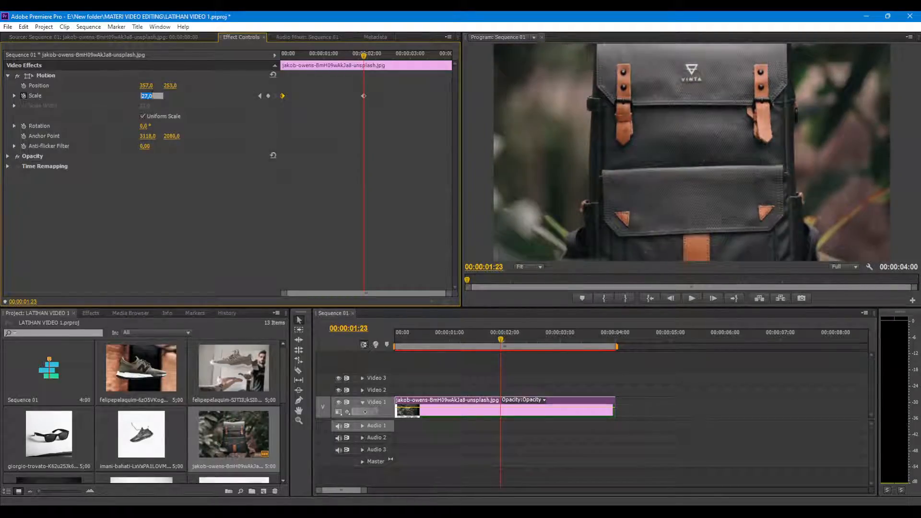
pyautogui.write('22')
pyautogui.press('Return')
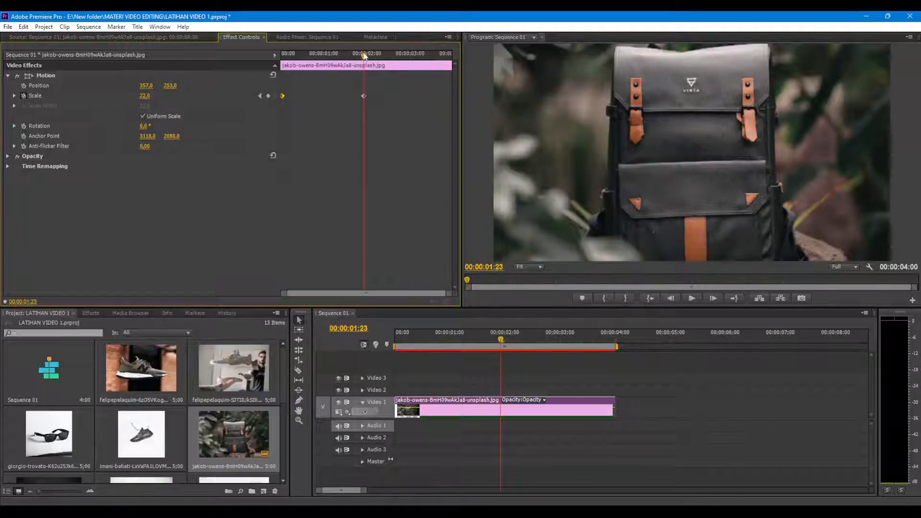
pyautogui.moveTo(364, 57)
pyautogui.mouseDown()
pyautogui.moveTo(311, 58)
pyautogui.moveTo(364, 58)
pyautogui.mouseUp()
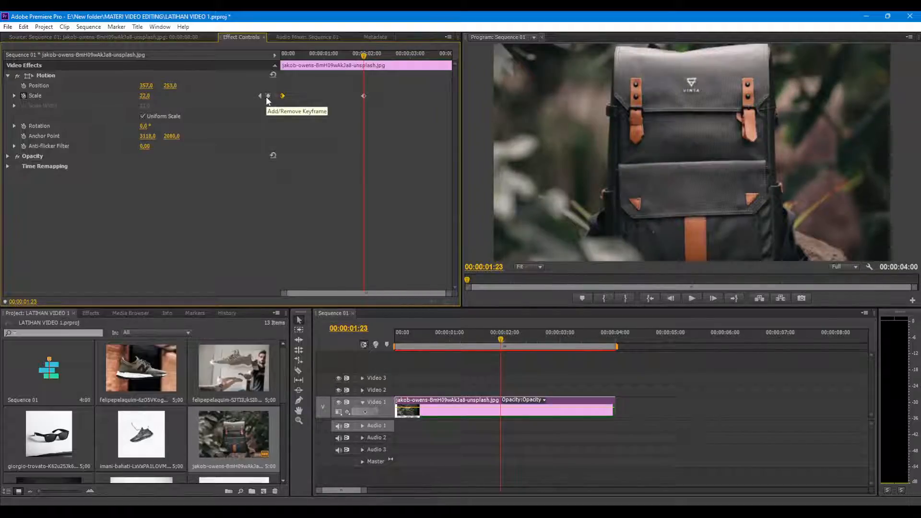
pyautogui.click(144, 96)
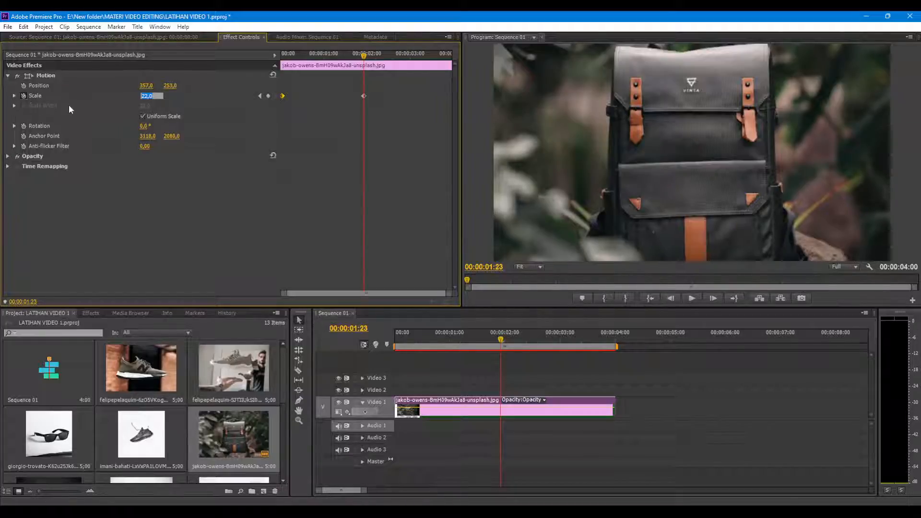
pyautogui.click(173, 229)
# Play the sequence from 00:00:00:00 several times to review the backpack's zoom-out between the two Scale keyframes
pyautogui.moveTo(341, 58); pyautogui.dragTo(275, 58)
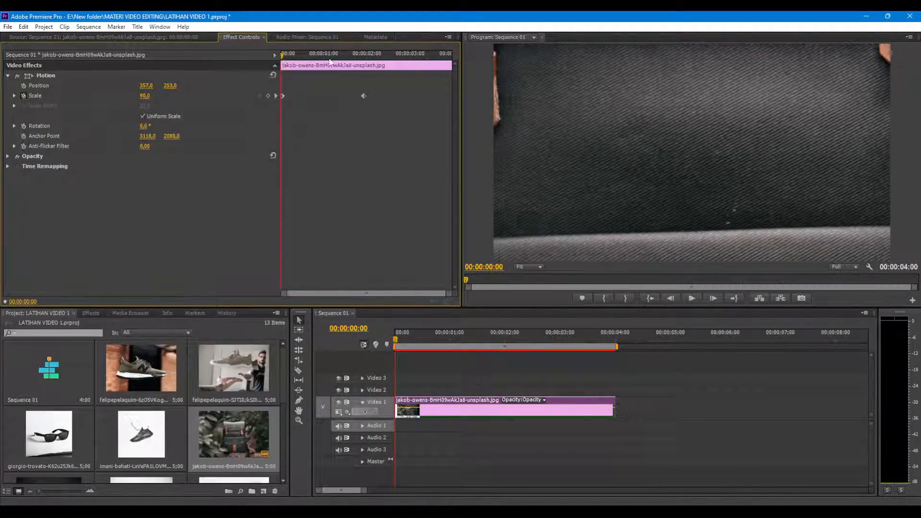
pyautogui.click(394, 344)
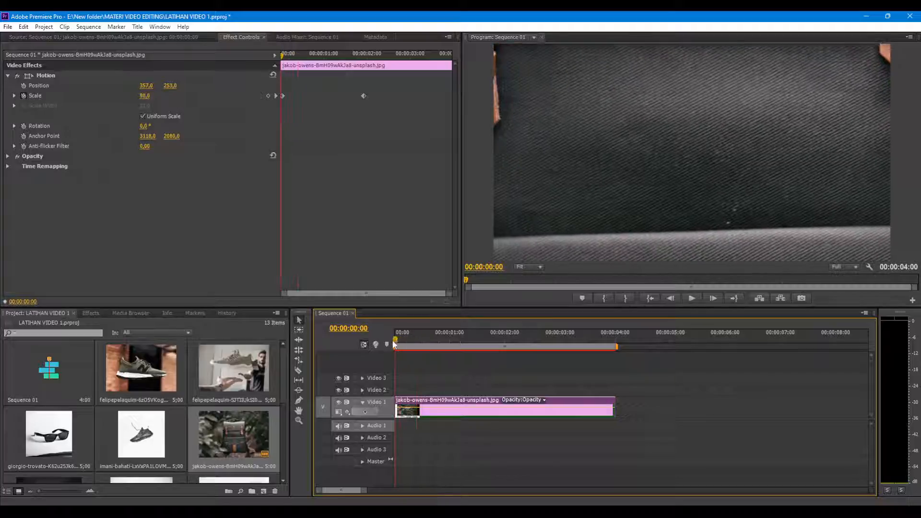
pyautogui.click(693, 298)
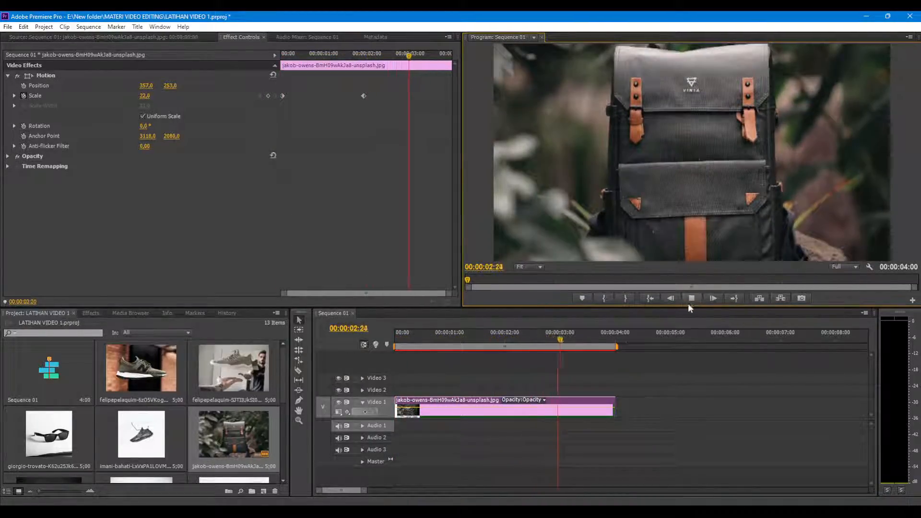
pyautogui.click(693, 301)
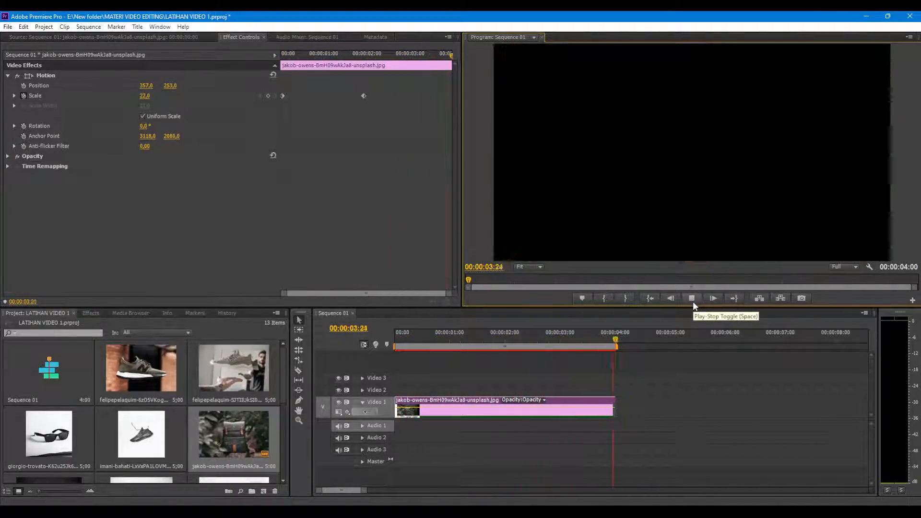
pyautogui.click(692, 298)
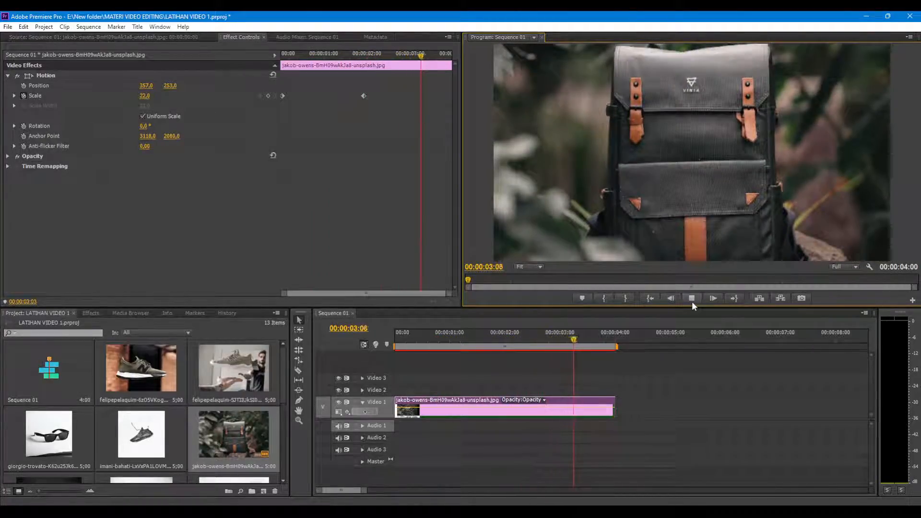
pyautogui.click(694, 301)
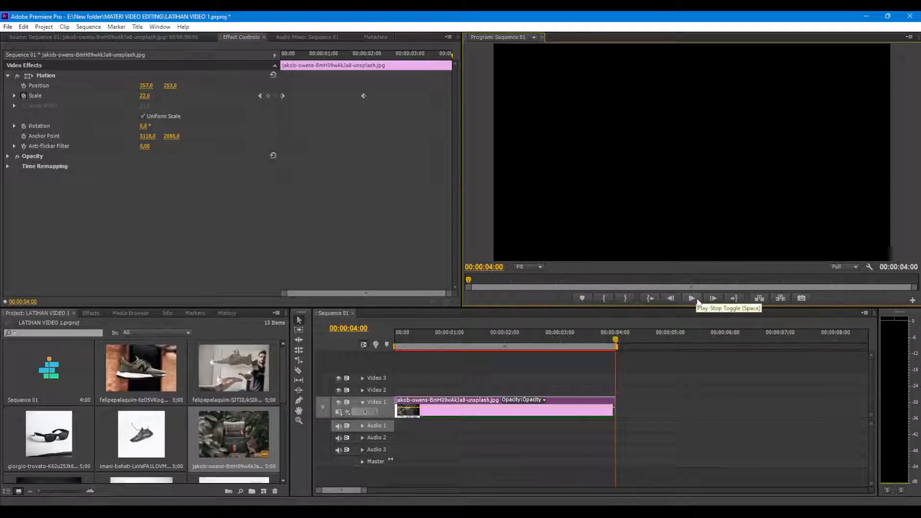
pyautogui.click(391, 344)
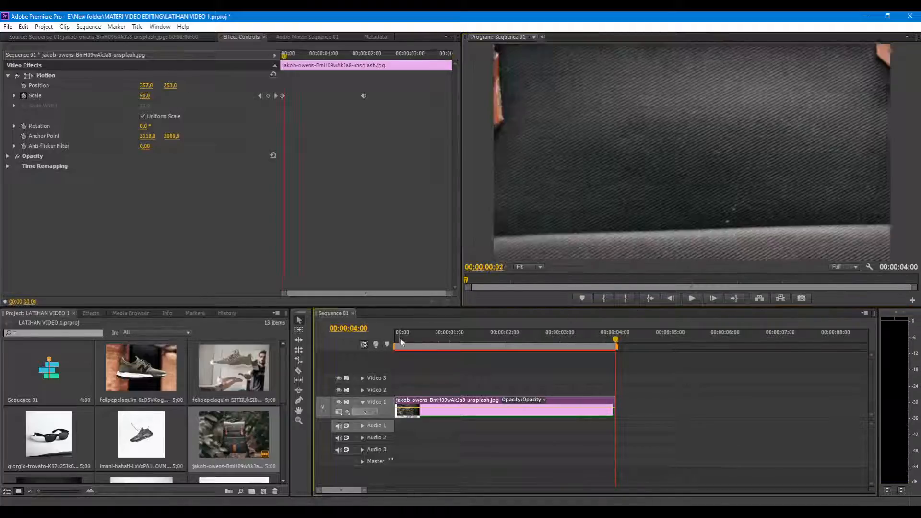
pyautogui.press('space')
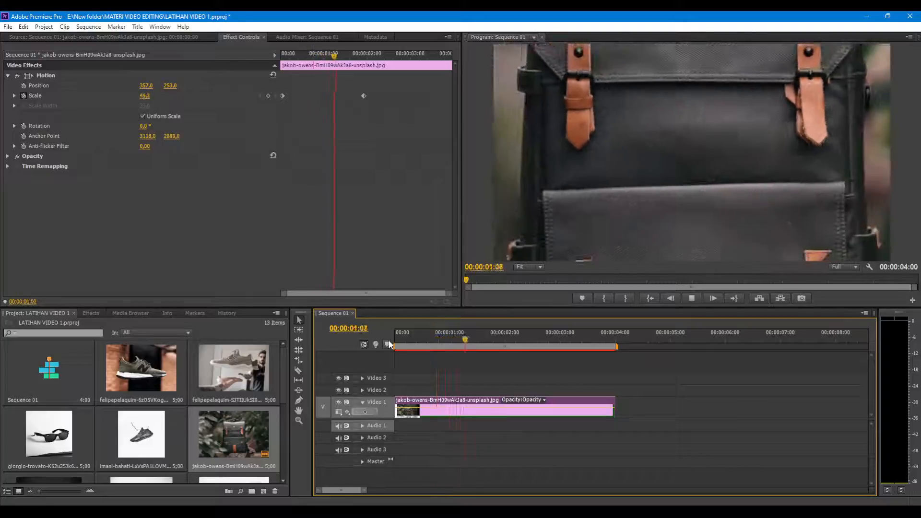
pyautogui.press('space')
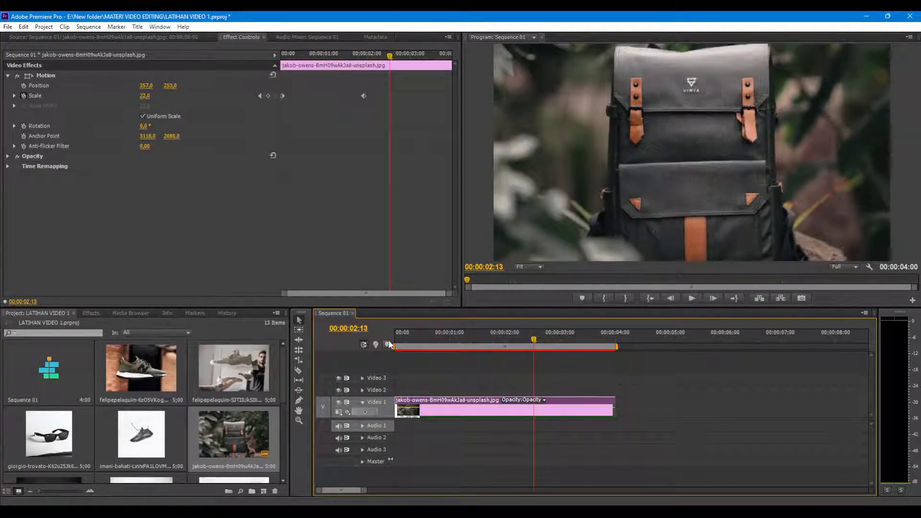
pyautogui.press('space')
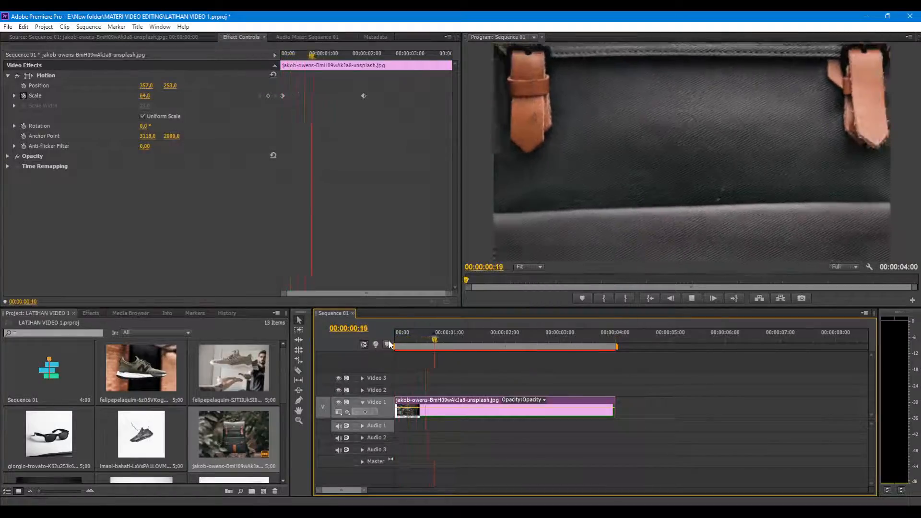
pyautogui.press('space')
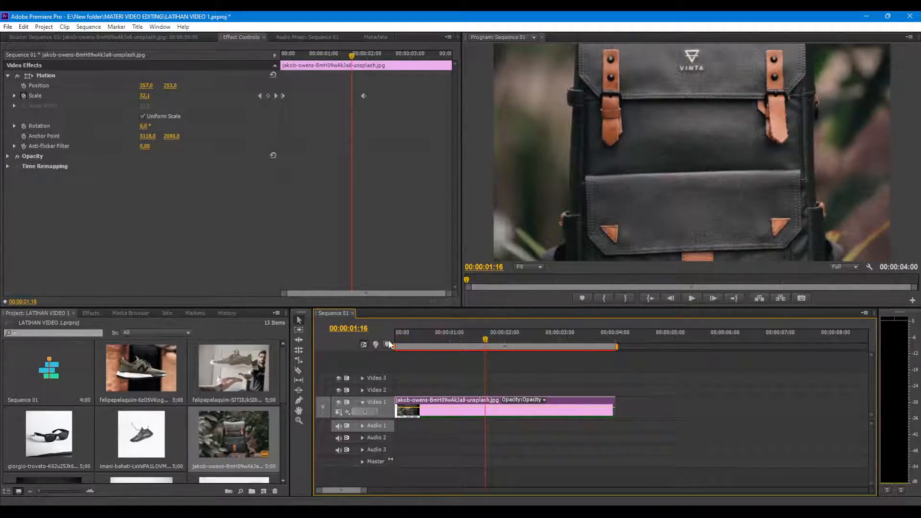
pyautogui.press('space')
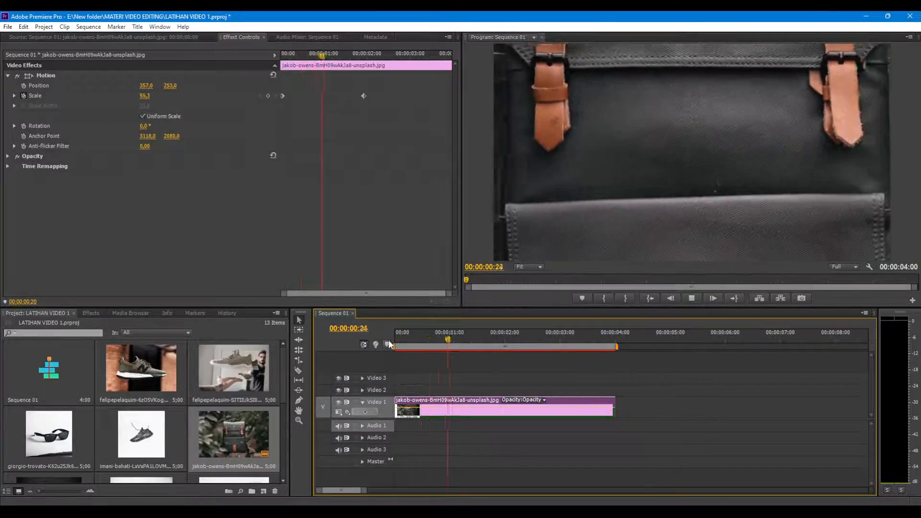
pyautogui.press('space')
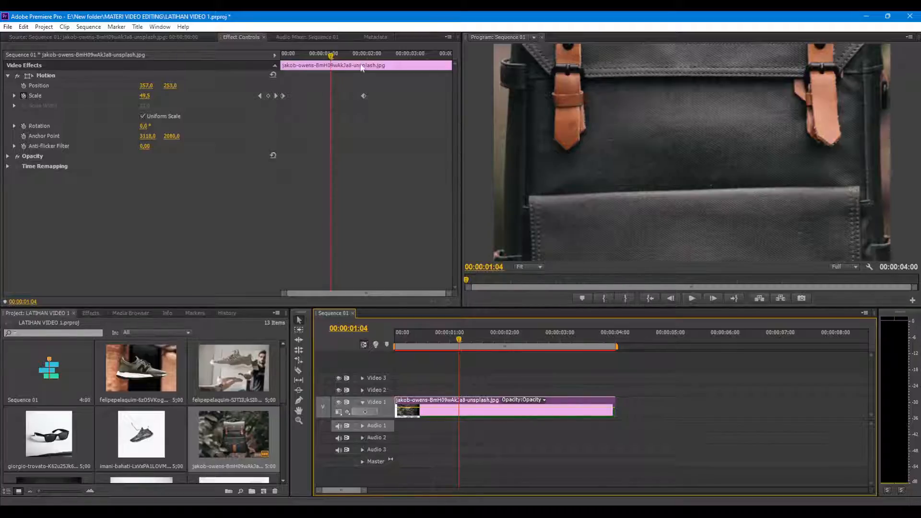
# Move the second Scale keyframe earlier and align the first Scale keyframe with the clip's start at 00:00:00:00
pyautogui.moveTo(334, 58); pyautogui.dragTo(304, 82)
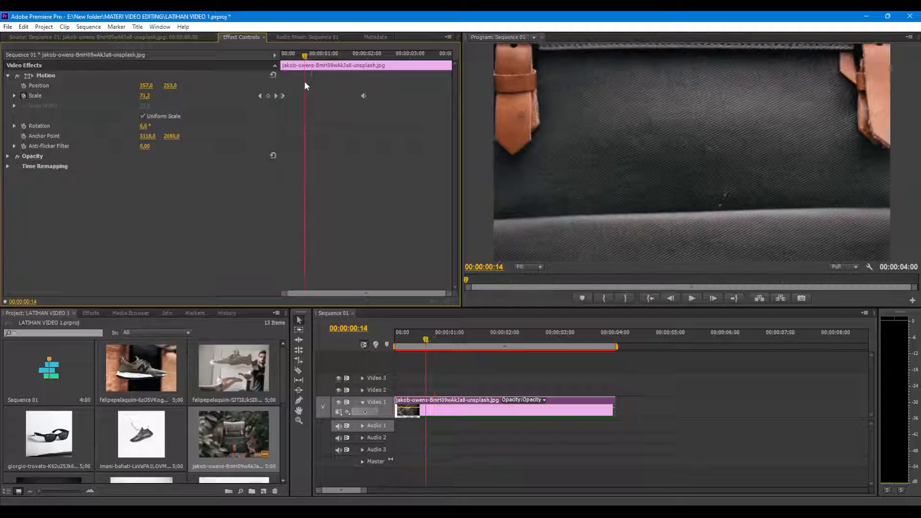
pyautogui.moveTo(363, 96); pyautogui.dragTo(209, 82)
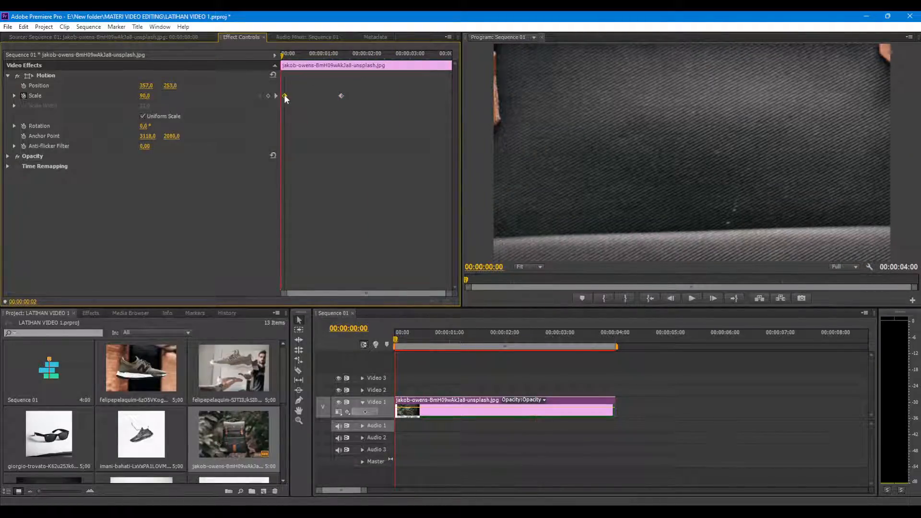
pyautogui.click(286, 55)
pyautogui.moveTo(287, 56); pyautogui.dragTo(293, 56)
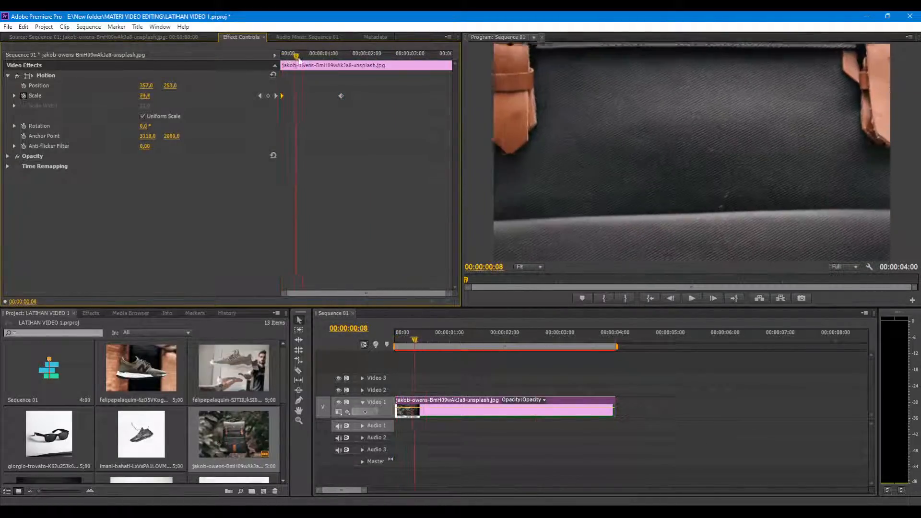
# Try a faster zoom by moving the second Scale keyframe to 00:00:00:18, and play it from the start
pyautogui.moveTo(339, 85); pyautogui.dragTo(311, 100)
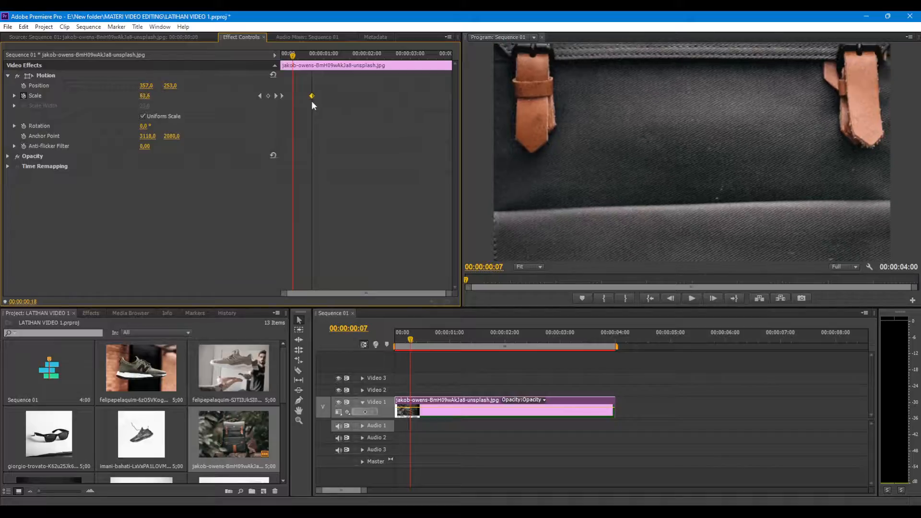
pyautogui.moveTo(294, 56); pyautogui.dragTo(282, 55)
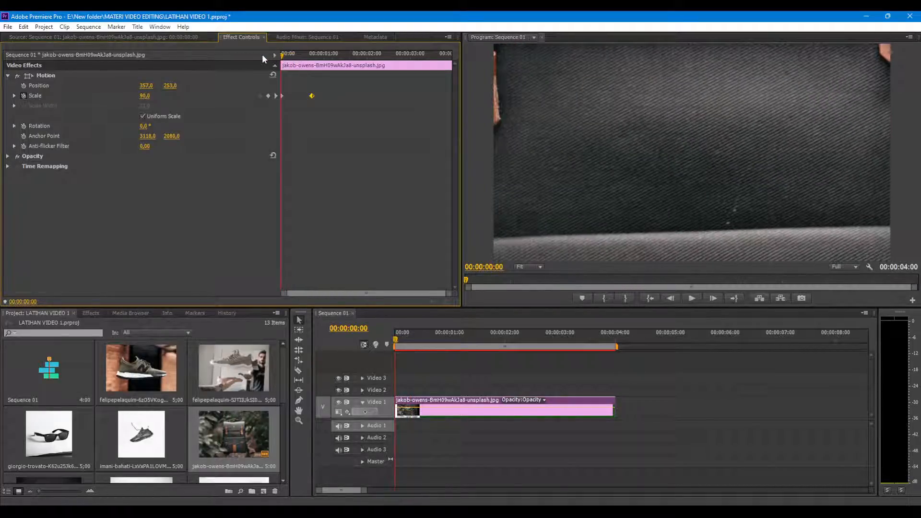
pyautogui.press('space')
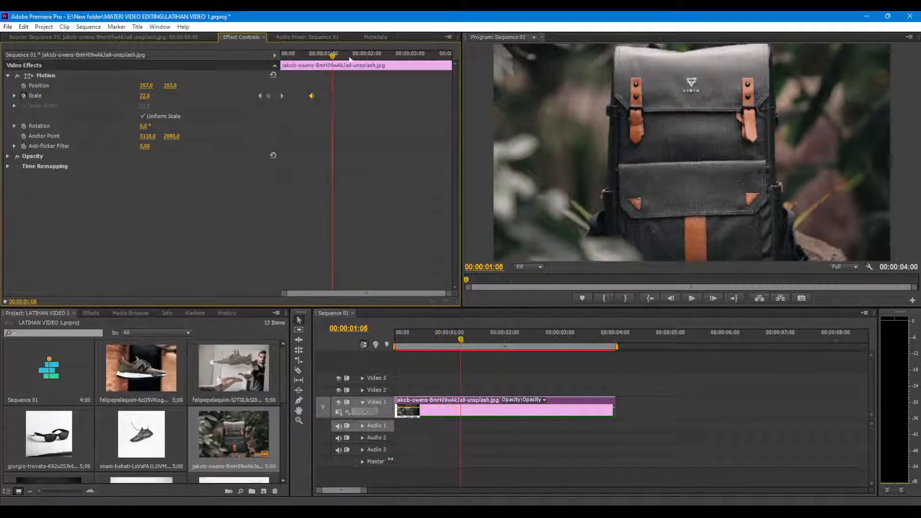
pyautogui.moveTo(312, 97); pyautogui.dragTo(433, 96)
pyautogui.press('Home')
pyautogui.press('space')
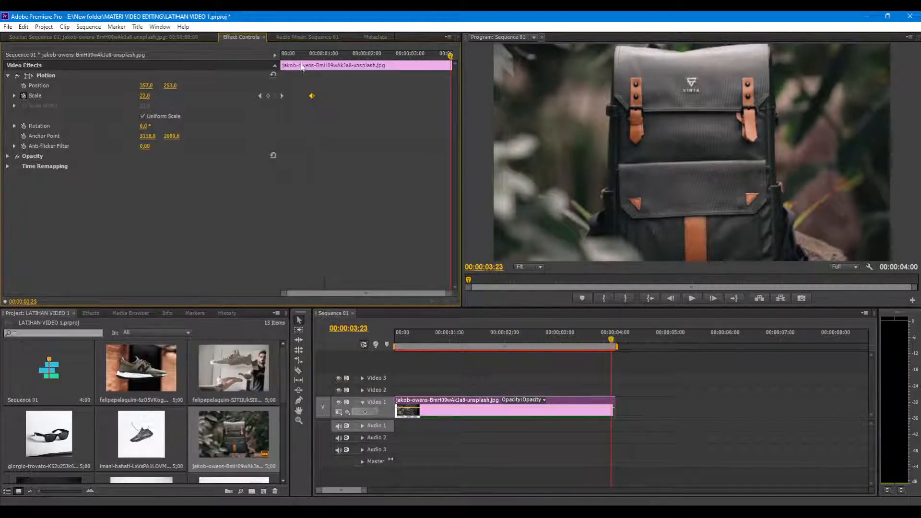
pyautogui.press('Home')
pyautogui.press('space')
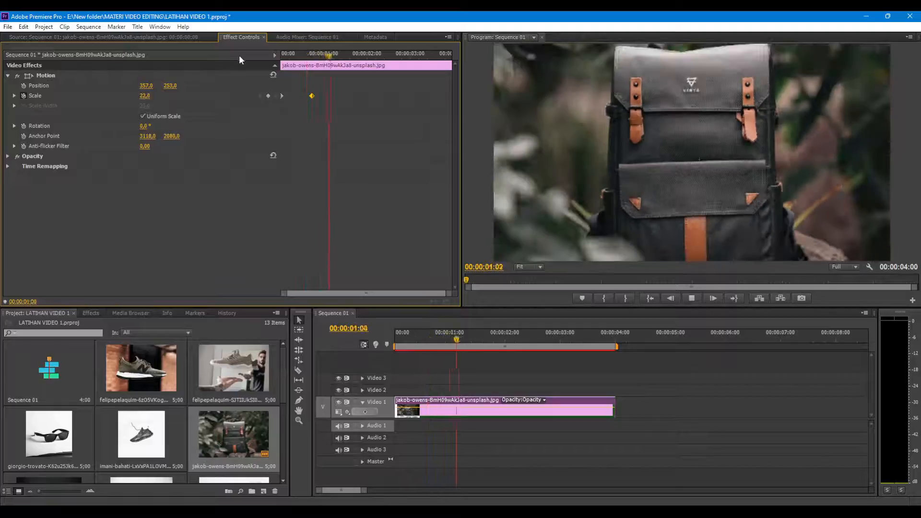
pyautogui.press('space')
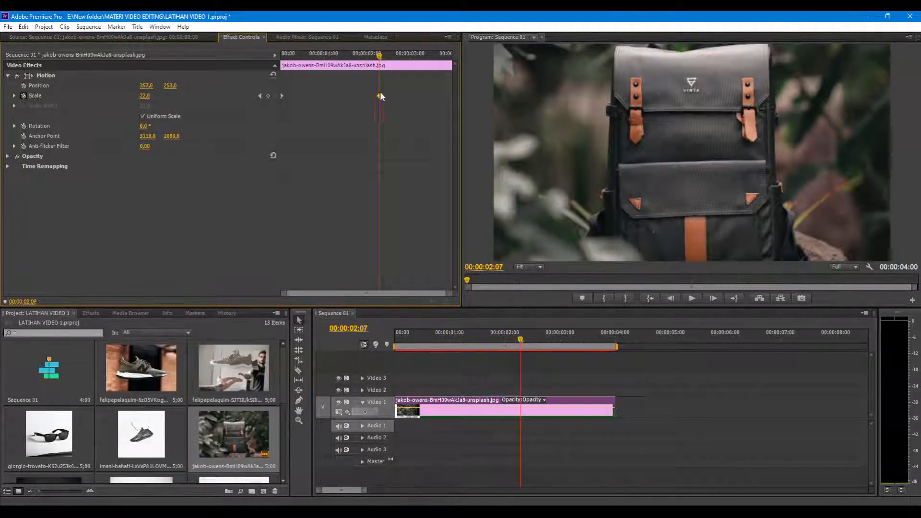
# Slow the zoom by moving the second Scale keyframe to just after 00:00:03:00, and play it from the start
pyautogui.moveTo(380, 96); pyautogui.dragTo(414, 96)
pyautogui.press('Home')
pyautogui.press('space')
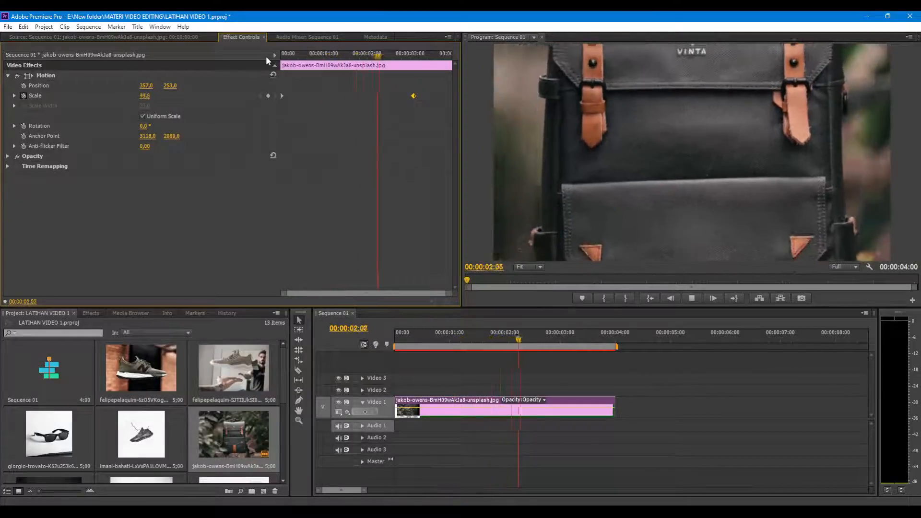
pyautogui.press('space')
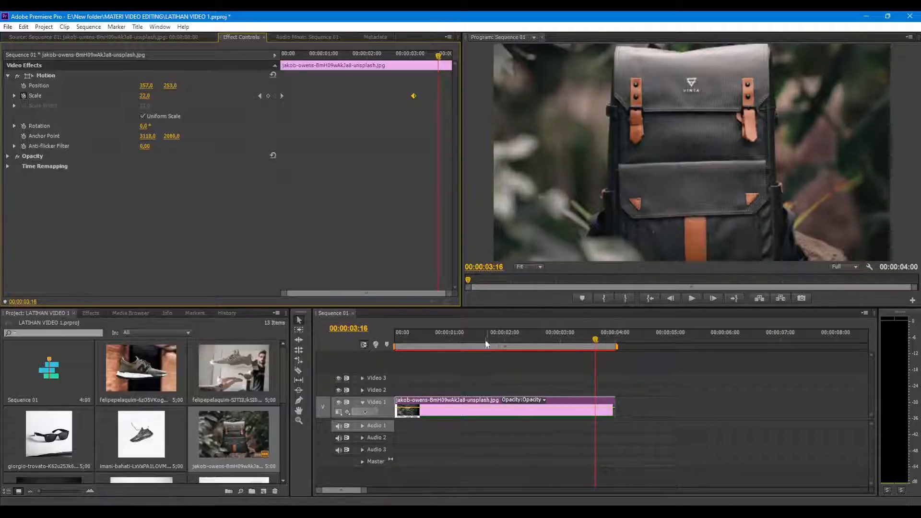
# At 00:00:00:00, enable Position animation for the backpack clip and set its horizontal Position to 655
pyautogui.click(391, 341)
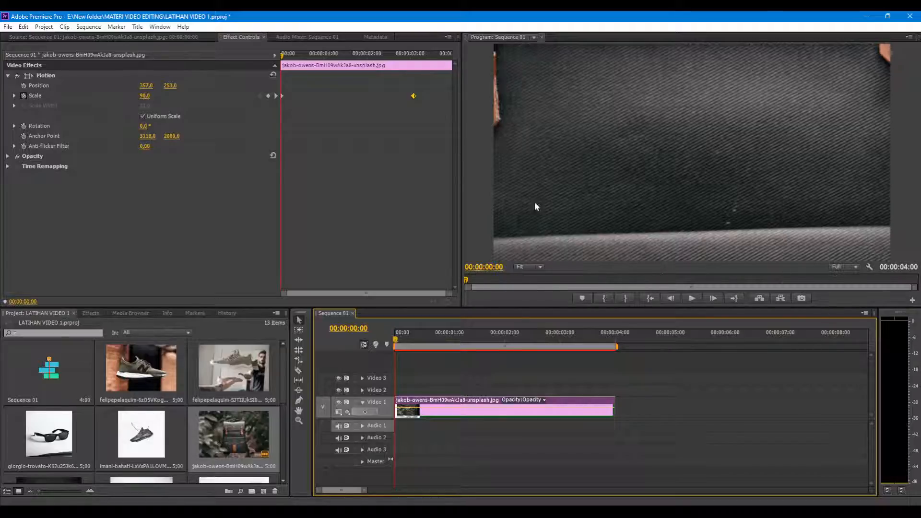
pyautogui.click(23, 86)
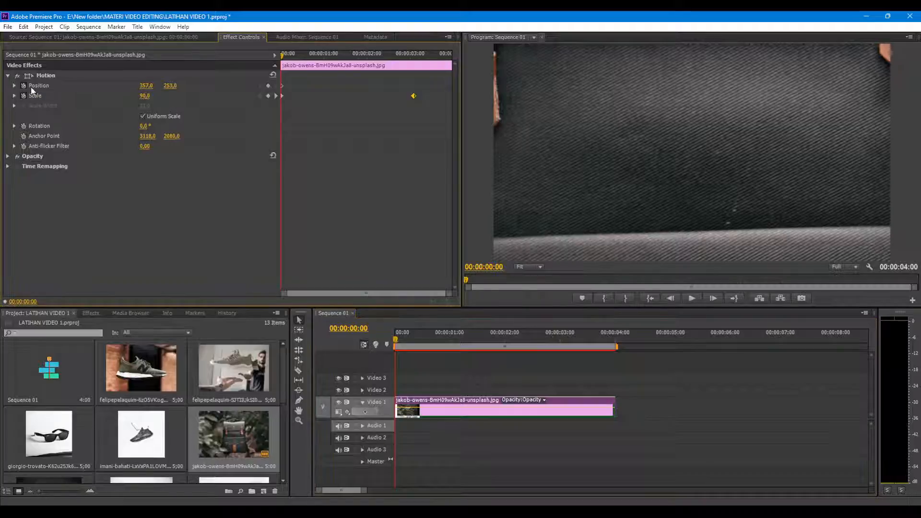
pyautogui.moveTo(146, 85); pyautogui.dragTo(377, 67)
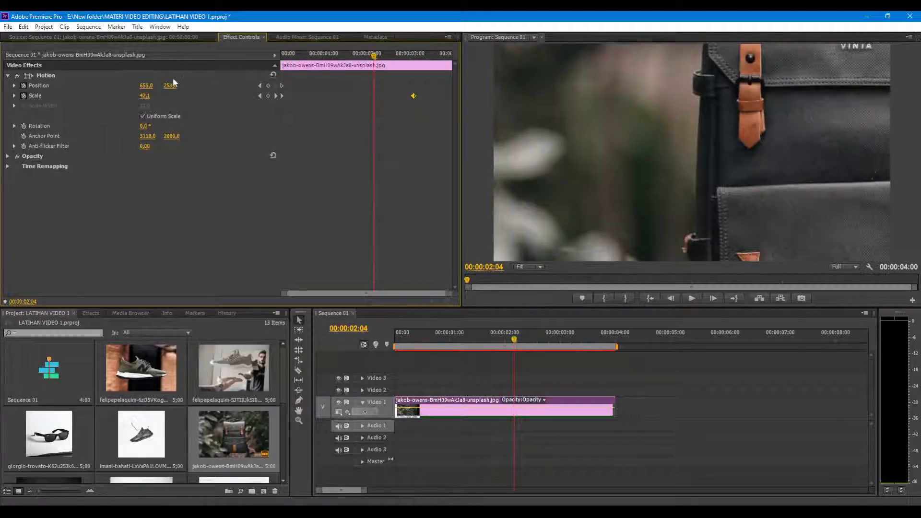
# Add a Position keyframe at 00:00:02:04 with a horizontal value of about 339, and play the combined motion from the start
pyautogui.click(268, 87)
pyautogui.moveTo(151, 86); pyautogui.dragTo(2, 86)
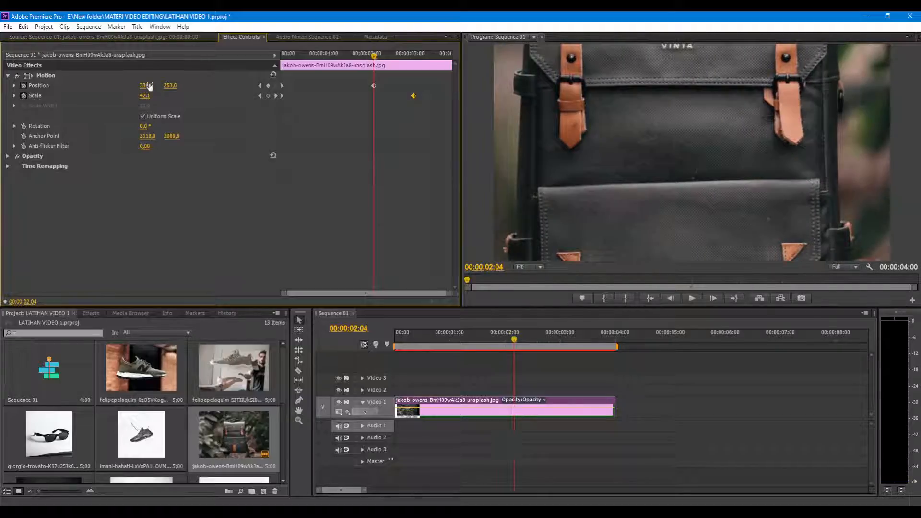
pyautogui.moveTo(374, 54); pyautogui.dragTo(270, 58)
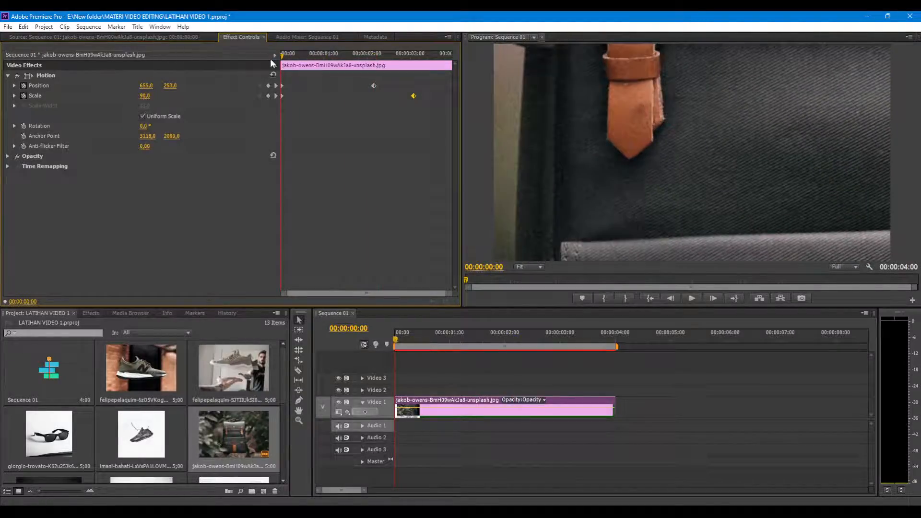
pyautogui.press('space')
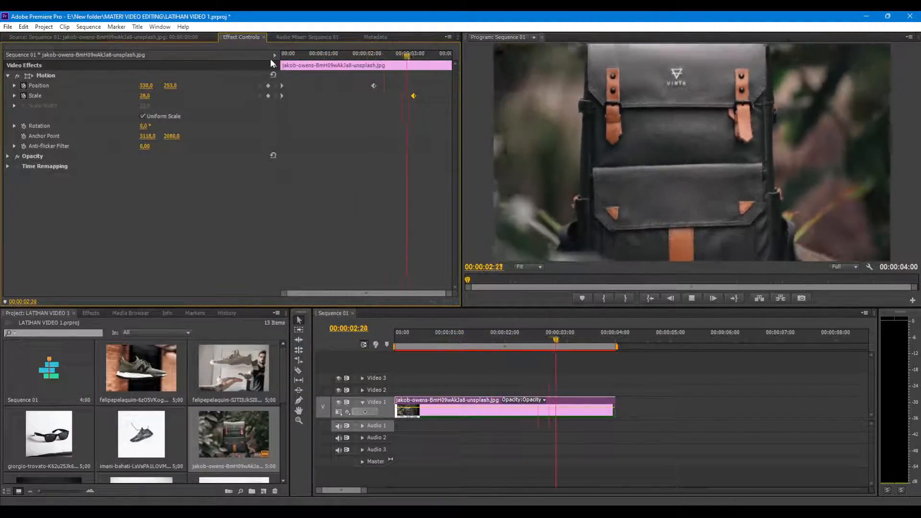
pyautogui.press('space')
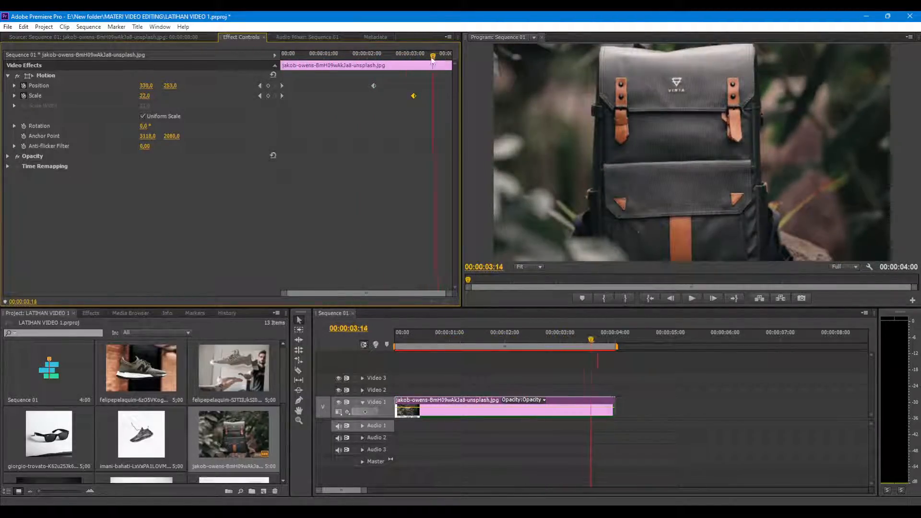
# Play the backpack clip's combined Scale and Position animation from the start again
pyautogui.press('Home')
pyautogui.press('space')
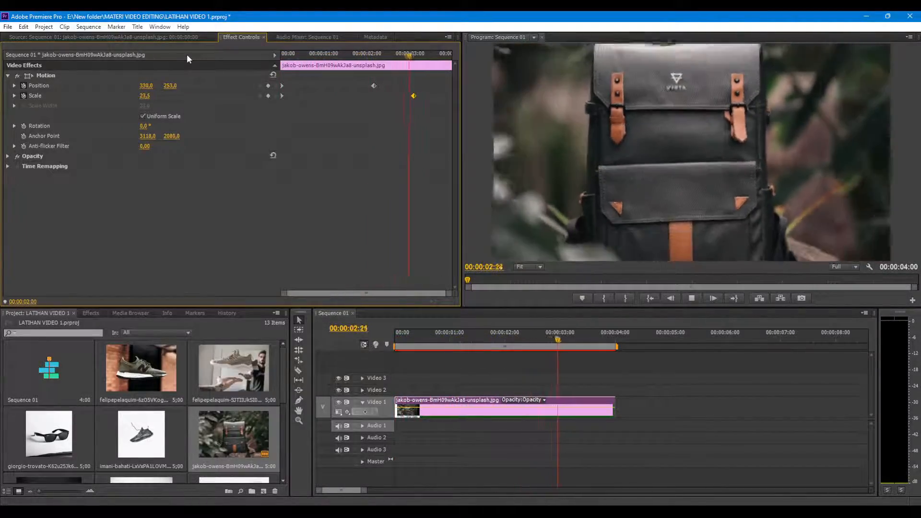
pyautogui.press('space')
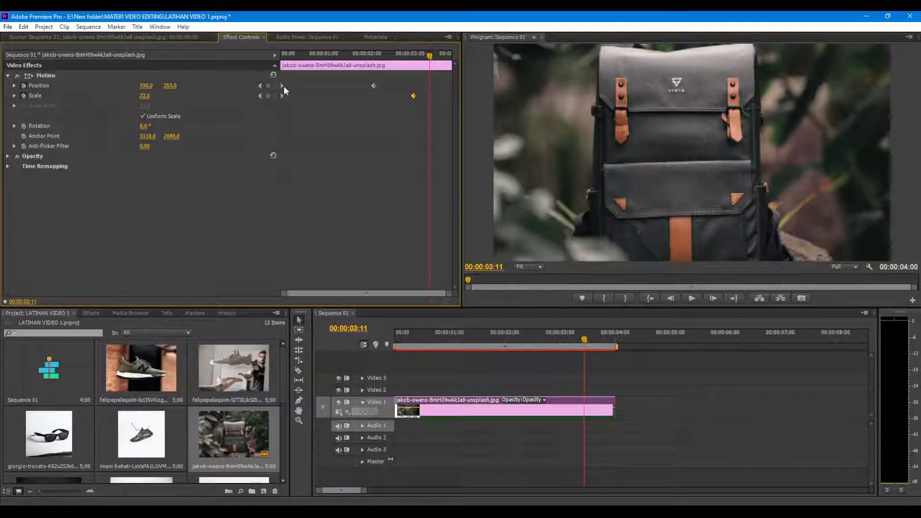
# Try a slower sideways movement by moving the second Position keyframe close to the backpack clip's end, and play it from the start
pyautogui.moveTo(372, 86); pyautogui.dragTo(444, 85)
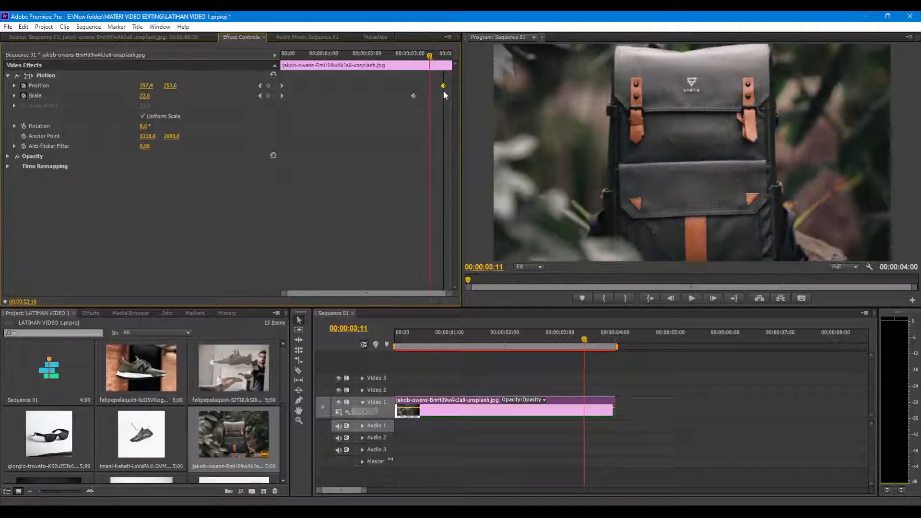
pyautogui.press('Home')
pyautogui.press('space')
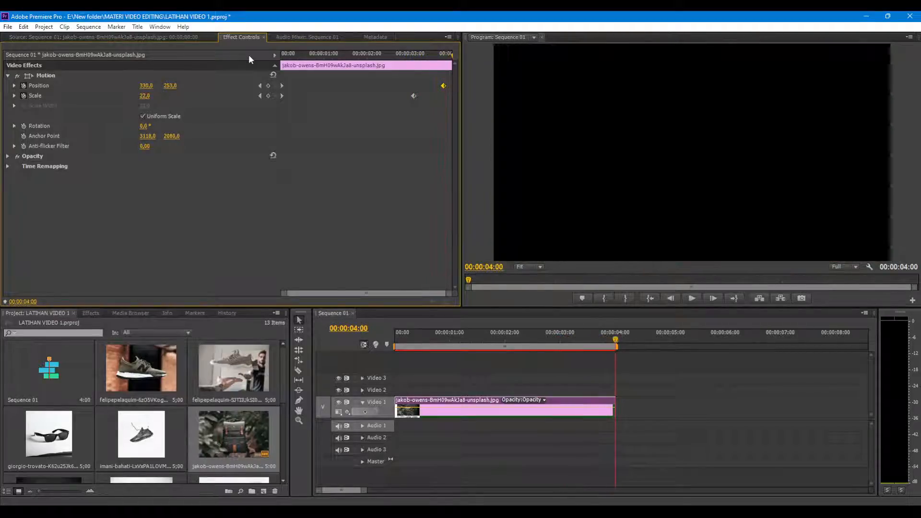
pyautogui.press('space')
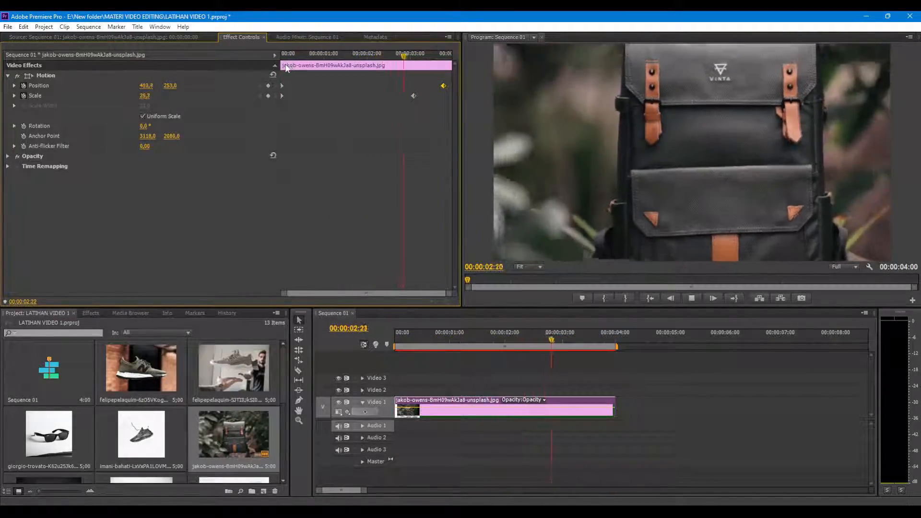
pyautogui.press('space')
# Try moving the second Position keyframe back to slightly after the second Scale keyframe, and play it from the start
pyautogui.moveTo(445, 87); pyautogui.dragTo(422, 86)
pyautogui.press('Home')
pyautogui.press('space')
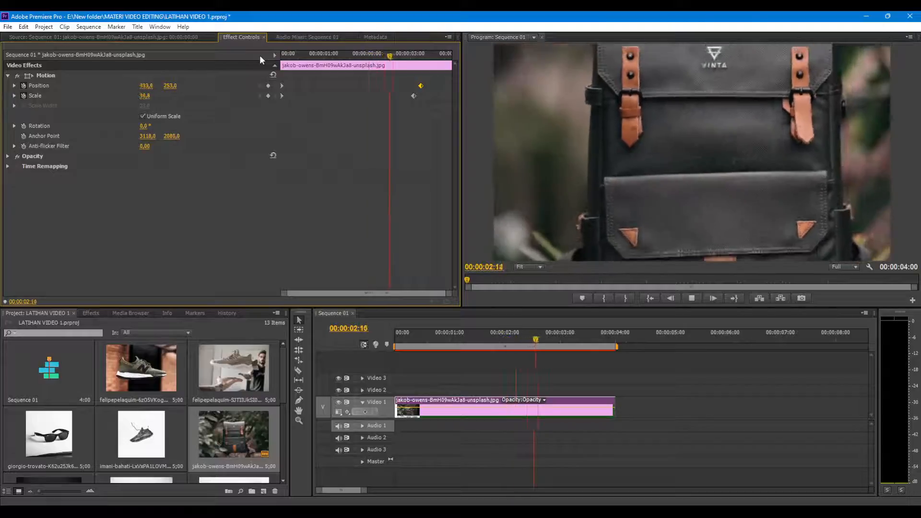
pyautogui.press('space')
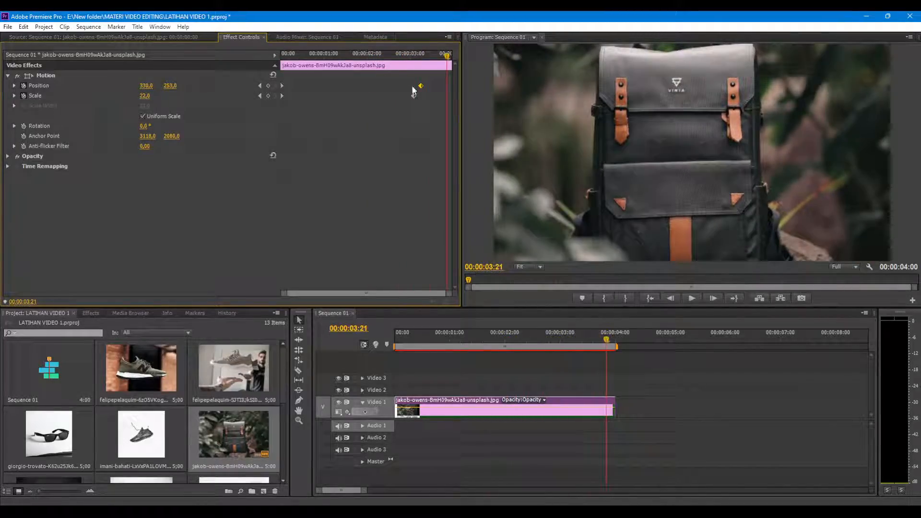
# Align the second Position keyframe with the second Scale keyframe, and play the synchronized motion from the start
pyautogui.press('Home')
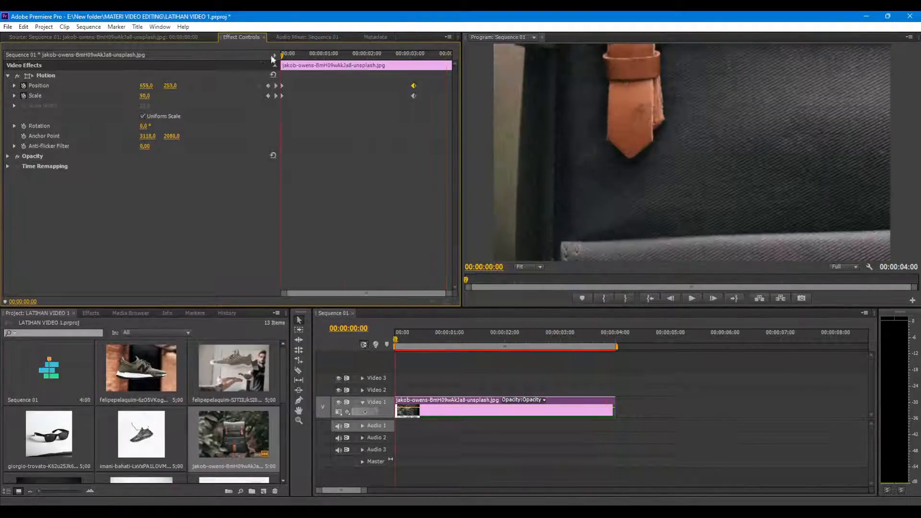
pyautogui.press('space')
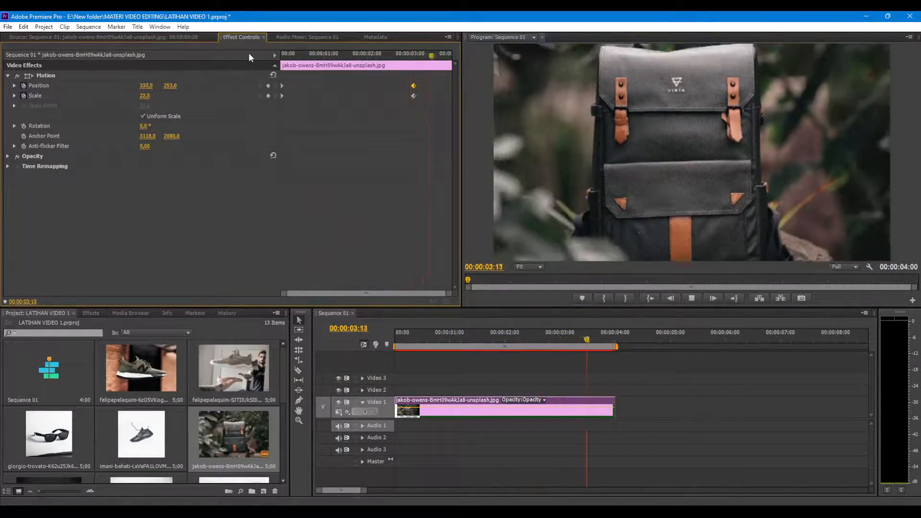
pyautogui.press('space')
pyautogui.press('Home')
pyautogui.press('space')
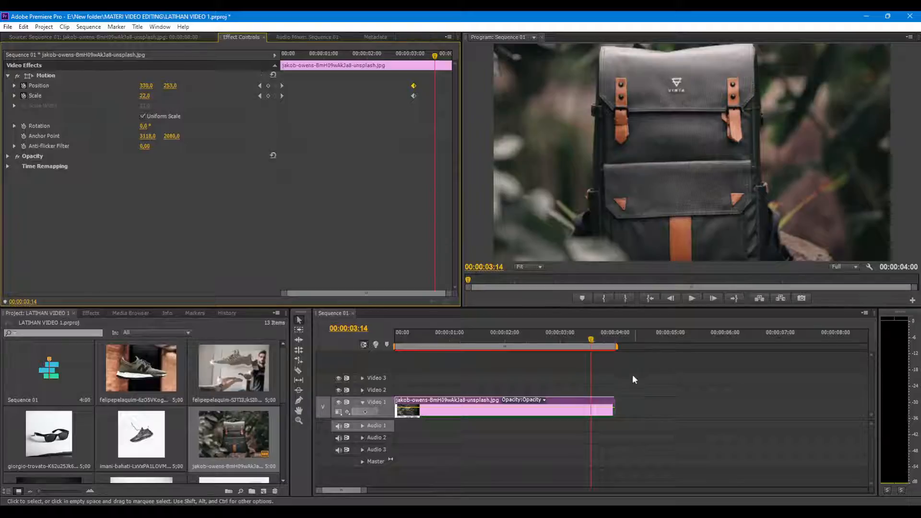
# Place the olive sneaker image on Video 1 directly after the backpack clip
pyautogui.moveTo(590, 342); pyautogui.dragTo(443, 341)
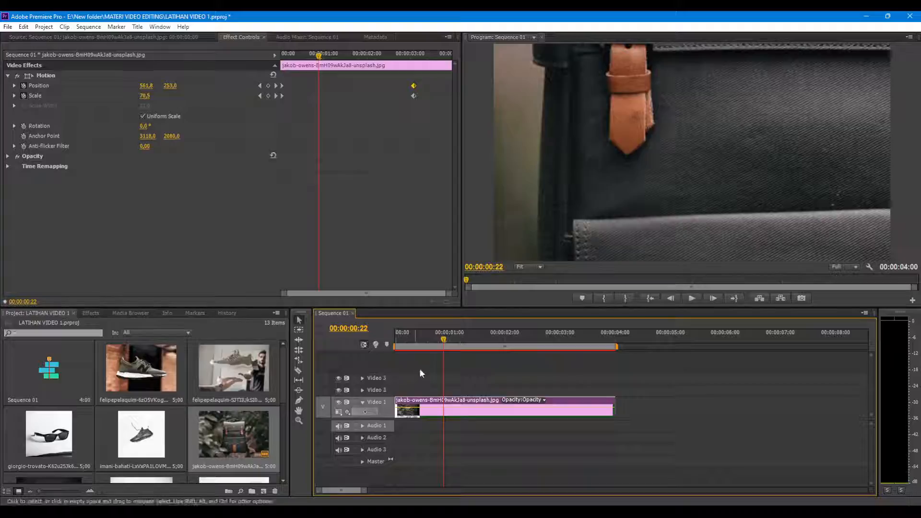
pyautogui.click(123, 385)
pyautogui.moveTo(318, 379); pyautogui.dragTo(615, 410)
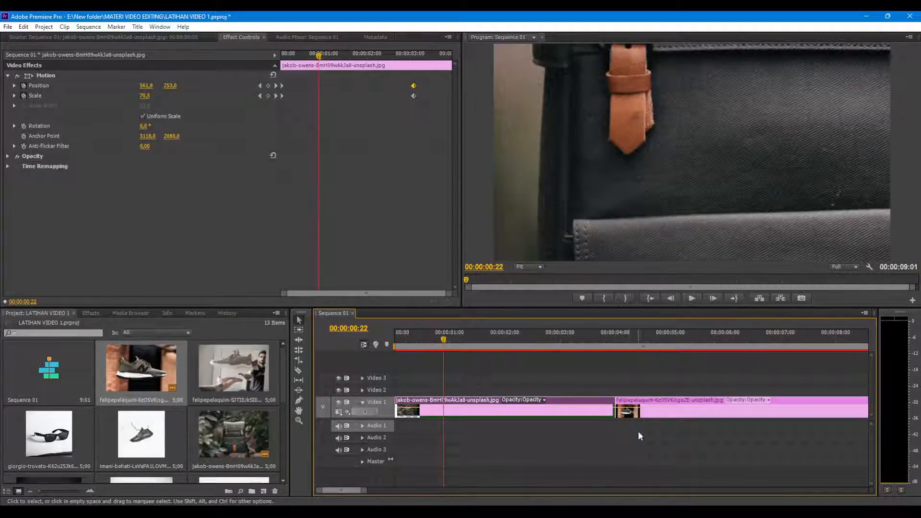
# At 00:00:04:00, enable Position animation for the sneaker clip and set its horizontal Position to 1075
pyautogui.click(622, 341)
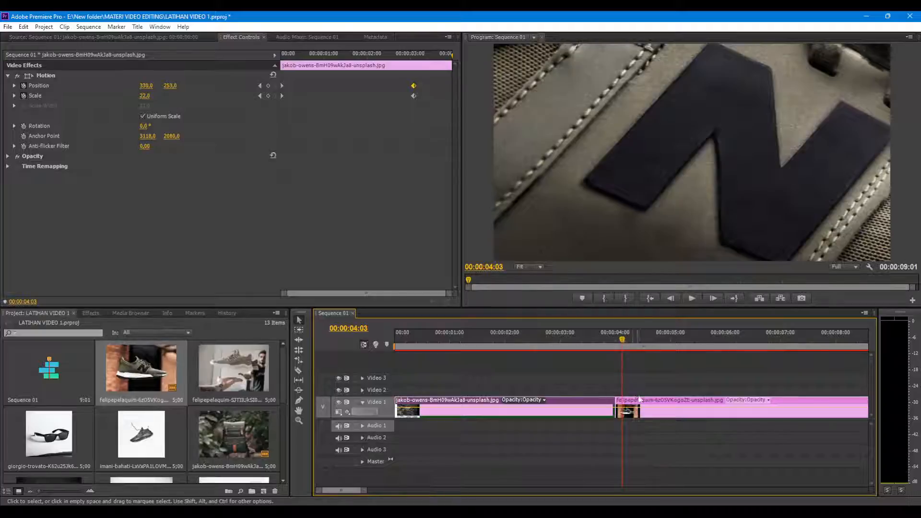
pyautogui.click(744, 408)
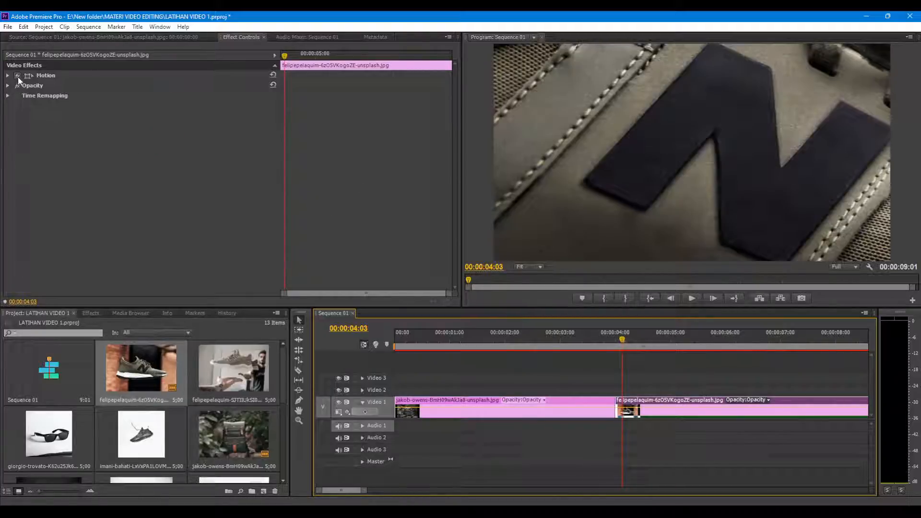
pyautogui.click(8, 77)
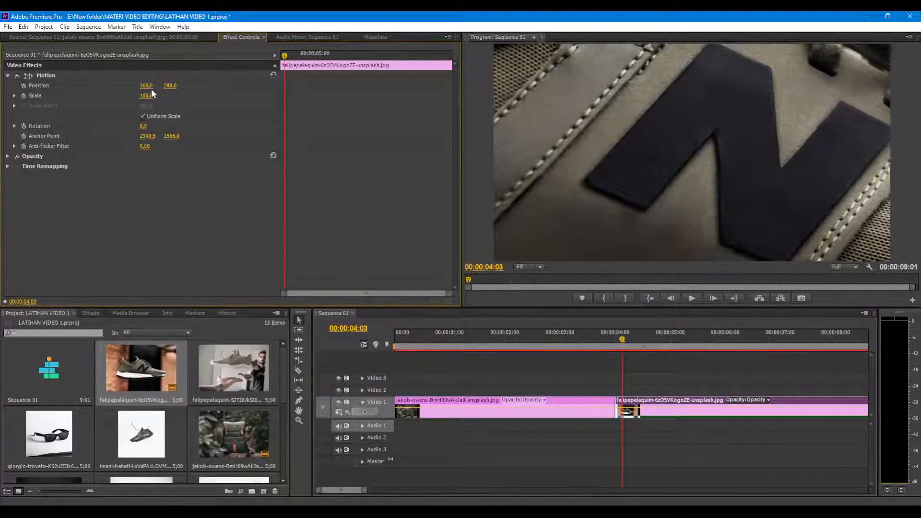
pyautogui.moveTo(281, 59); pyautogui.dragTo(259, 58)
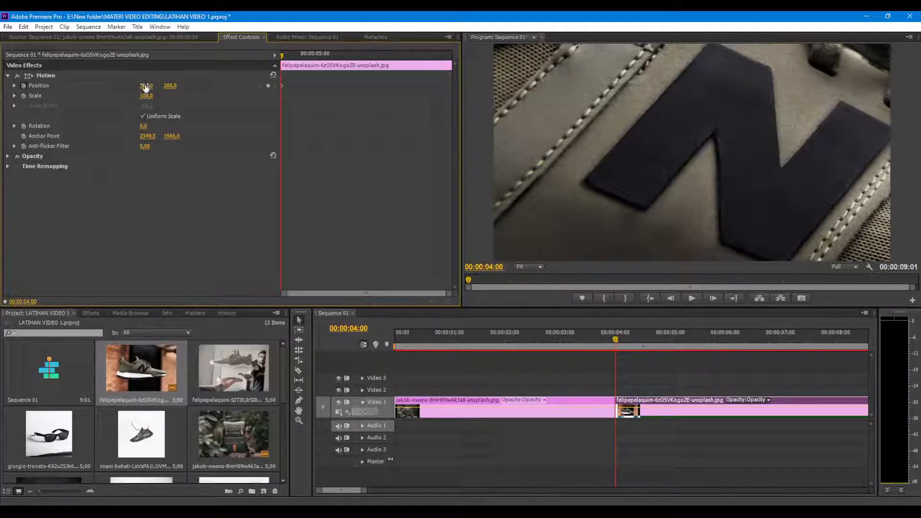
pyautogui.moveTo(145, 87); pyautogui.dragTo(149, 87)
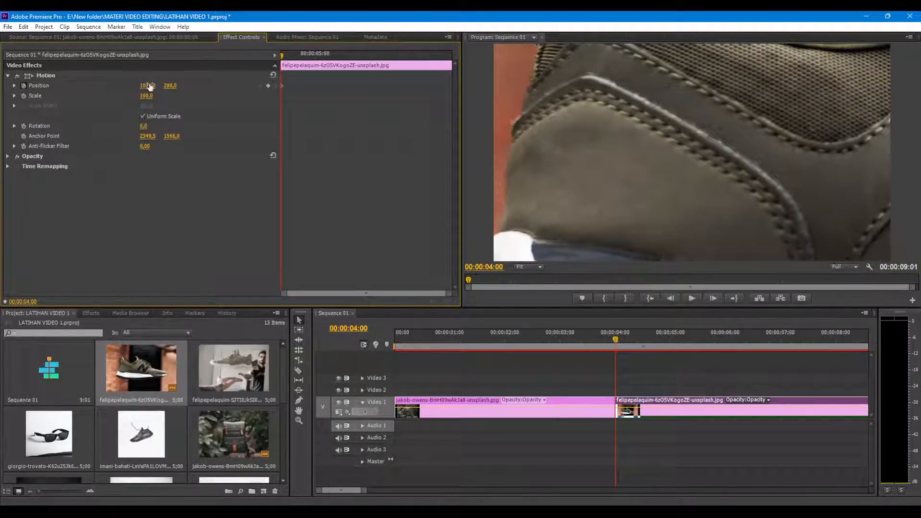
# Add a Position keyframe at 00:00:07:15 with a horizontal value of -622 to the sneaker clip, and play its sideways movement
pyautogui.moveTo(282, 57); pyautogui.dragTo(406, 57)
pyautogui.moveTo(145, 87); pyautogui.dragTo(134, 86)
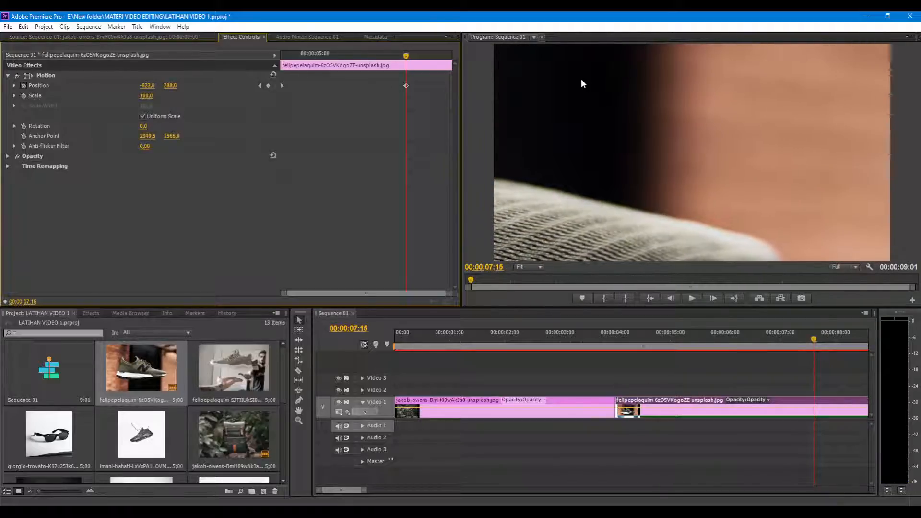
pyautogui.press('Up')
pyautogui.press('space')
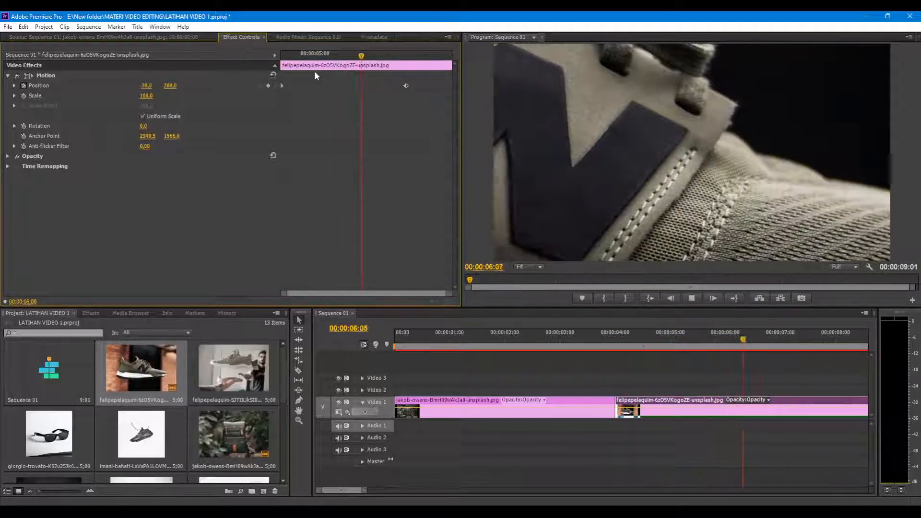
pyautogui.press('space')
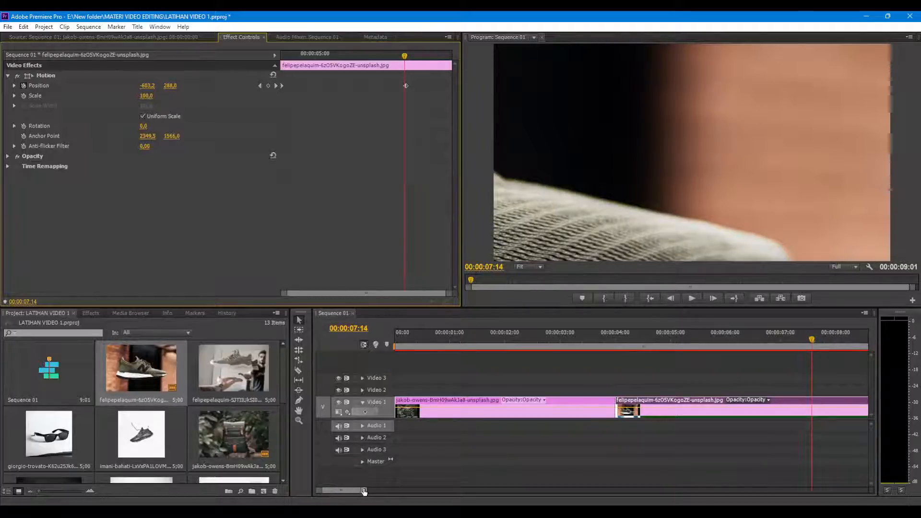
# Add a second copy of the olive sneaker image on Video 1, directly after the first sneaker clip
pyautogui.moveTo(364, 492); pyautogui.dragTo(448, 491)
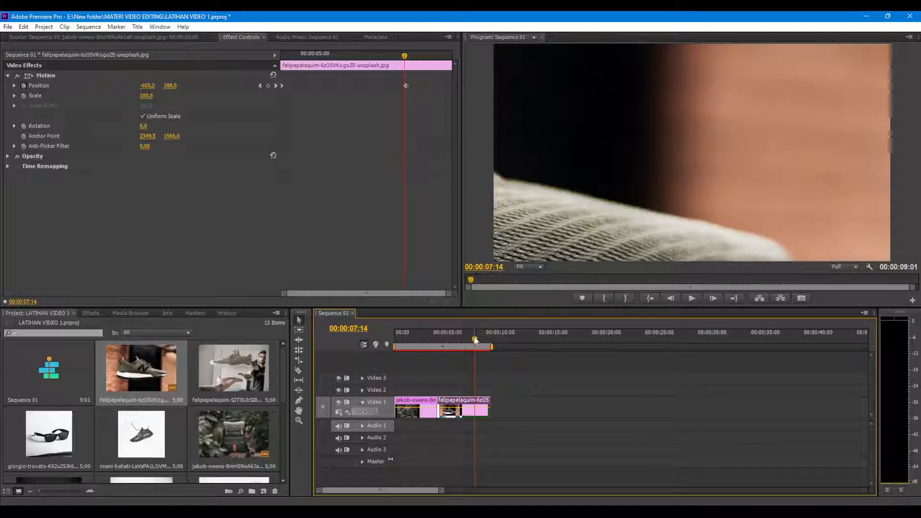
pyautogui.moveTo(134, 390); pyautogui.dragTo(526, 395)
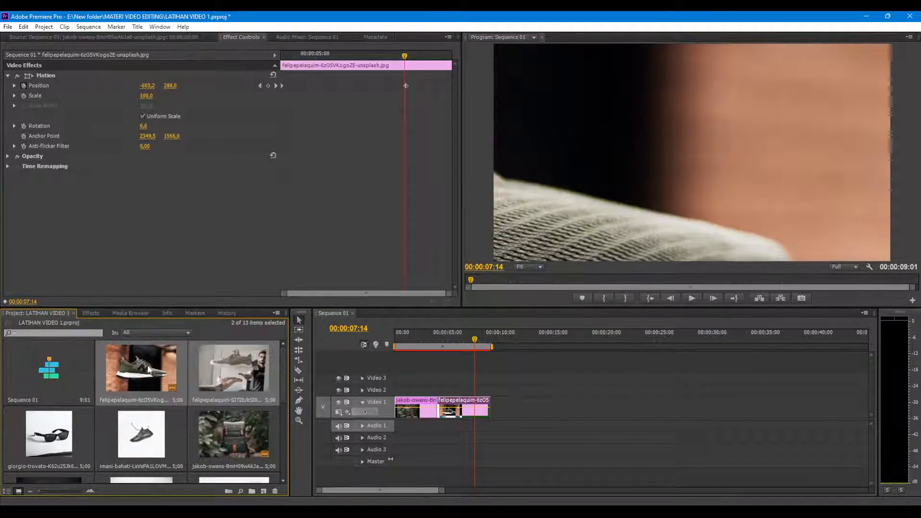
pyautogui.moveTo(149, 369); pyautogui.dragTo(502, 389)
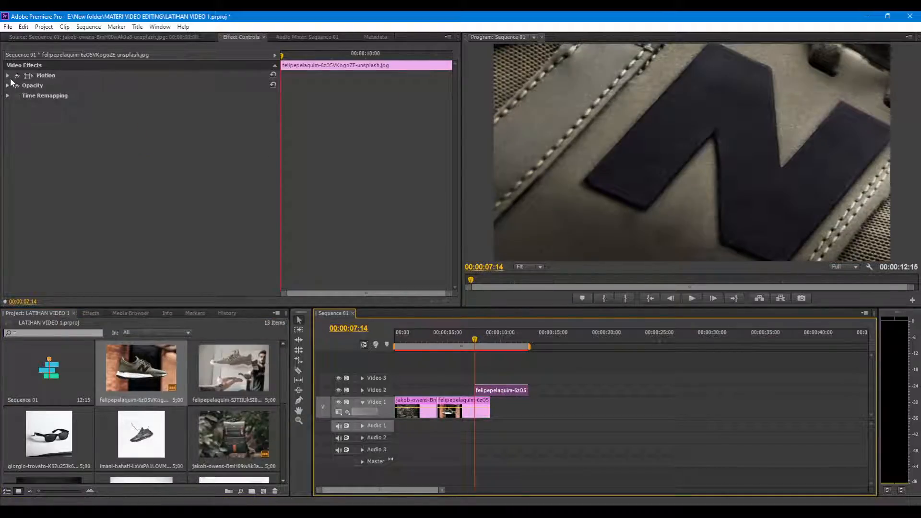
pyautogui.click(8, 75)
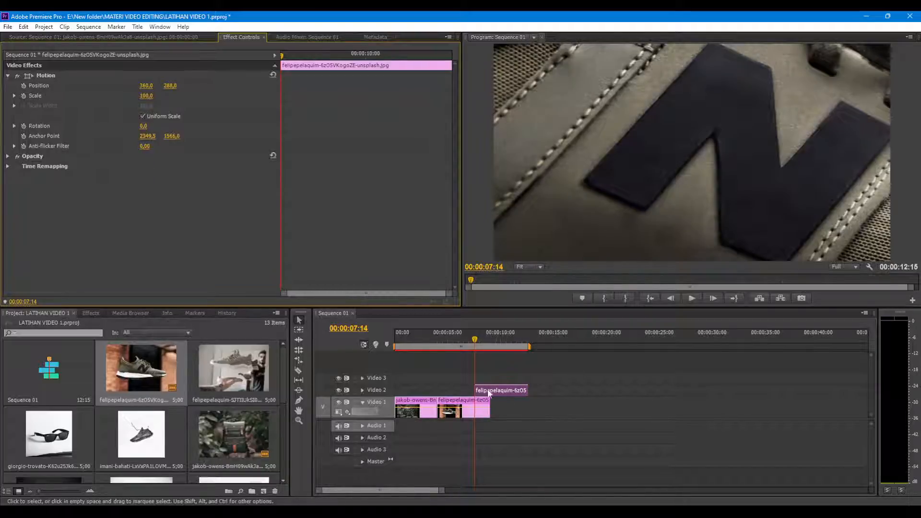
pyautogui.moveTo(486, 395); pyautogui.dragTo(499, 413)
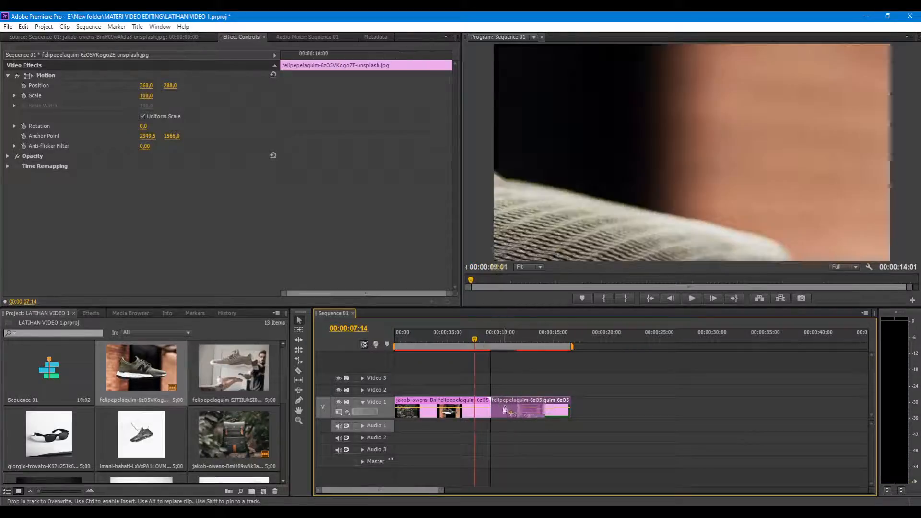
# Animate the second sneaker clip's Scale from 100 at 00:00:09:01 to 24 at 00:00:11:16
pyautogui.moveTo(474, 345); pyautogui.dragTo(491, 335)
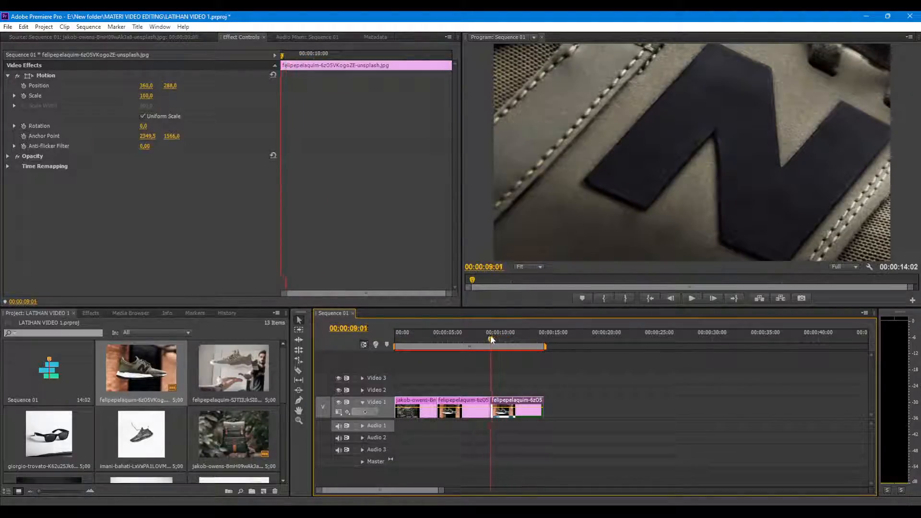
pyautogui.click(23, 95)
pyautogui.moveTo(284, 56); pyautogui.dragTo(371, 54)
pyautogui.moveTo(154, 100)
pyautogui.mouseDown()
pyautogui.moveTo(116, 100)
pyautogui.moveTo(150, 99)
pyautogui.mouseUp()
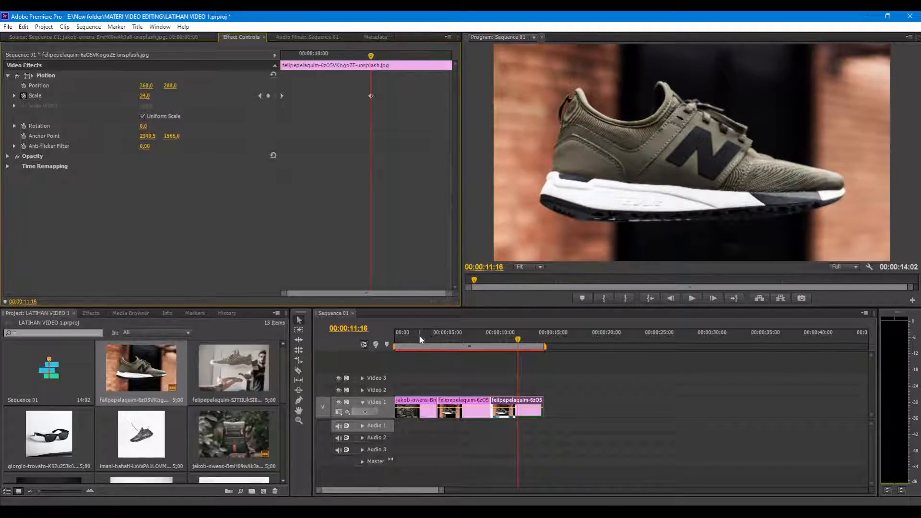
# Play the sequence from the start to review the animated clips
pyautogui.moveTo(419, 335); pyautogui.dragTo(366, 332)
pyautogui.press('space')
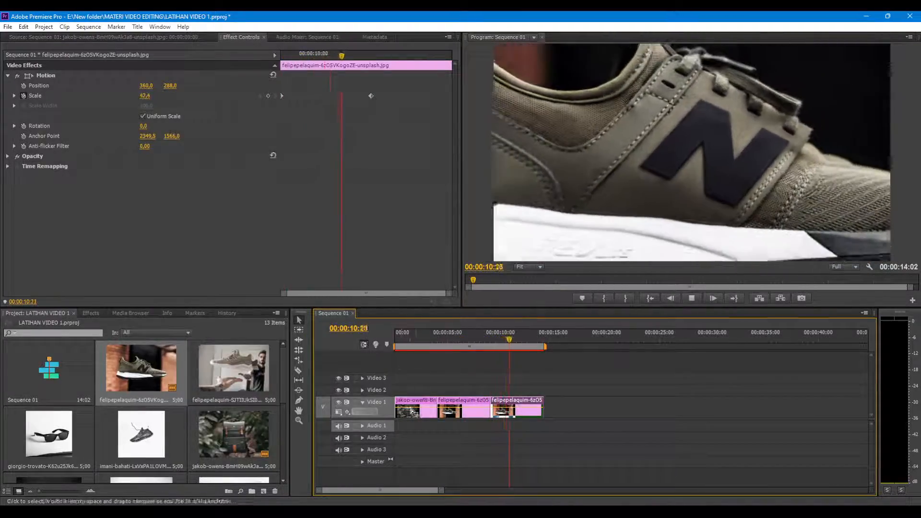
pyautogui.press('space')
# Move the first sneaker clip's second Position keyframe to the end of that clip, and play the whole sequence from the start
pyautogui.moveTo(405, 86); pyautogui.dragTo(446, 87)
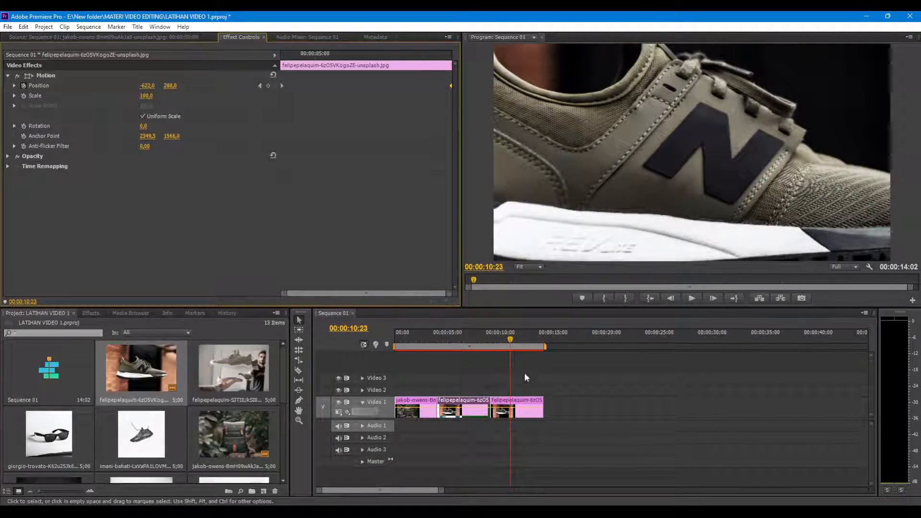
pyautogui.click(367, 336)
pyautogui.press('Home')
pyautogui.press('space')
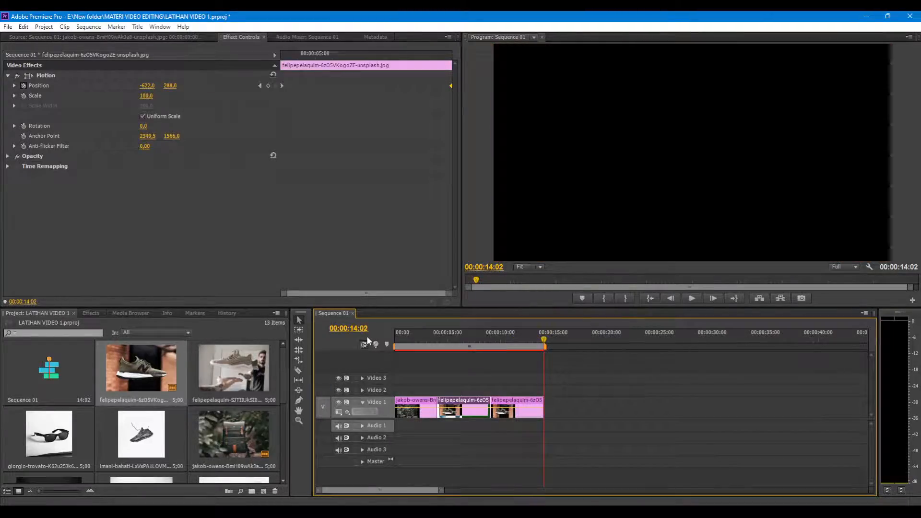
# Scrub through the sequence to examine the motion of the backpack and sneaker clips
pyautogui.moveTo(449, 340); pyautogui.dragTo(526, 344)
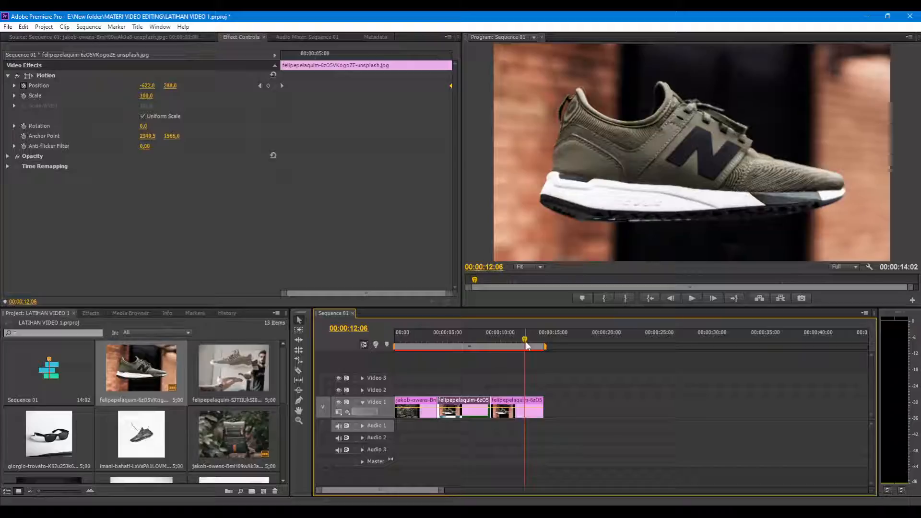
pyautogui.moveTo(526, 345); pyautogui.dragTo(395, 340)
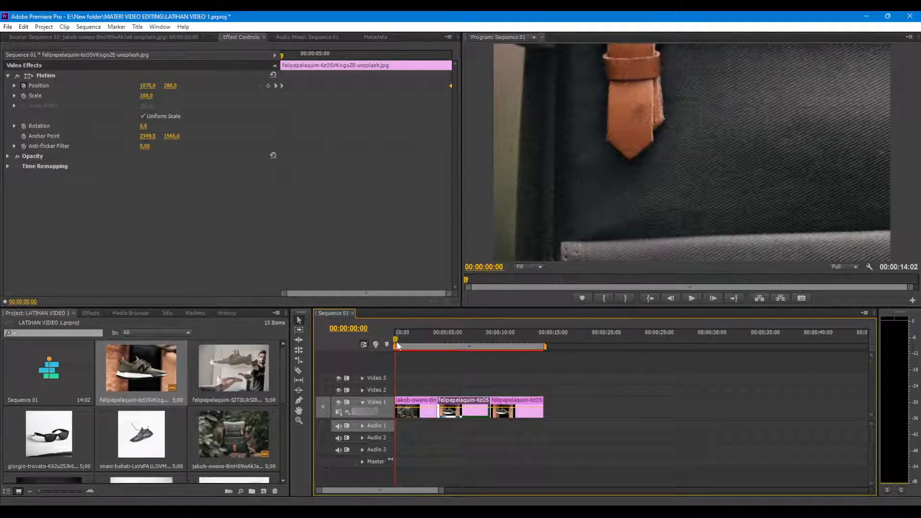
pyautogui.click(439, 294)
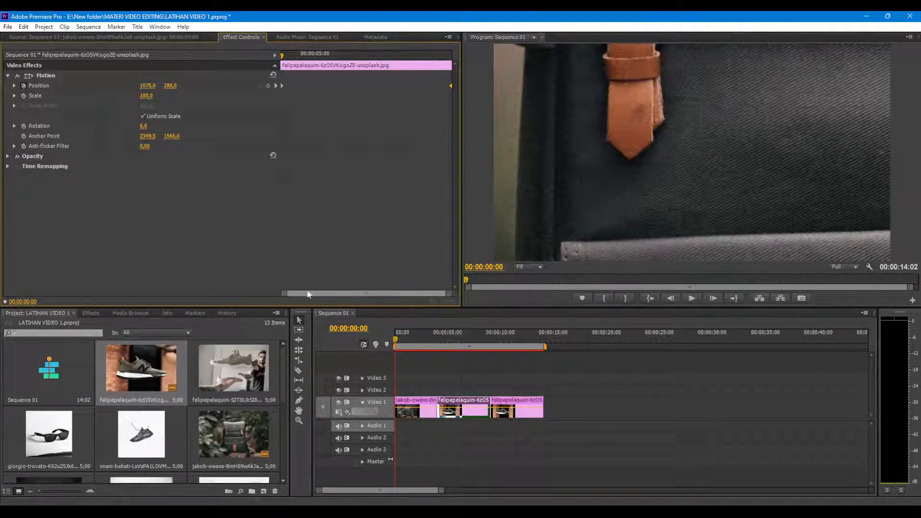
pyautogui.moveTo(308, 294); pyautogui.dragTo(284, 294)
pyautogui.click(394, 341)
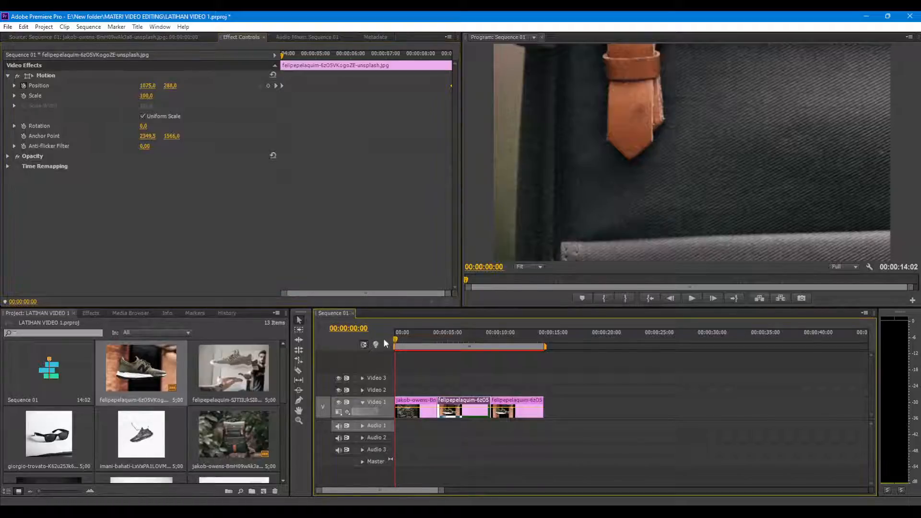
pyautogui.moveTo(395, 342); pyautogui.dragTo(479, 350)
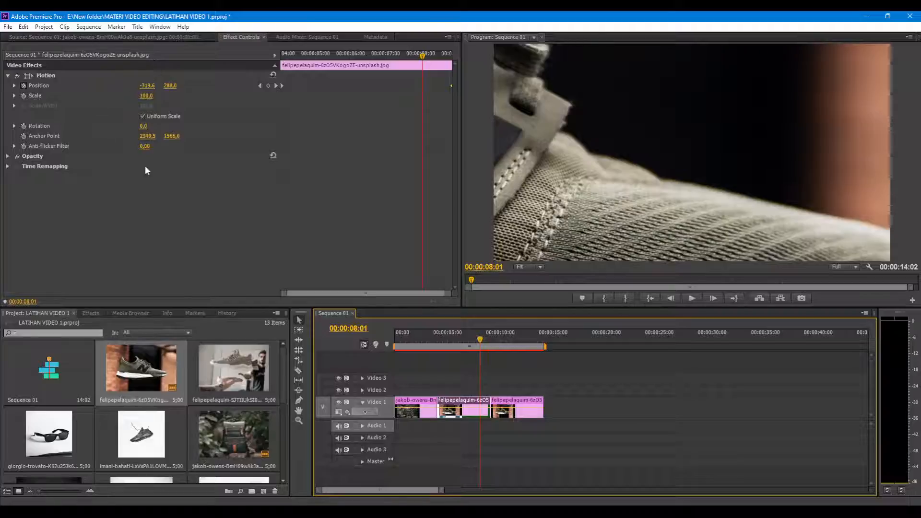
# Examine the first sneaker clip's Position animation between its two keyframes at different timeline zoom levels
pyautogui.moveTo(423, 58); pyautogui.dragTo(300, 66)
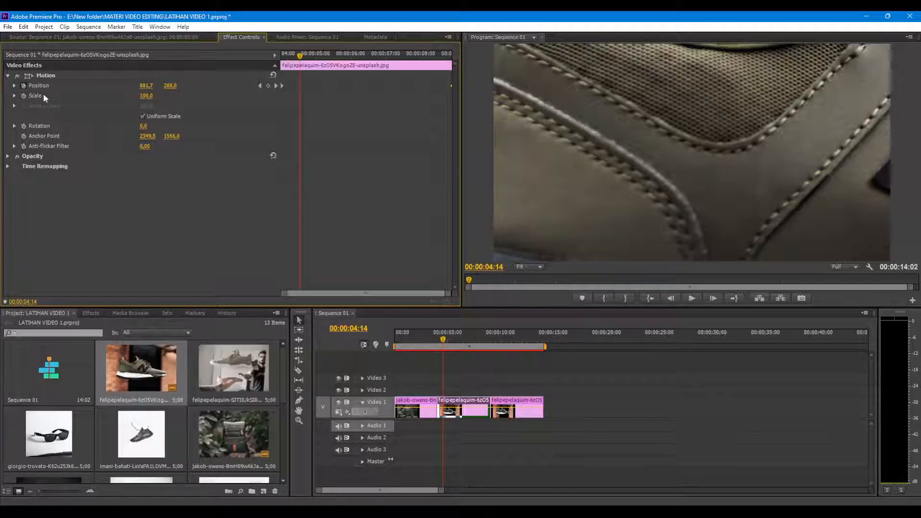
pyautogui.moveTo(288, 293); pyautogui.dragTo(282, 294)
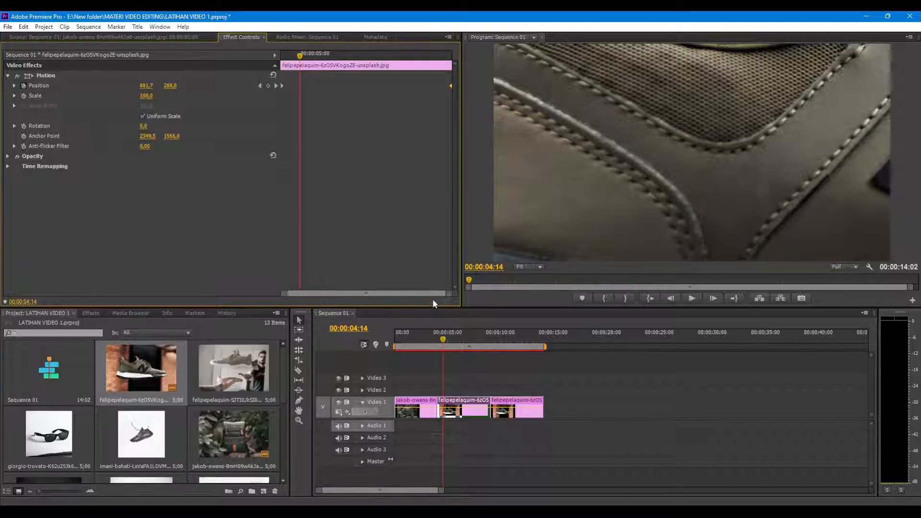
pyautogui.moveTo(446, 293); pyautogui.dragTo(302, 296)
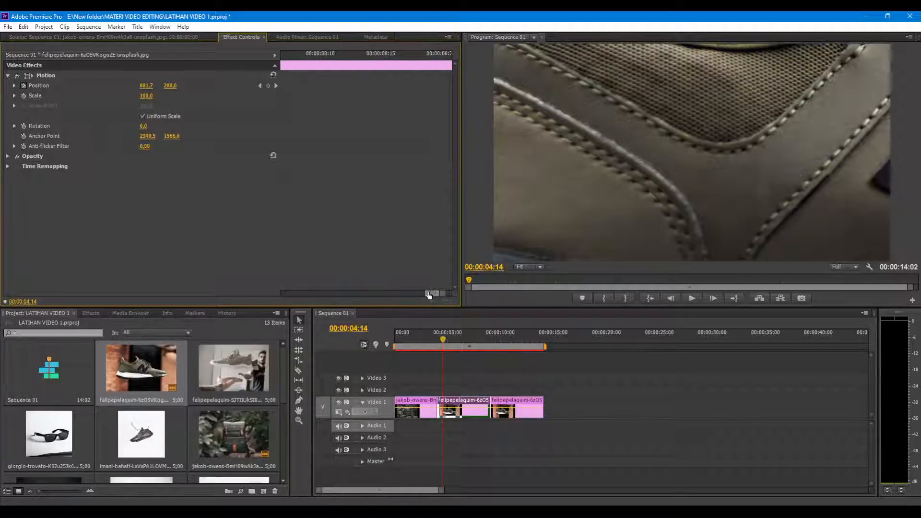
pyautogui.moveTo(431, 294); pyautogui.dragTo(290, 291)
pyautogui.click(381, 55)
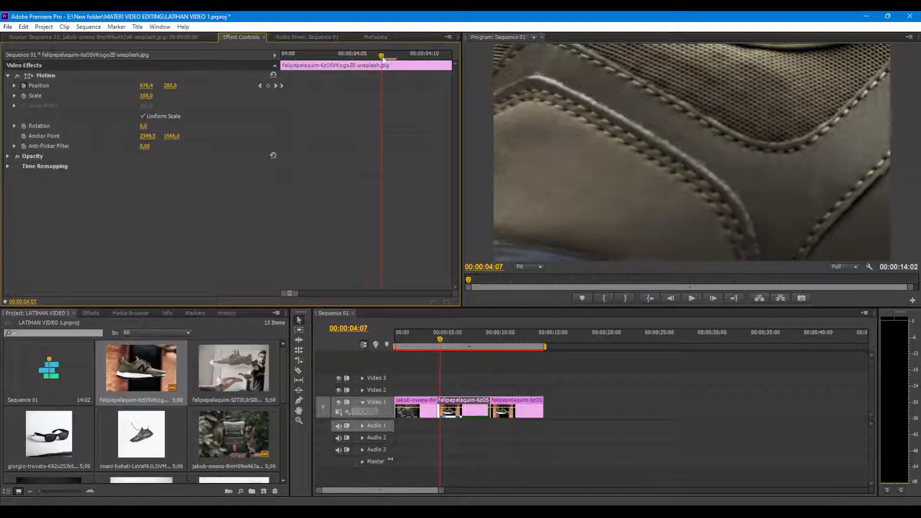
pyautogui.moveTo(383, 58); pyautogui.dragTo(353, 57)
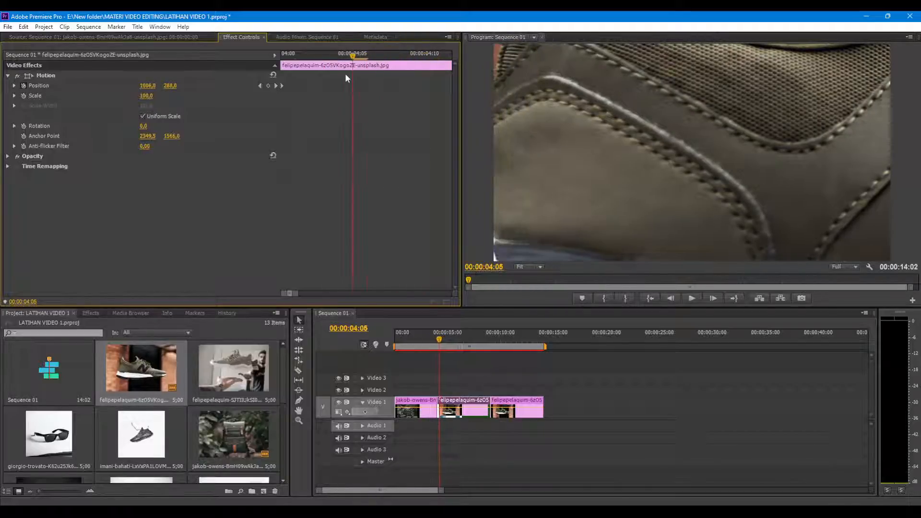
pyautogui.moveTo(293, 298); pyautogui.dragTo(457, 296)
pyautogui.moveTo(290, 83); pyautogui.dragTo(411, 77)
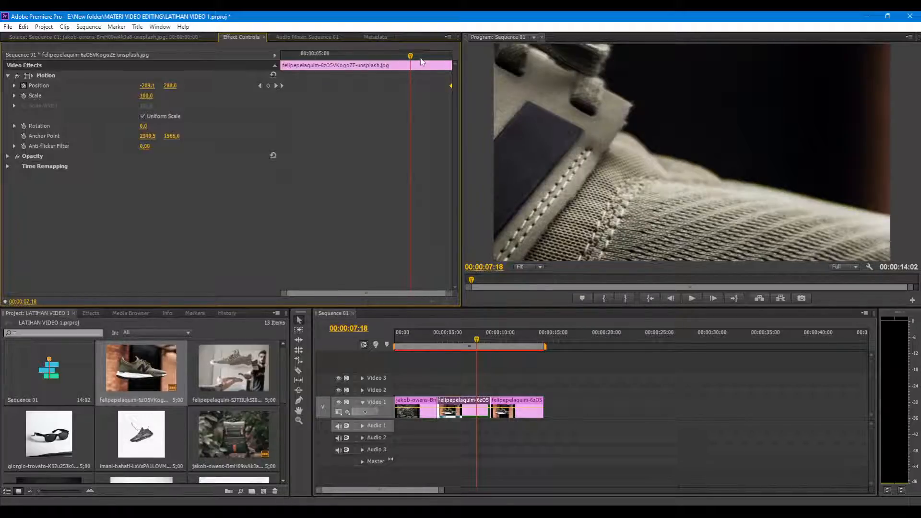
pyautogui.moveTo(411, 57); pyautogui.dragTo(273, 69)
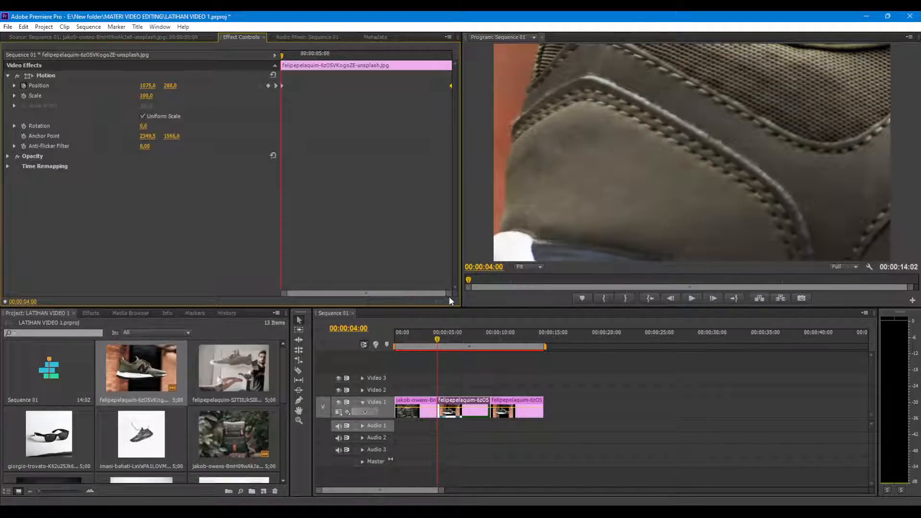
pyautogui.moveTo(449, 299); pyautogui.dragTo(353, 297)
pyautogui.moveTo(294, 295); pyautogui.dragTo(373, 295)
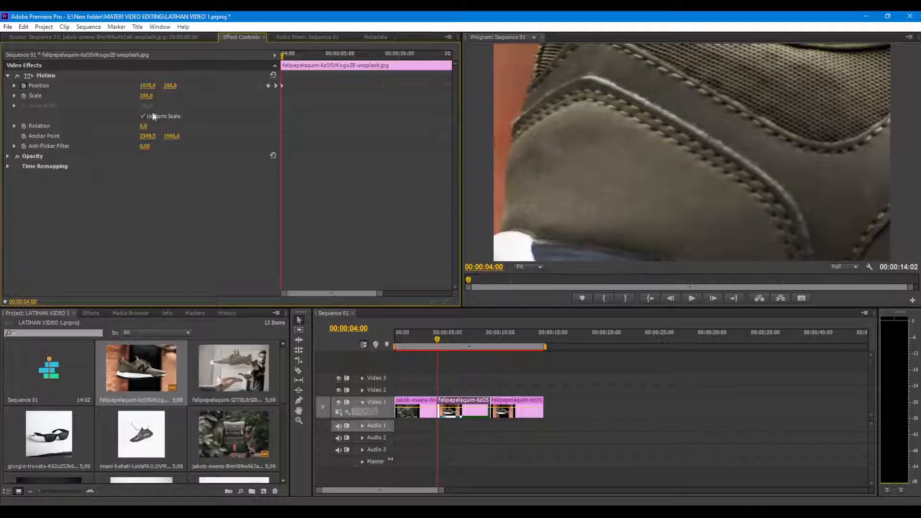
# Play the sequence from the start through the second sneaker clip to review all the animations
pyautogui.moveTo(436, 339); pyautogui.dragTo(354, 343)
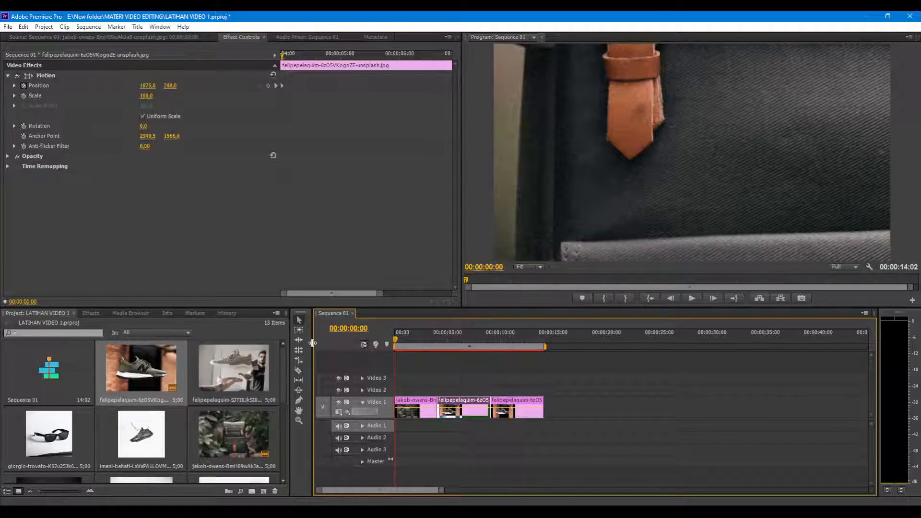
pyautogui.press('space')
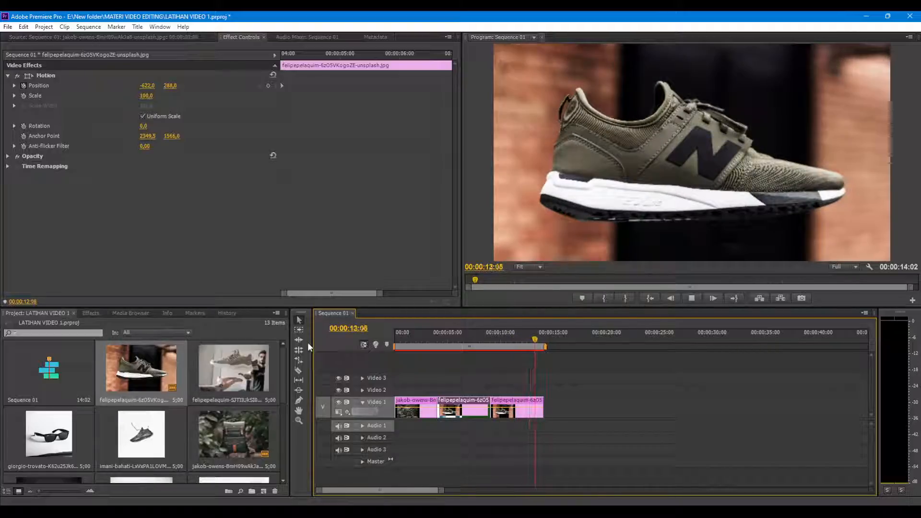
pyautogui.press('space')
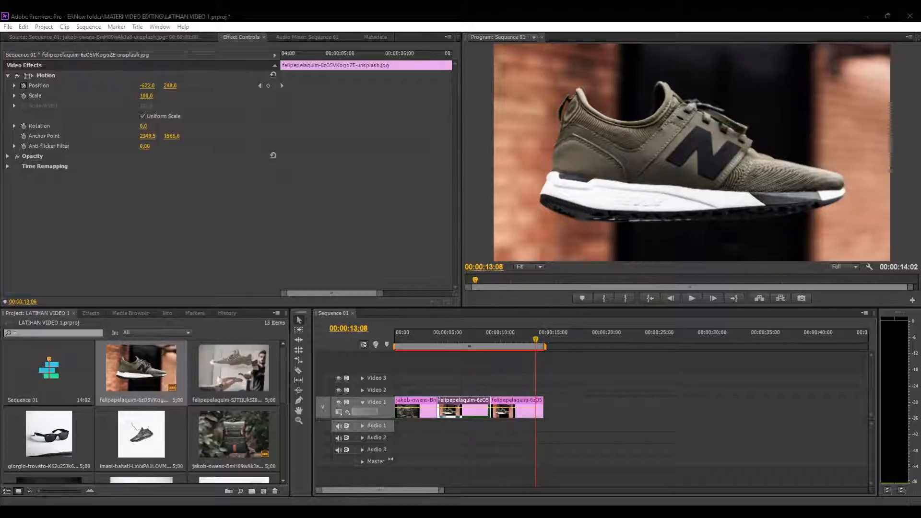
# Save the LATIHAN VIDEO 1 project
pyautogui.click(113, 16)
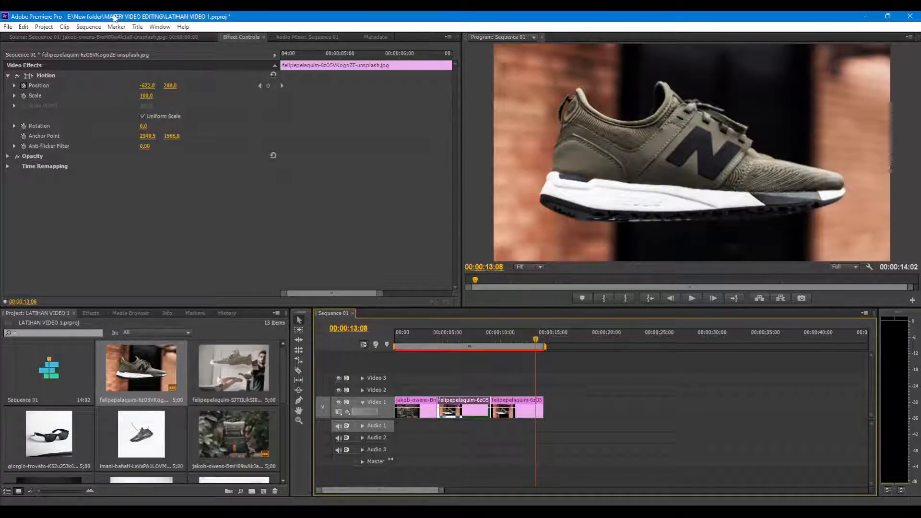
pyautogui.click(7, 27)
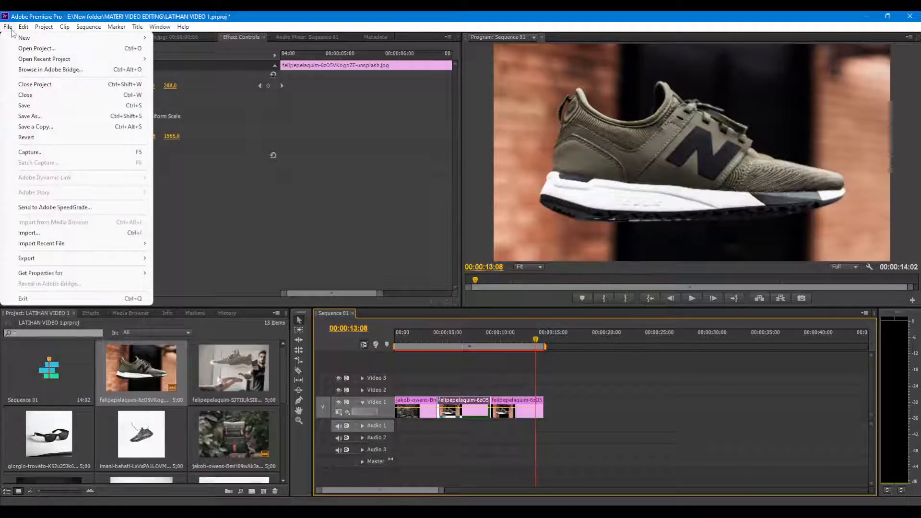
pyautogui.click(39, 105)
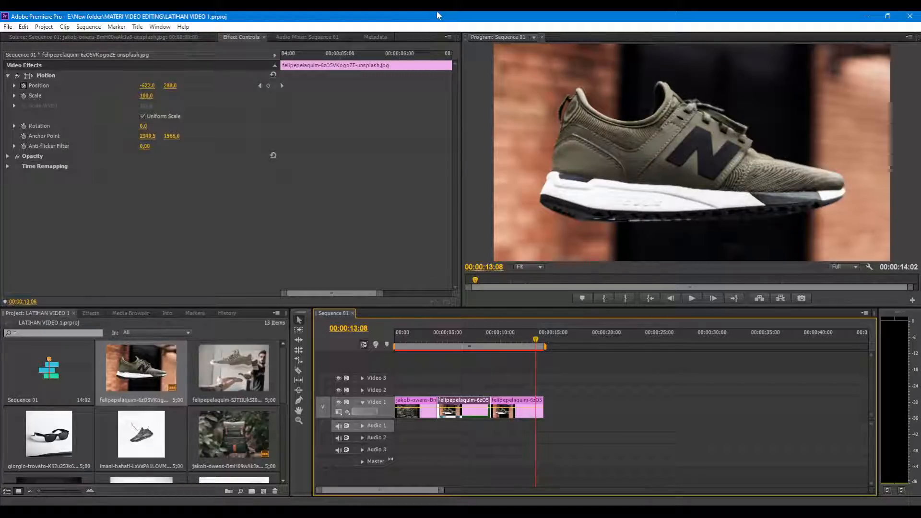
pyautogui.hotkey('ctrl', 's')
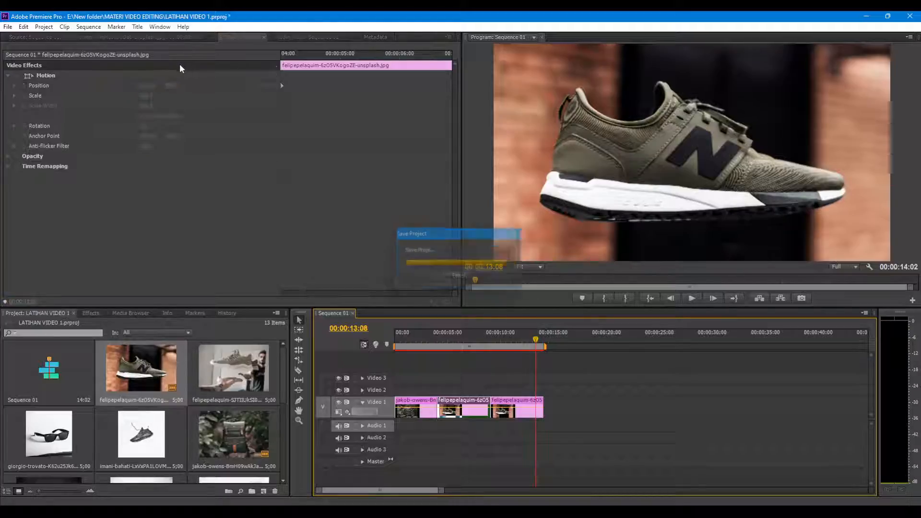
pyautogui.hotkey('ctrl', 's')
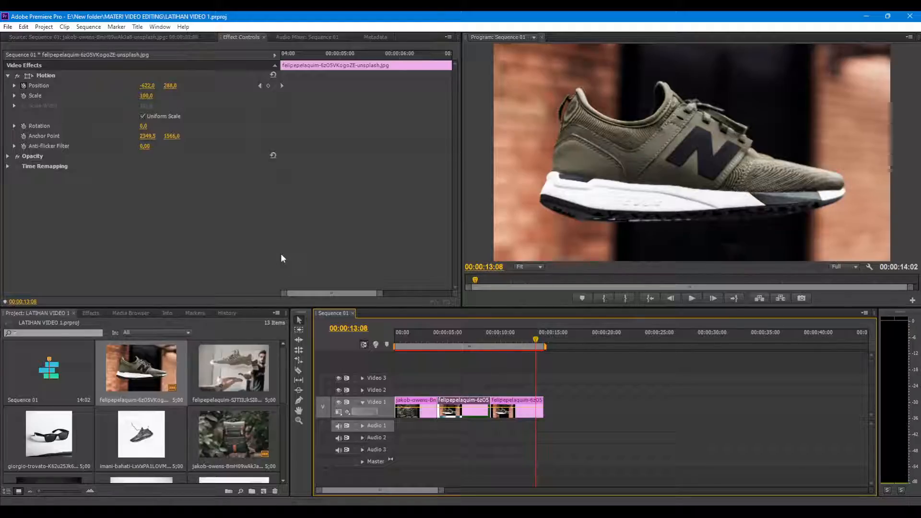
# Scrub through the two sneaker clips in the sequence and save the project again
pyautogui.moveTo(539, 337); pyautogui.dragTo(440, 341)
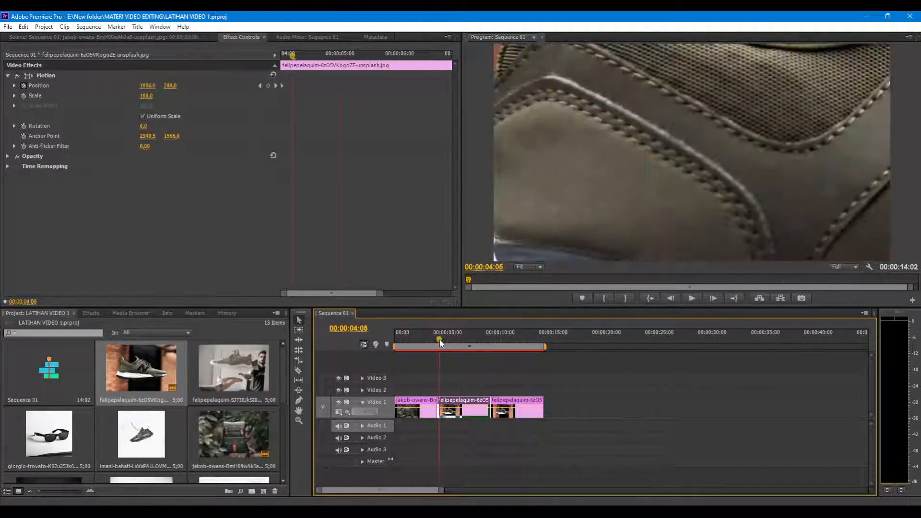
pyautogui.hotkey('ctrl', 's')
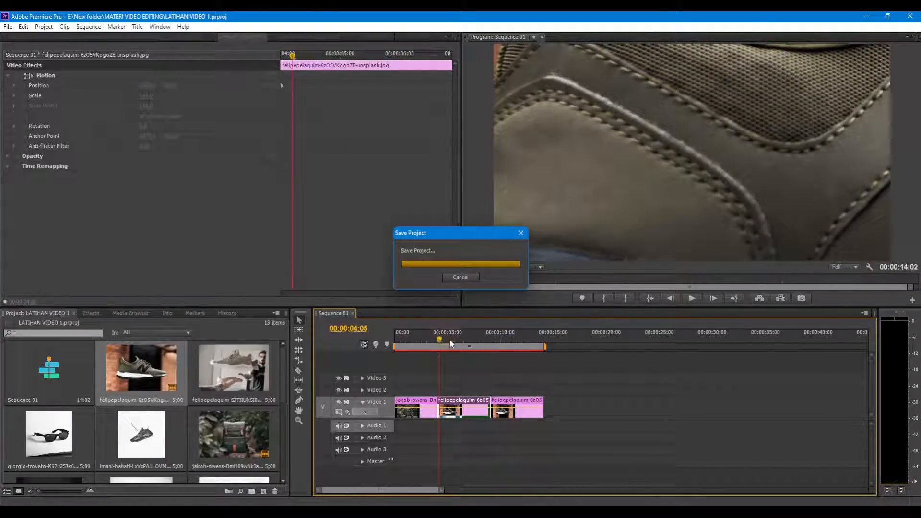
pyautogui.moveTo(439, 340); pyautogui.dragTo(465, 339)
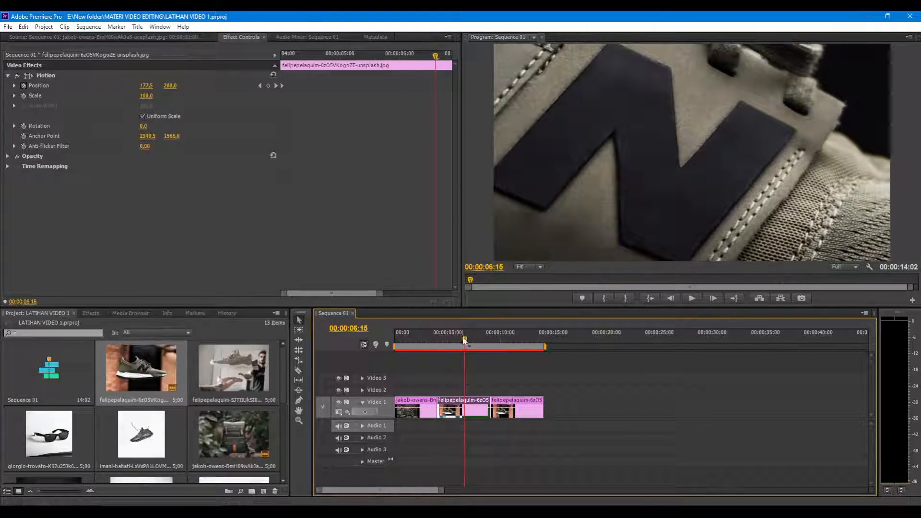
pyautogui.moveTo(465, 340); pyautogui.dragTo(519, 340)
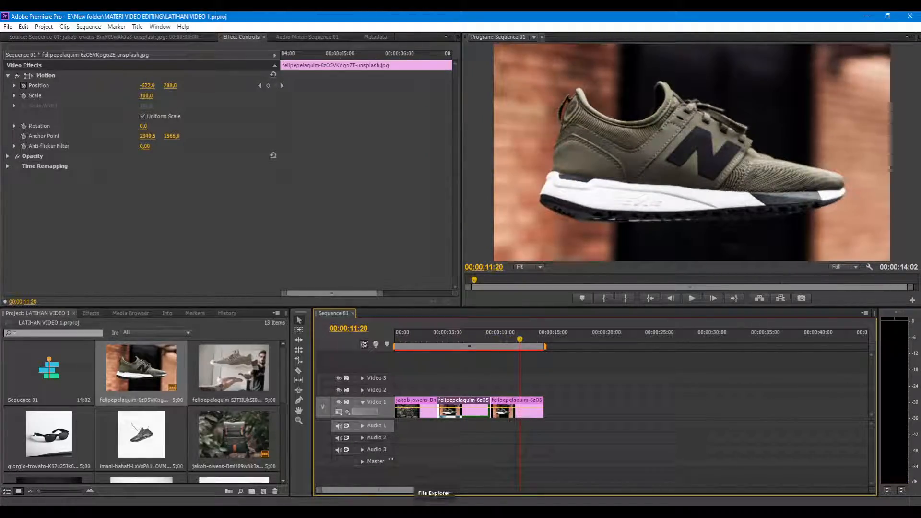
# Switch to File Explorer and open the IMAGE folder under New folder > Video Editing on DATA (E:) to view the source images
pyautogui.click(433, 510)
pyautogui.click(247, 264)
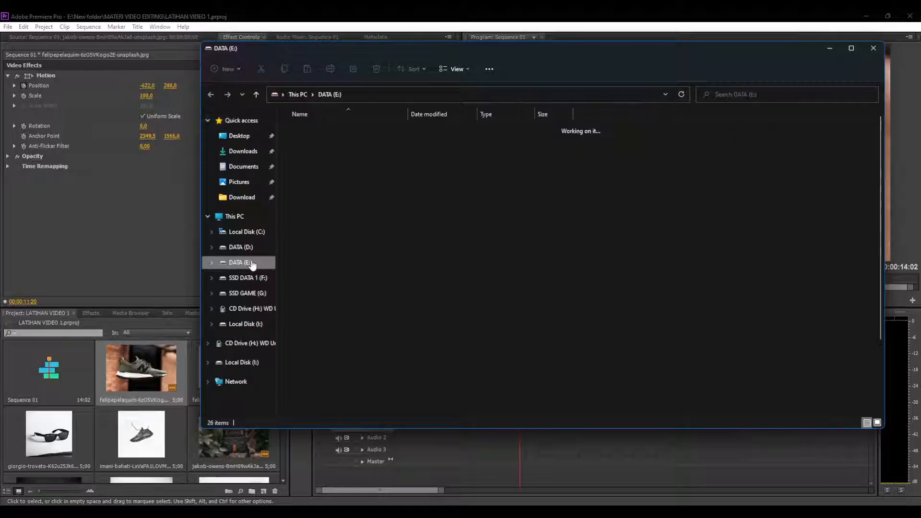
pyautogui.doubleClick(376, 192)
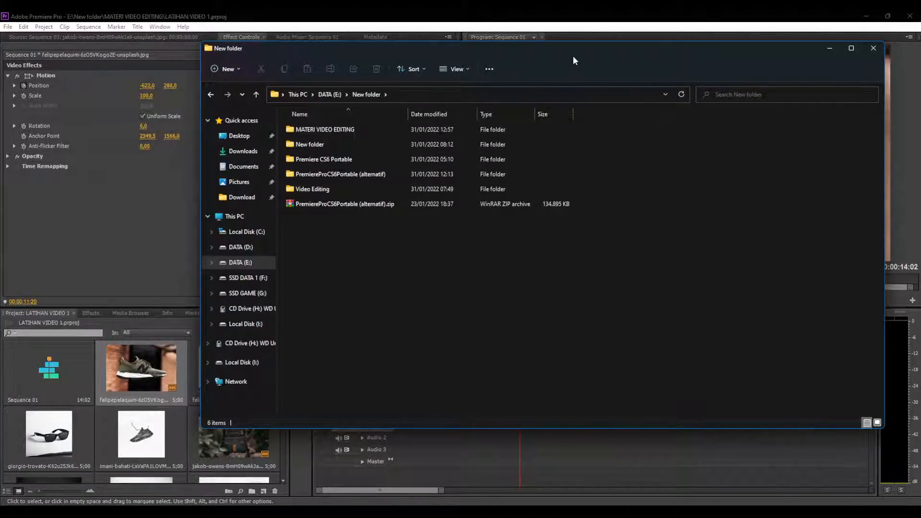
pyautogui.moveTo(577, 45); pyautogui.dragTo(567, 124)
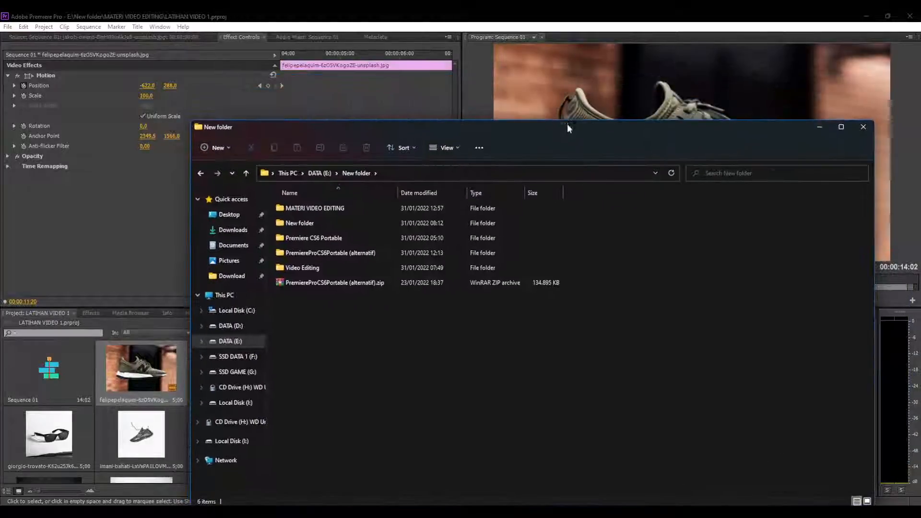
pyautogui.click(540, 15)
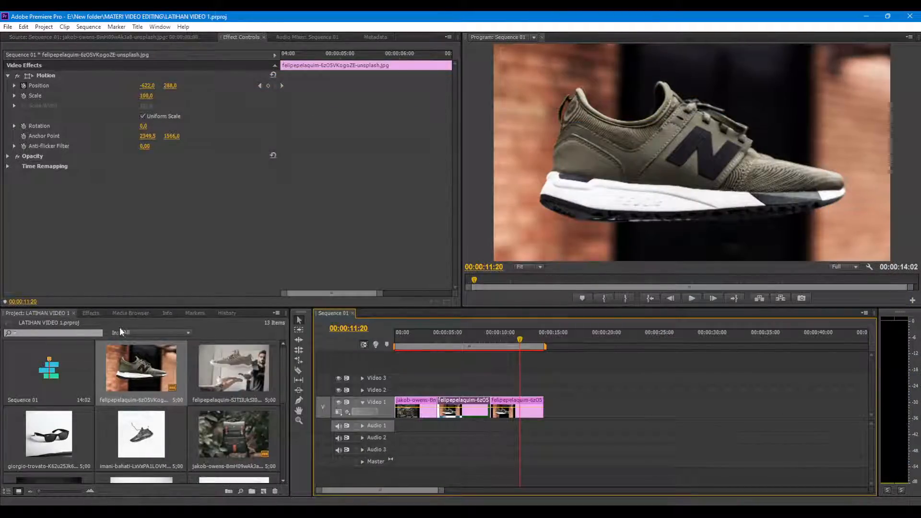
pyautogui.hotkey('alt', 'Tab')
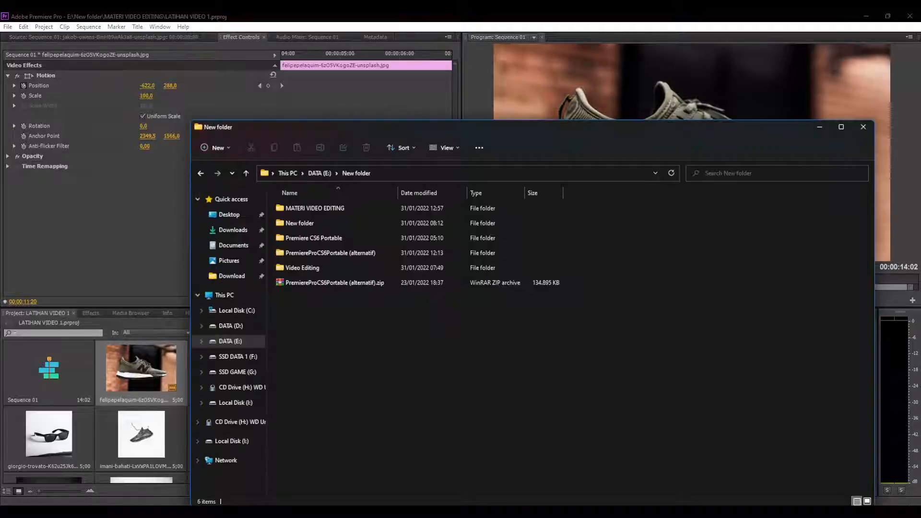
pyautogui.moveTo(394, 136); pyautogui.dragTo(443, 115)
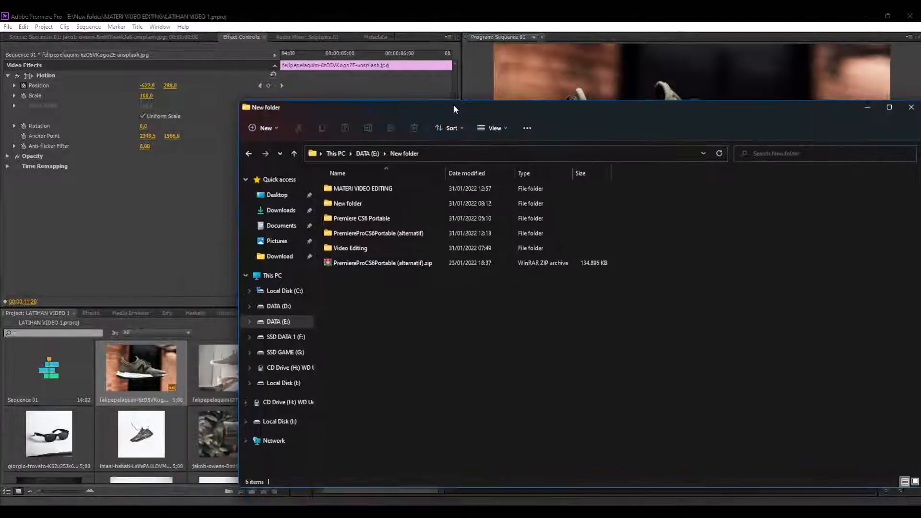
pyautogui.doubleClick(368, 247)
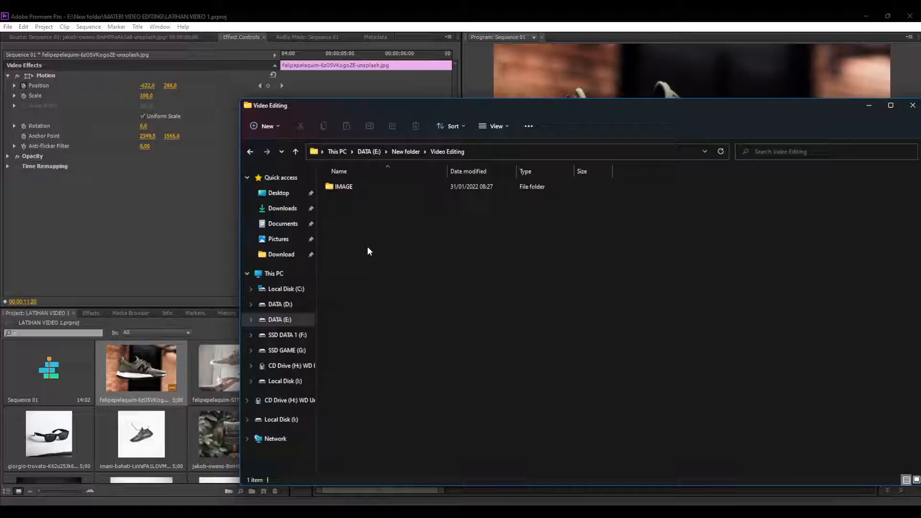
pyautogui.doubleClick(367, 186)
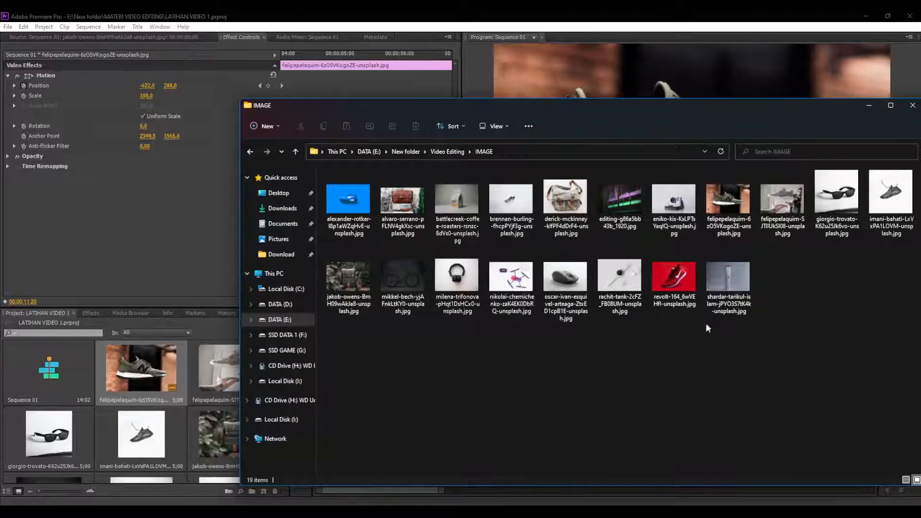
# Go back to New folder and move the Video Editing folder into the Premiere CS6 Portable folder
pyautogui.click(249, 152)
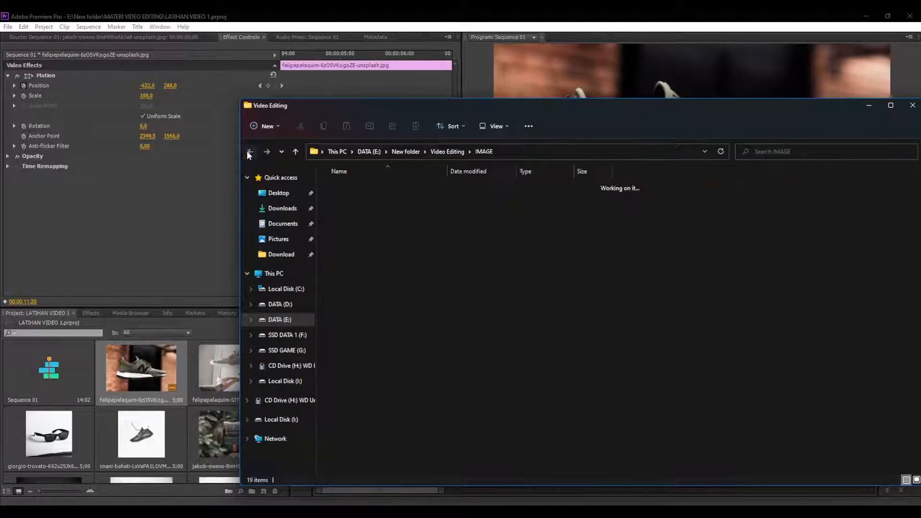
pyautogui.click(249, 152)
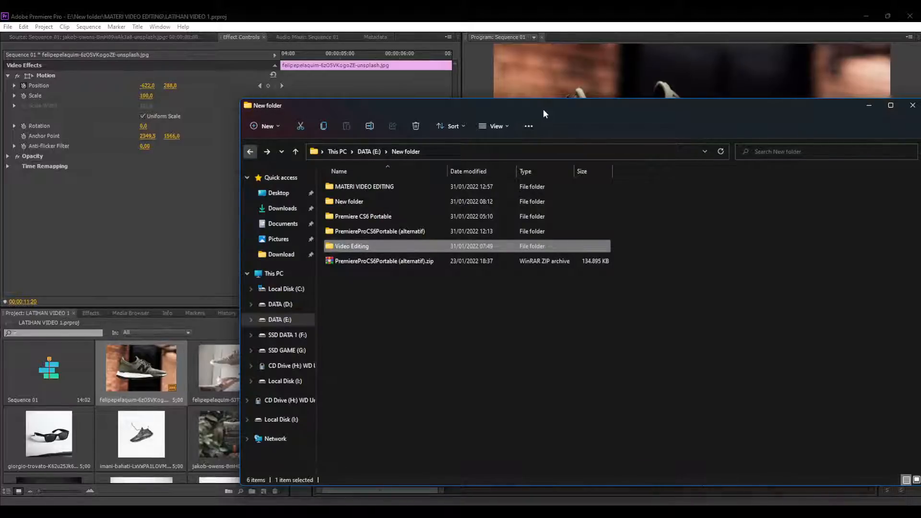
pyautogui.moveTo(543, 108); pyautogui.dragTo(614, 114)
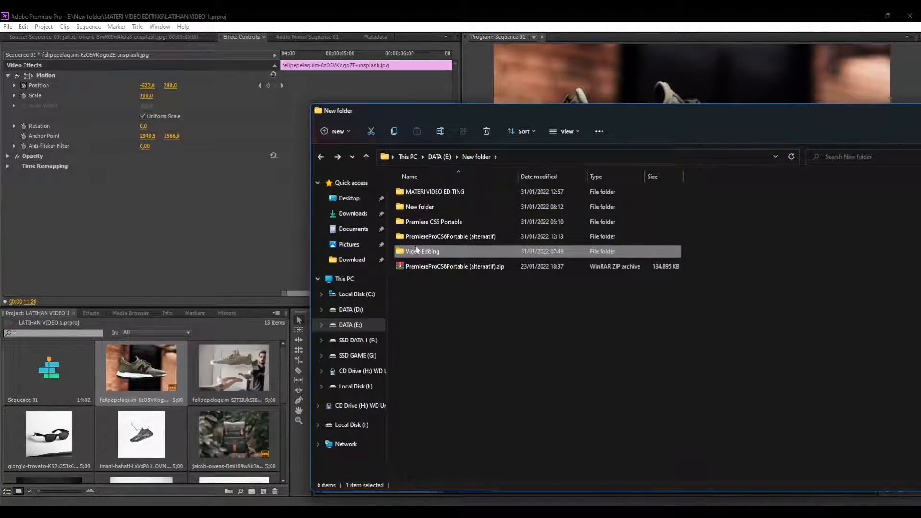
pyautogui.moveTo(421, 255); pyautogui.dragTo(421, 223)
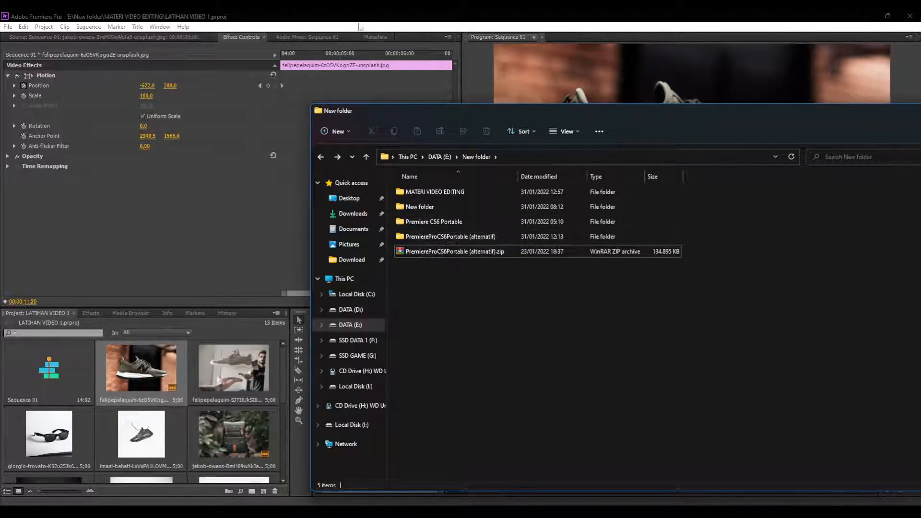
# Switch back to Premiere Pro, dismiss the missing-file dialog, and look through the image items in the project
pyautogui.click(355, 12)
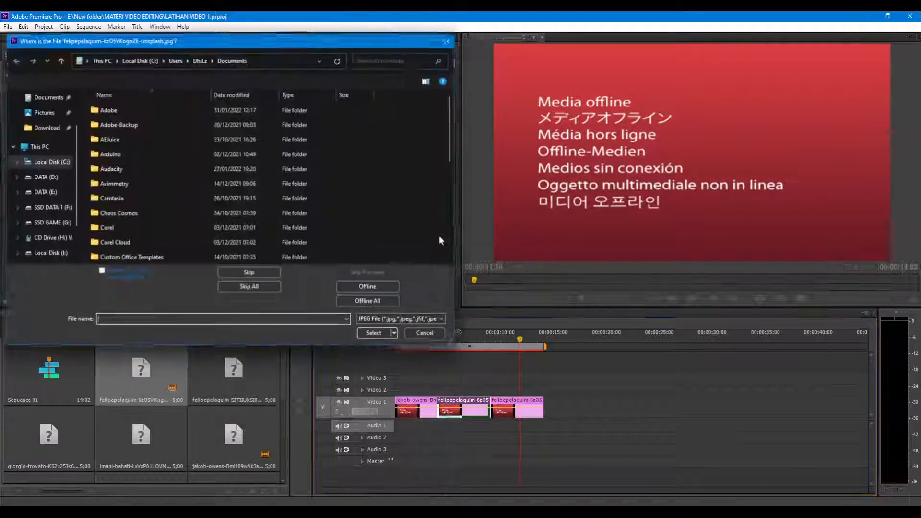
pyautogui.click(449, 39)
pyautogui.scroll(-3, 198, 393)
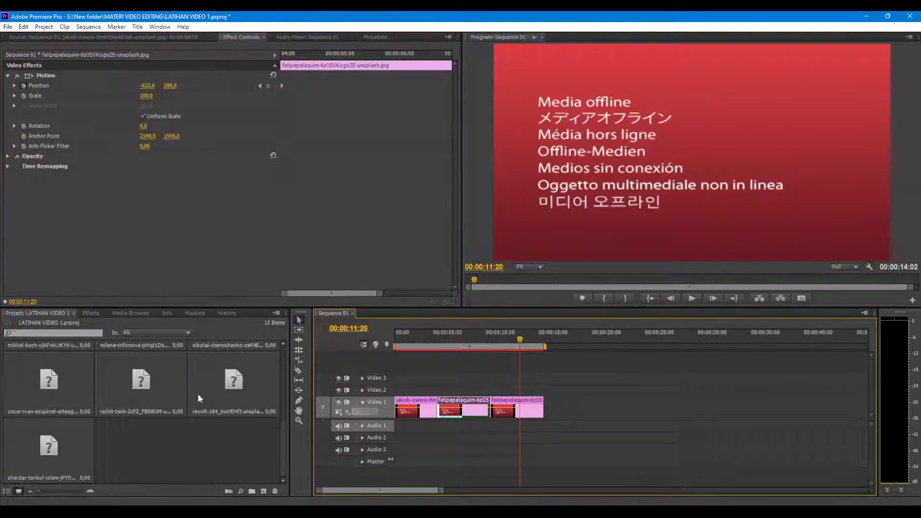
pyautogui.scroll(3, 197, 393)
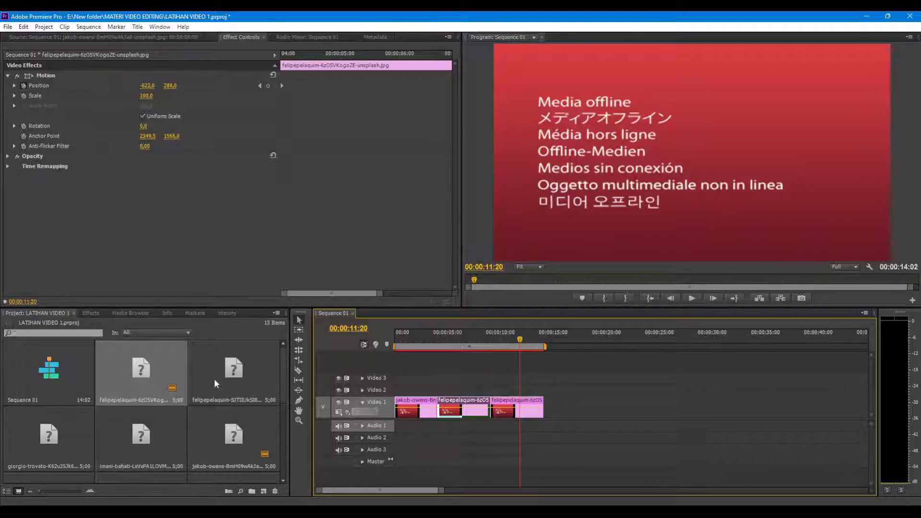
# Switch to File Explorer and move the Video Editing folder out of Premiere CS6 Portable back into New folder on DATA (E:)
pyautogui.scroll(-3, 267, 447)
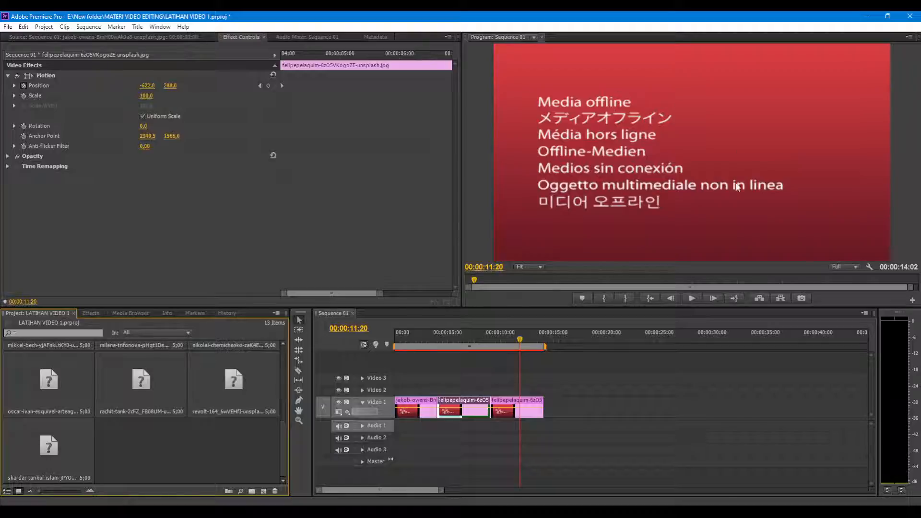
pyautogui.moveTo(429, 512)
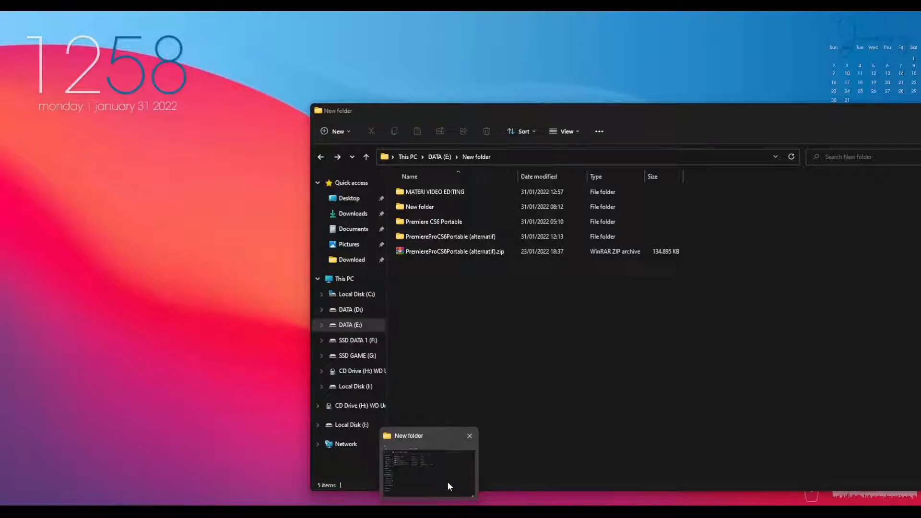
pyautogui.click(447, 482)
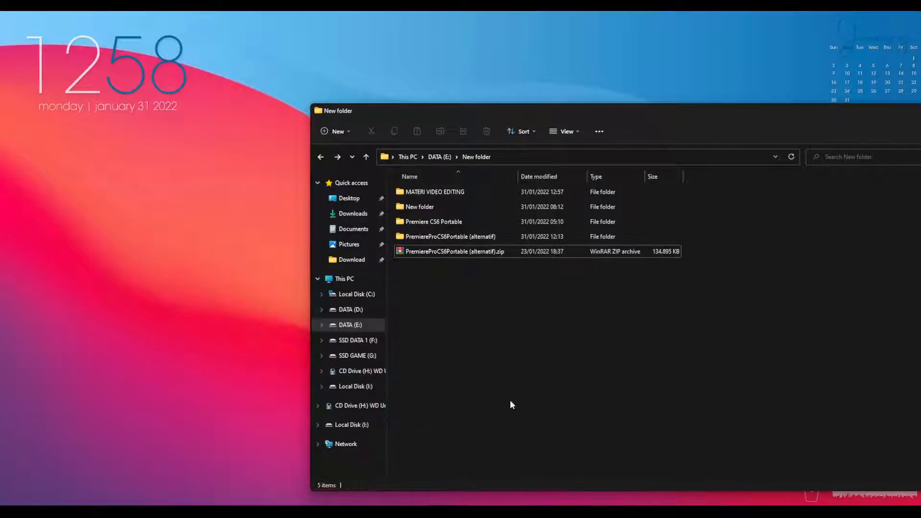
pyautogui.doubleClick(454, 220)
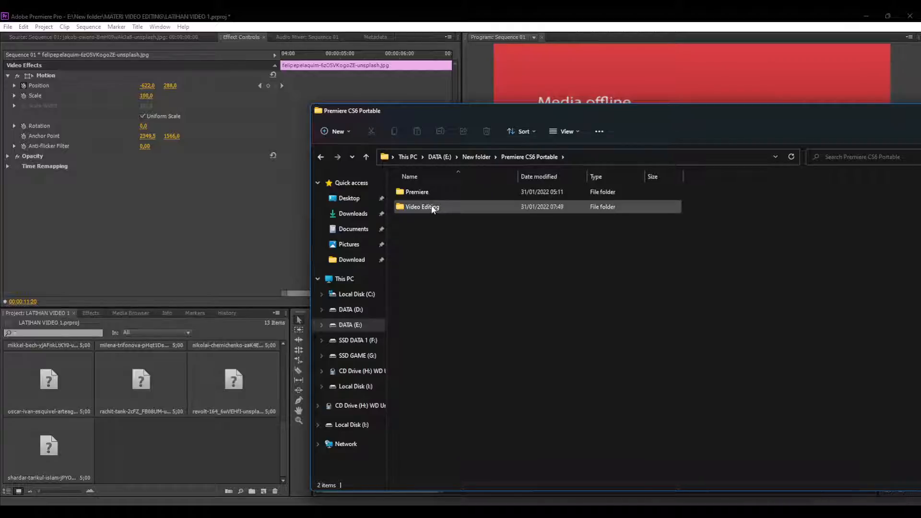
pyautogui.click(425, 209)
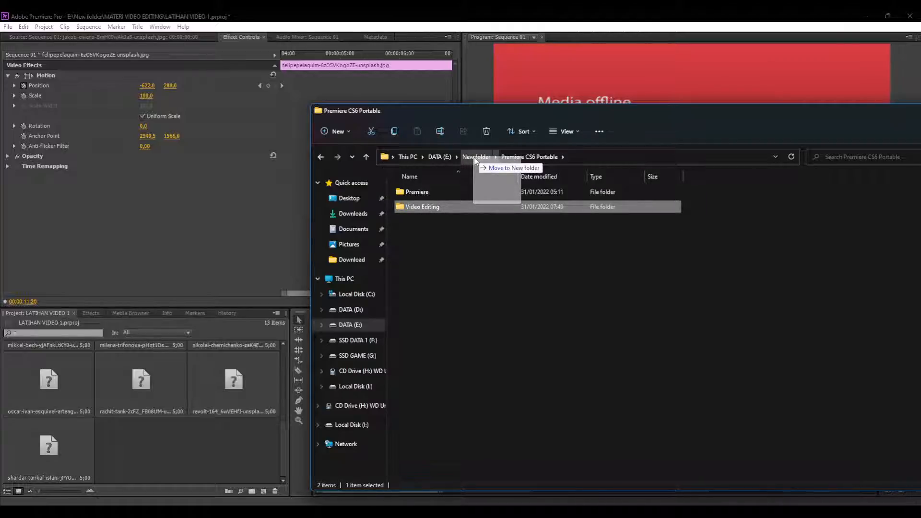
pyautogui.press('Delete')
# Reposition the File Explorer window, return to New folder, and select the Video Editing folder there
pyautogui.moveTo(554, 108); pyautogui.dragTo(439, 95)
pyautogui.click(364, 144)
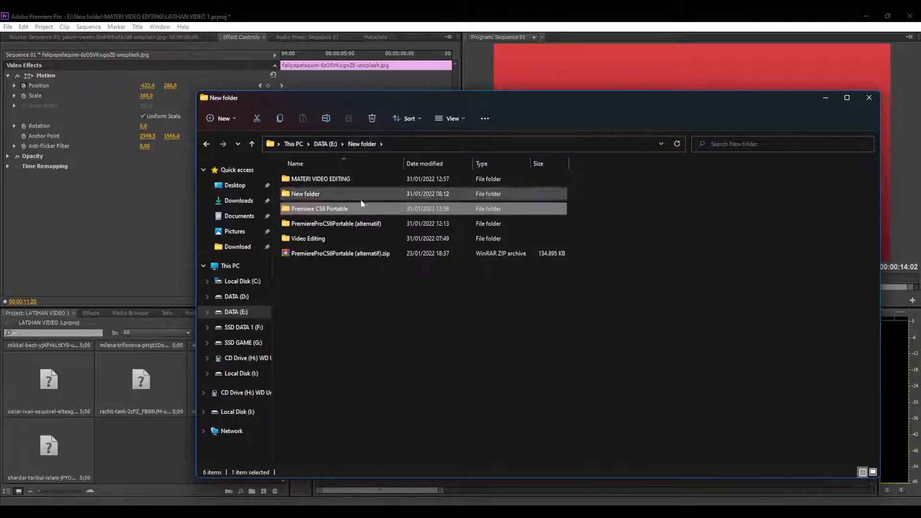
pyautogui.click(333, 237)
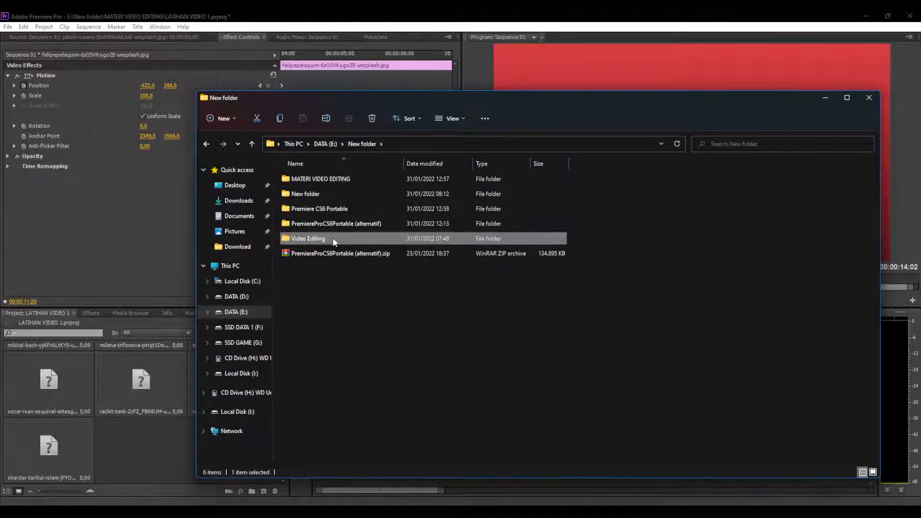